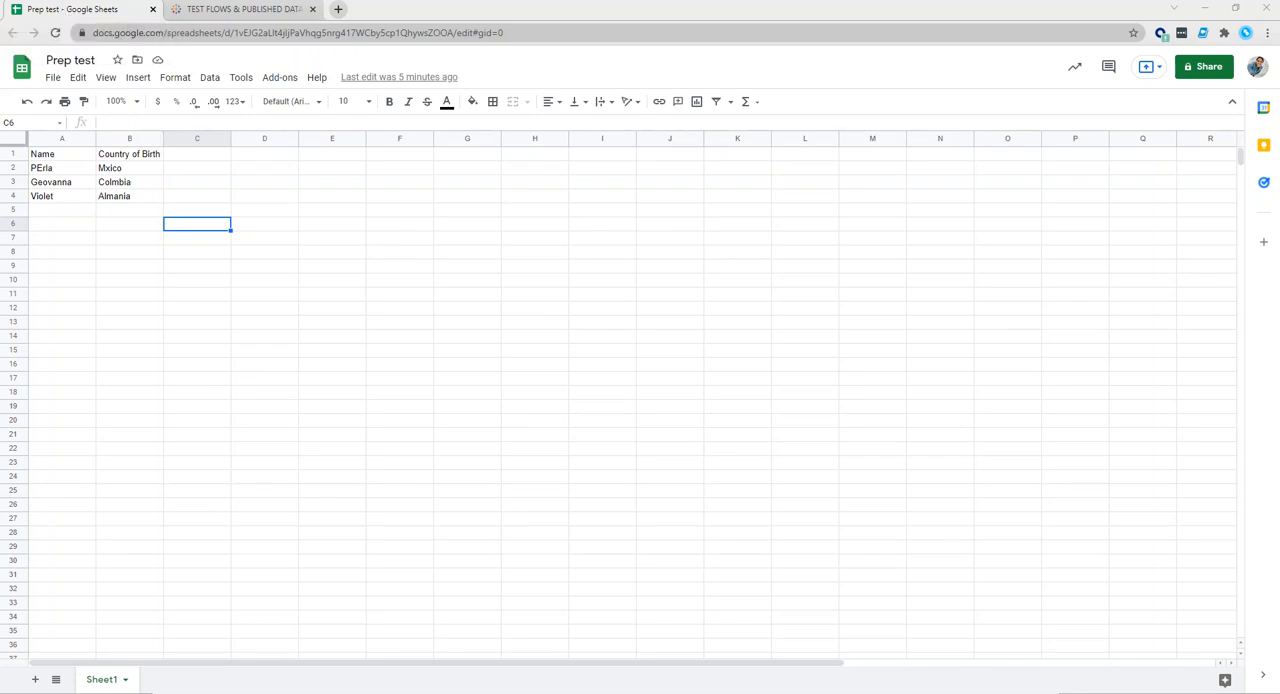
Switch to Tableau Prep Builder and start a new data connection to Google Drive.
click(436, 692)
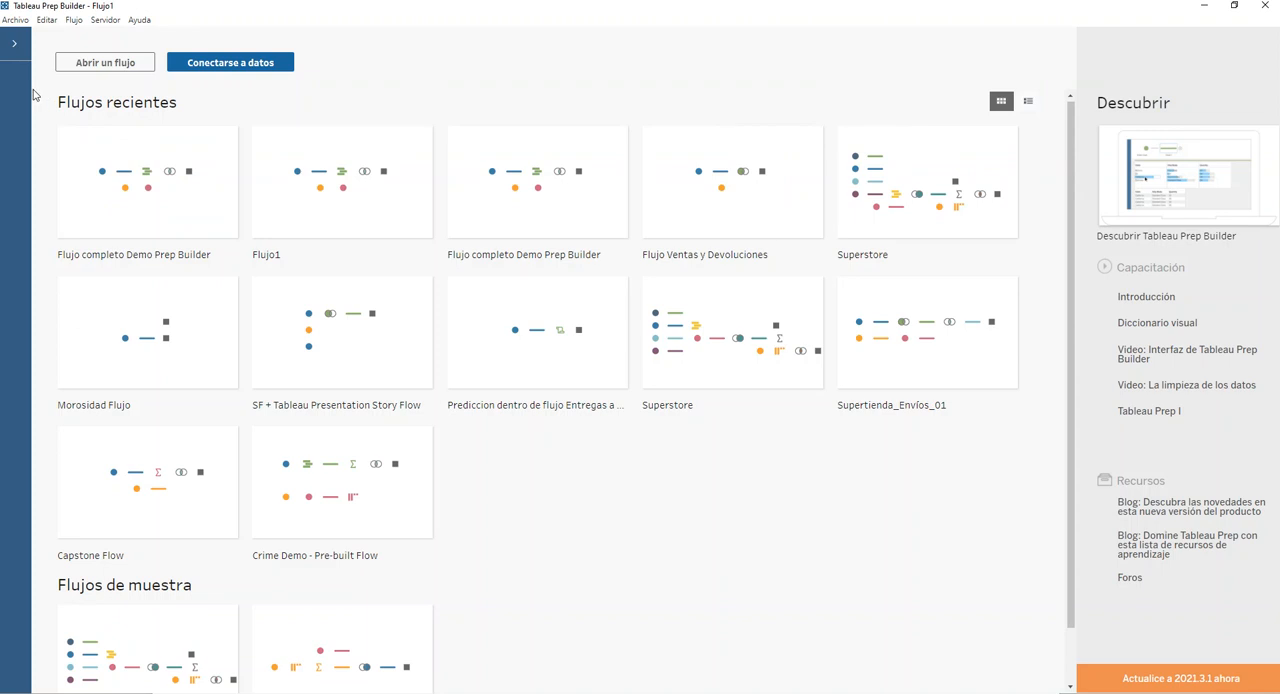
click(14, 44)
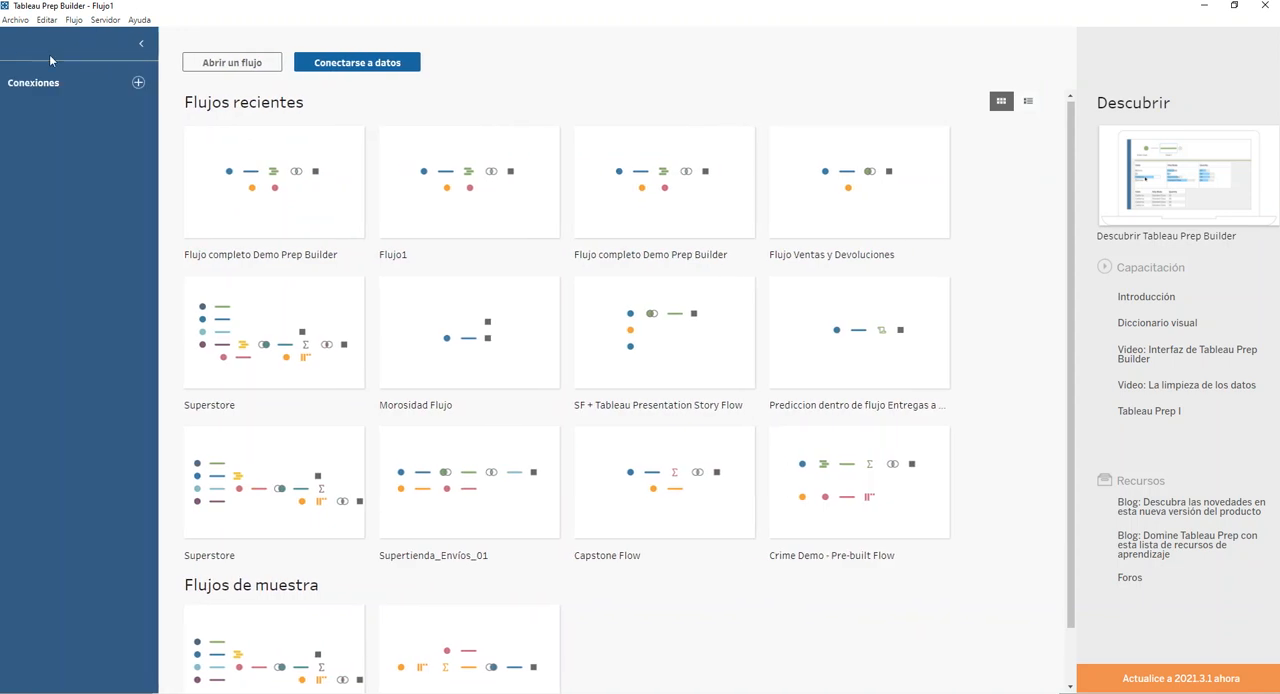
click(138, 82)
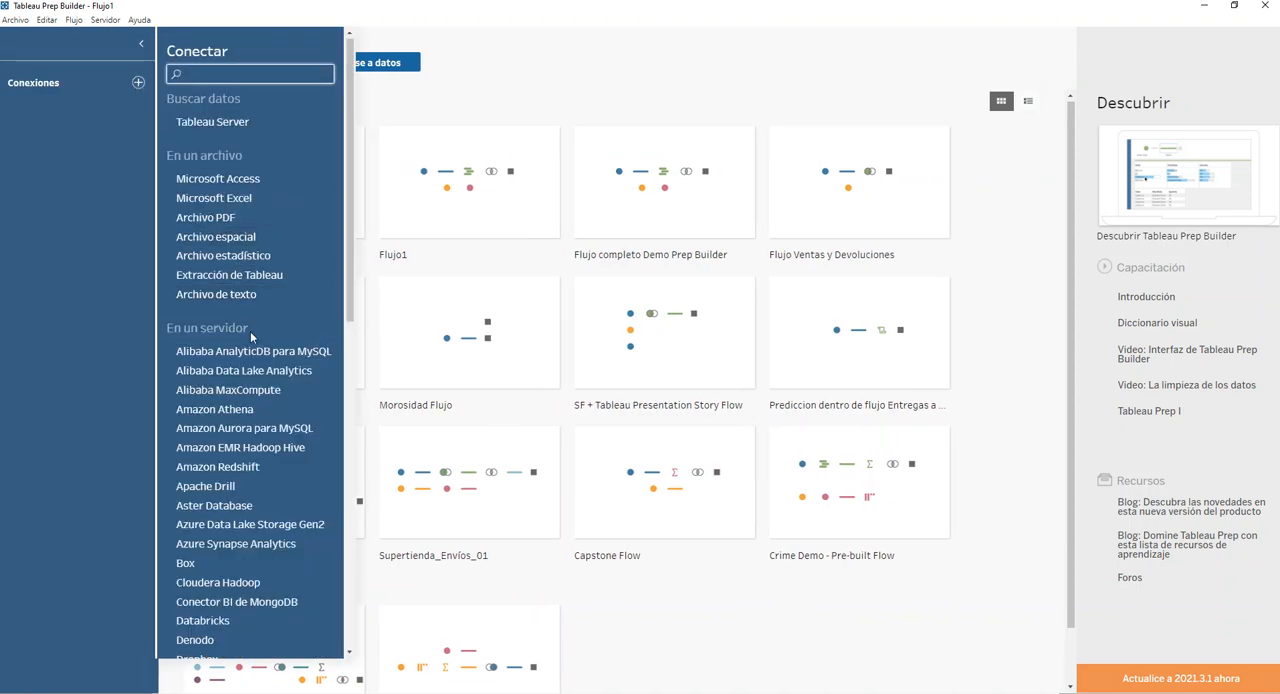
scroll(253, 410, down, 1)
scroll(253, 418, down, 3)
scroll(253, 418, up, 4)
text(goo)
click(222, 160)
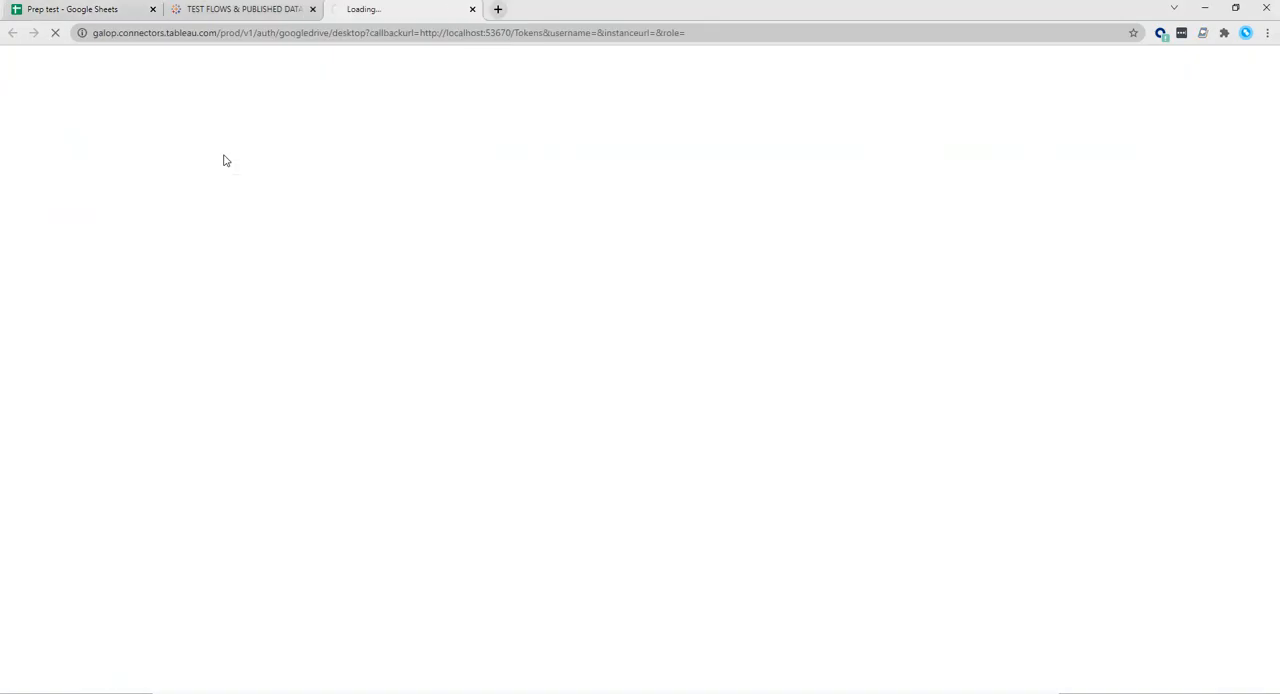
Choose the Google account, allow Tableau to access its Drive files, and close the authentication page.
click(548, 358)
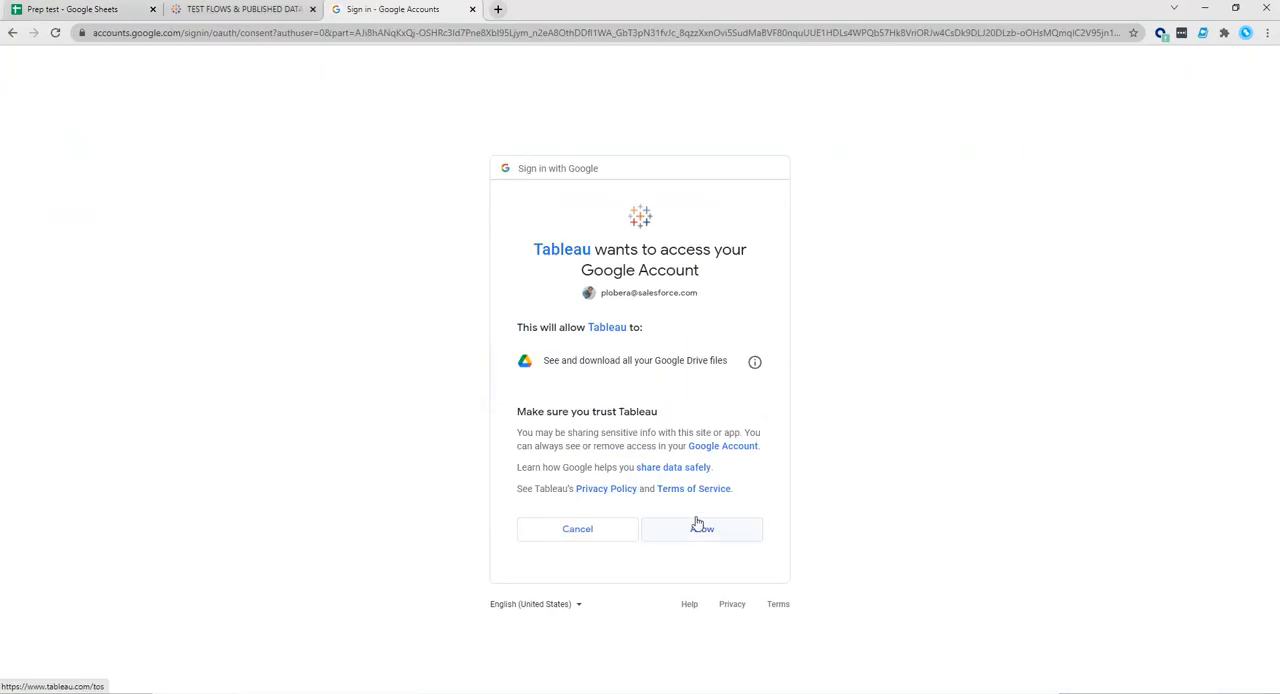
click(700, 529)
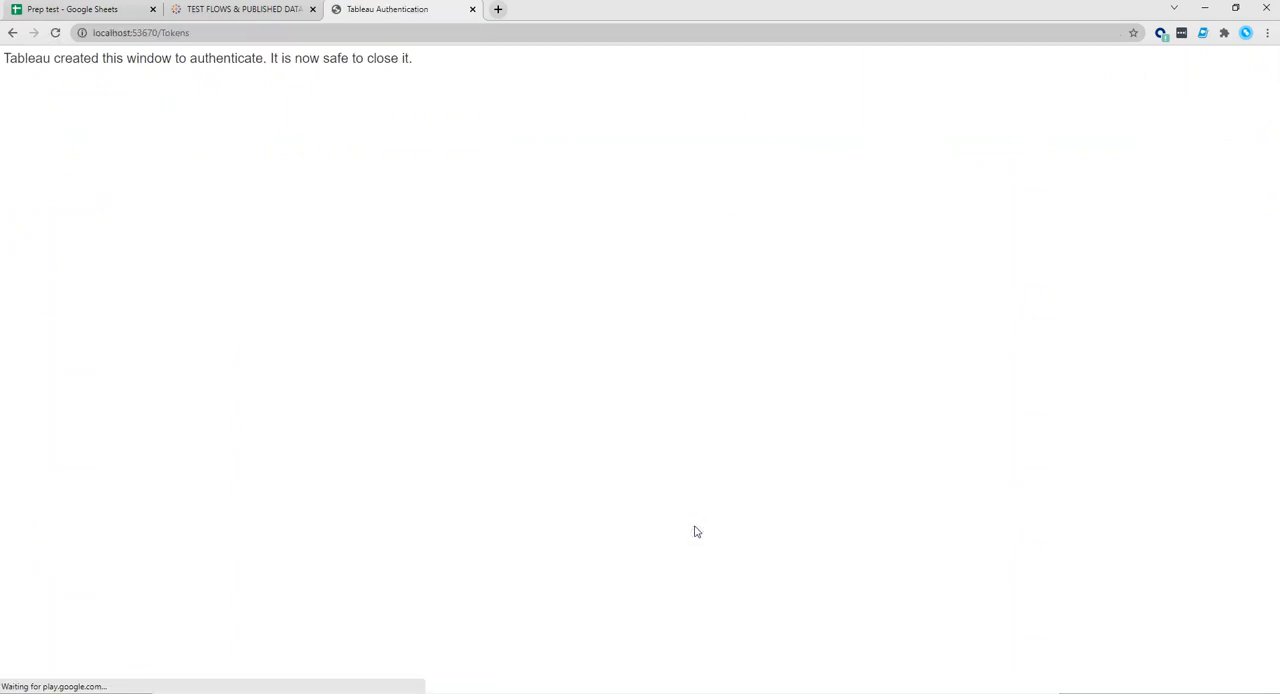
click(472, 9)
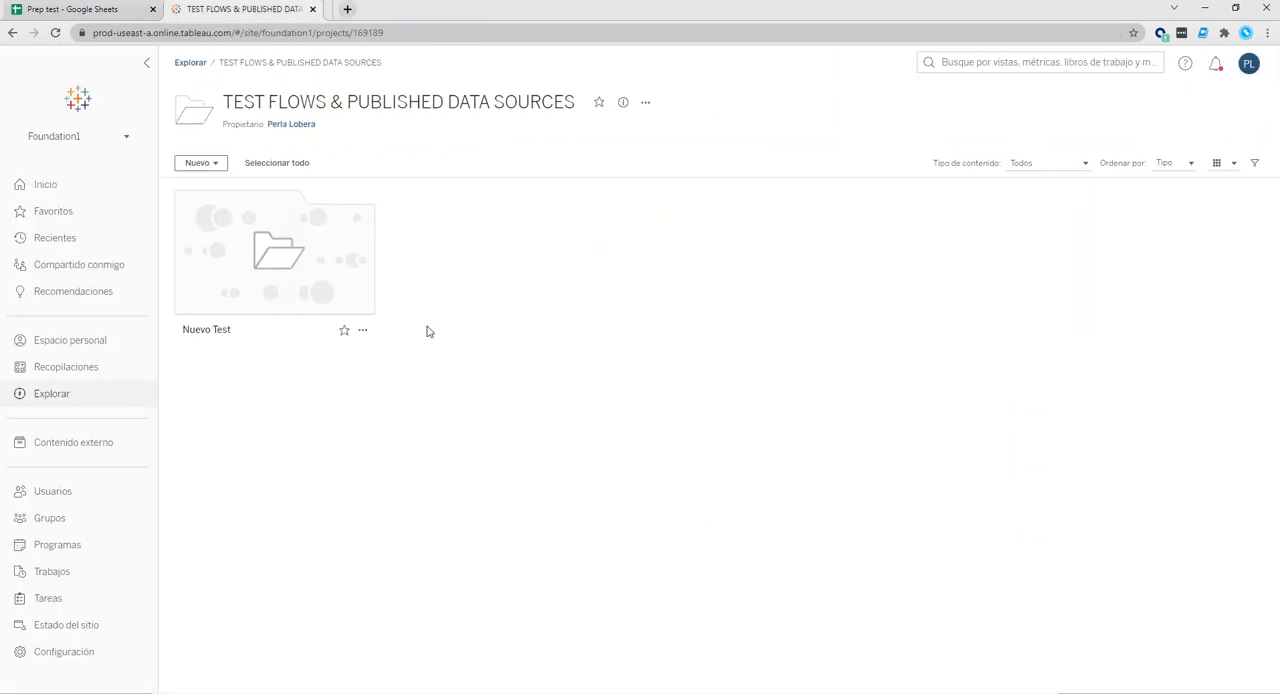
Return to Tableau Prep Builder and connect to the Prep test Google Sheets file.
click(343, 692)
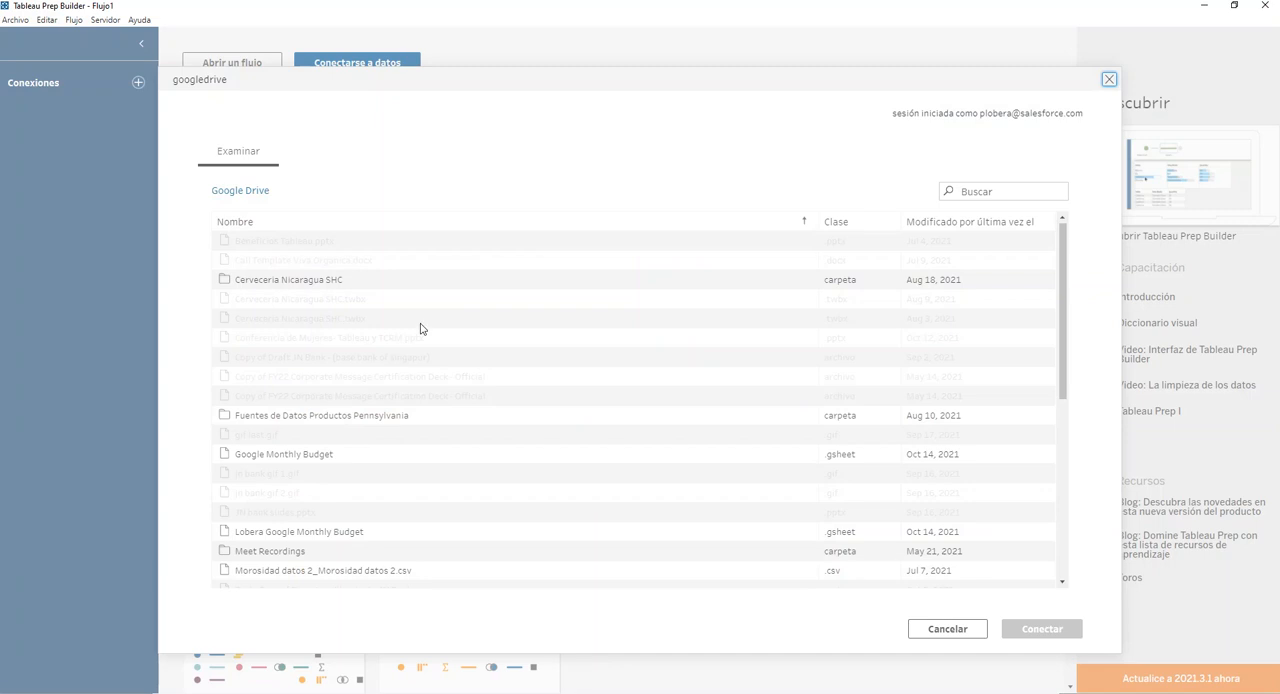
scroll(312, 358, down, 2)
scroll(330, 405, down, 5)
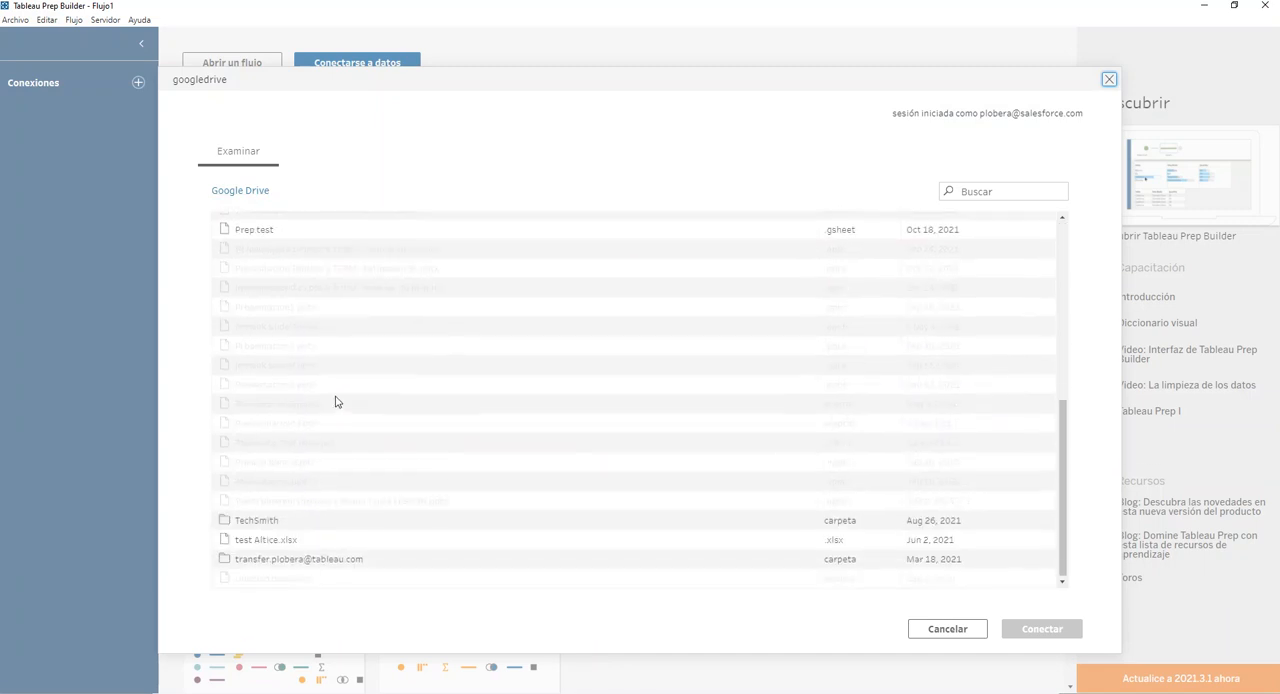
scroll(272, 485, up, 3)
click(256, 366)
click(1046, 636)
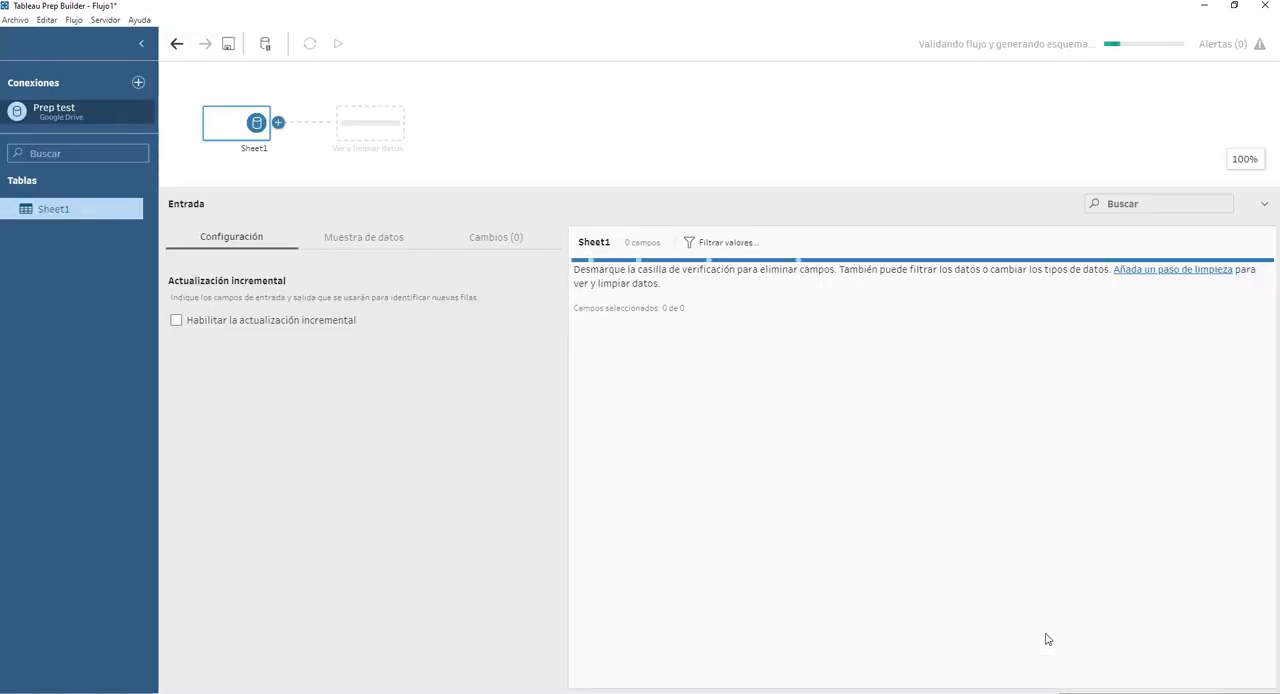
Widen the connections area and add a cleaning step after the Sheet1 input.
drag(153, 472, 242, 467)
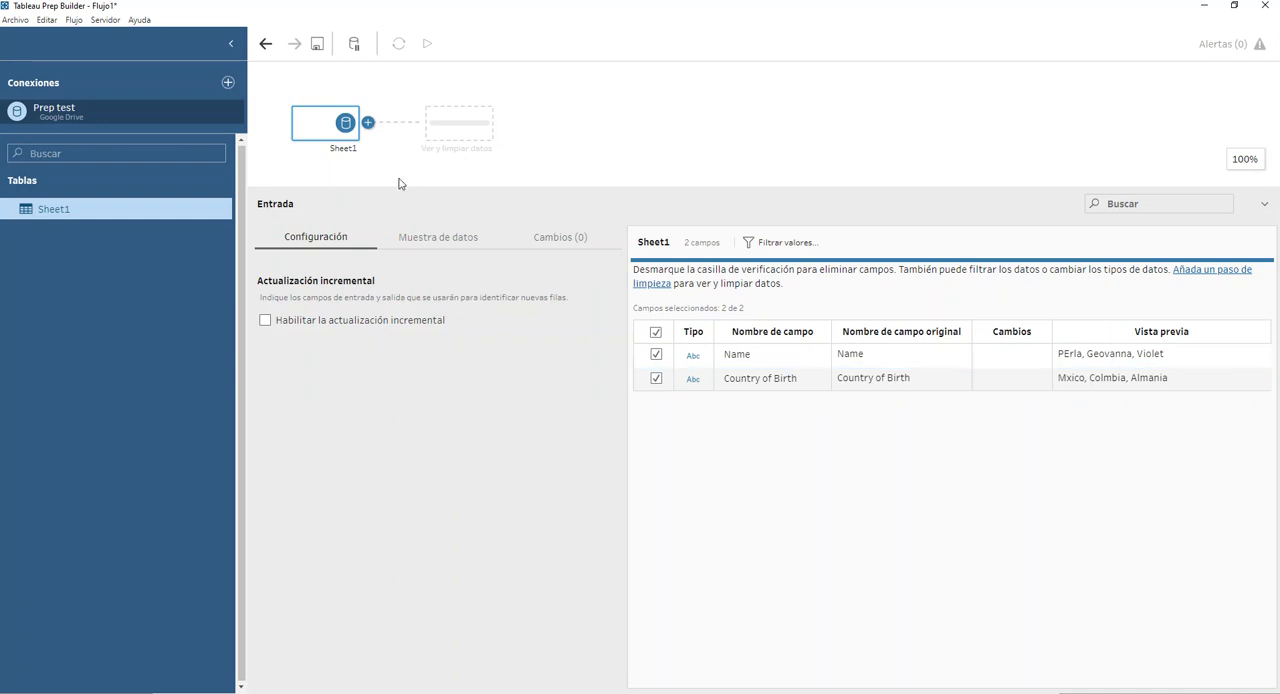
click(368, 123)
click(400, 162)
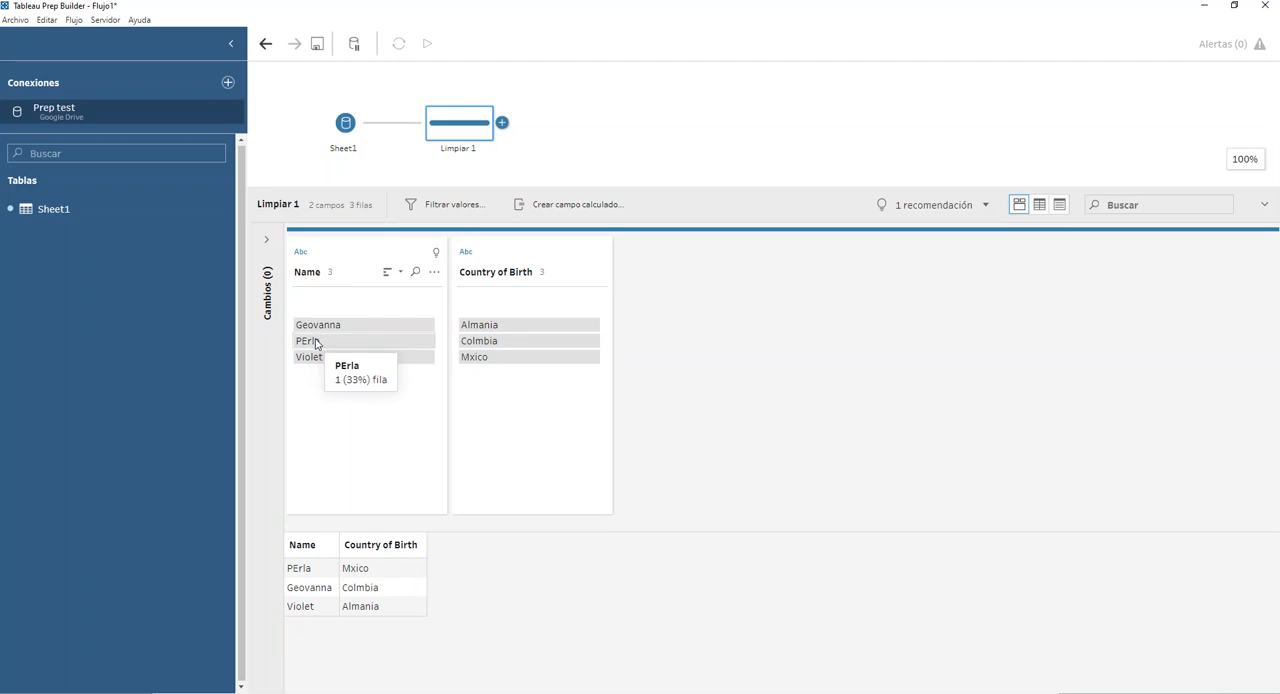
Correct the capitalization of the second Name value and change Almania to Alemania in Country of Birth.
double_click(315, 341)
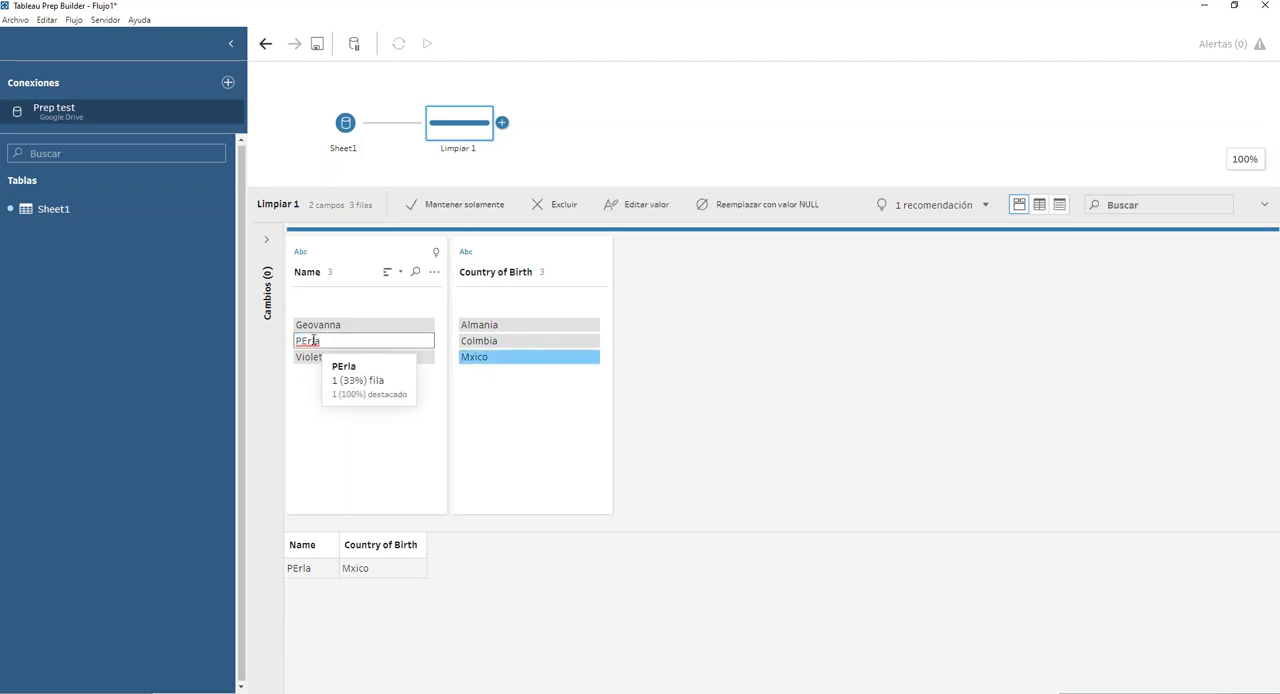
key(Return)
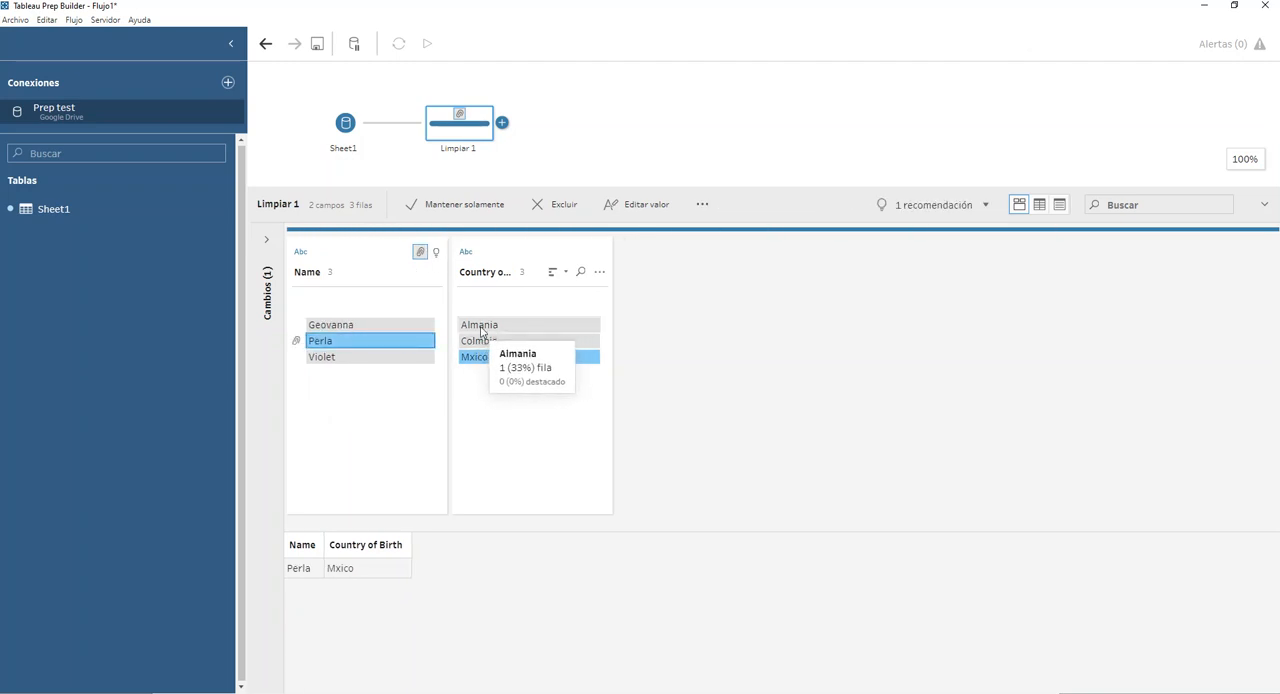
double_click(481, 326)
click(470, 326)
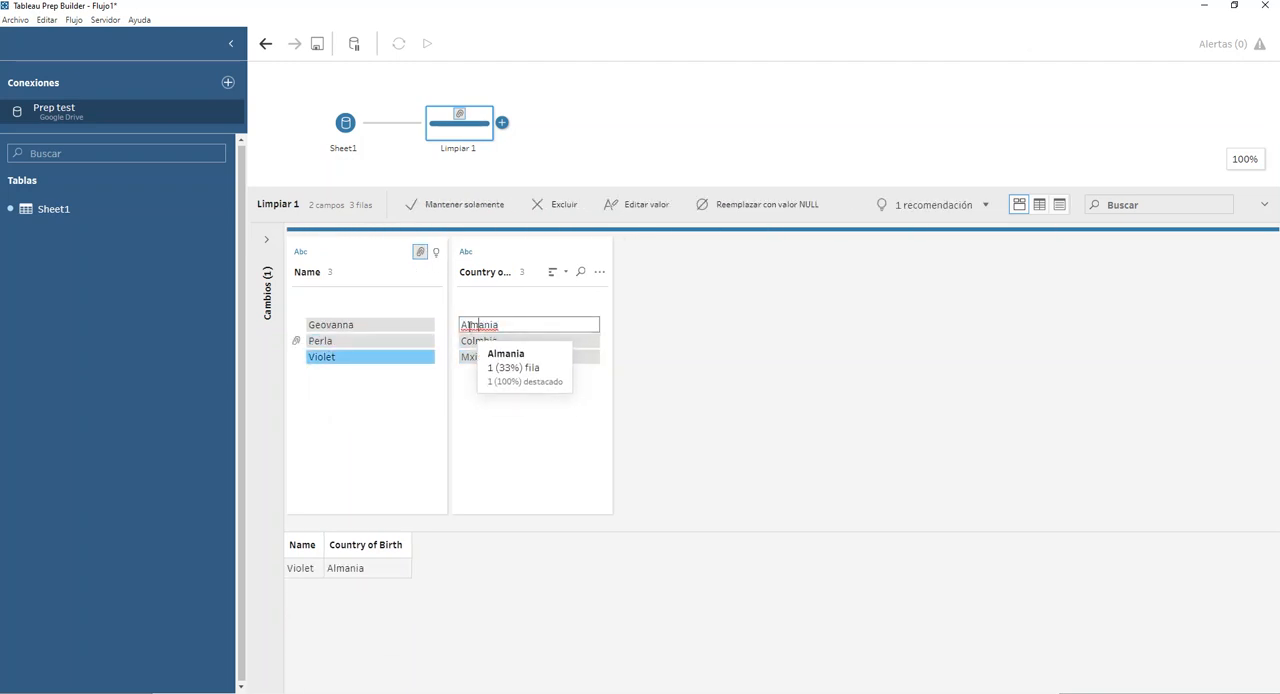
text(e)
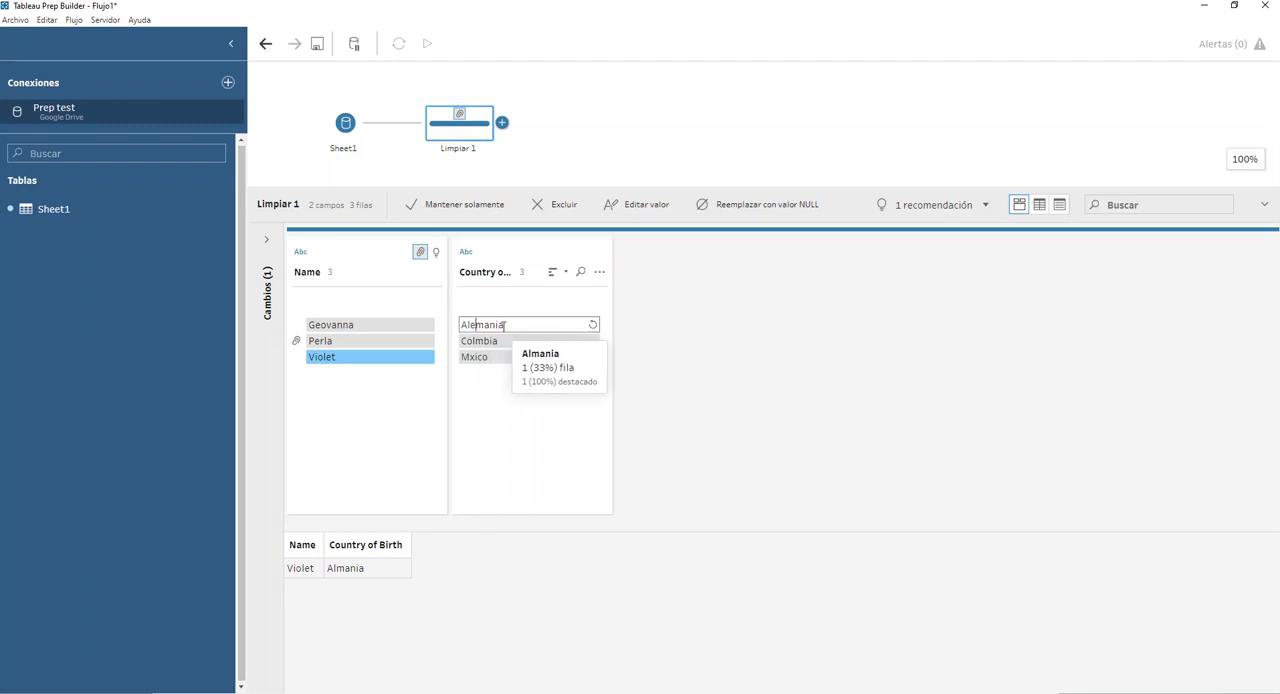
key(Return)
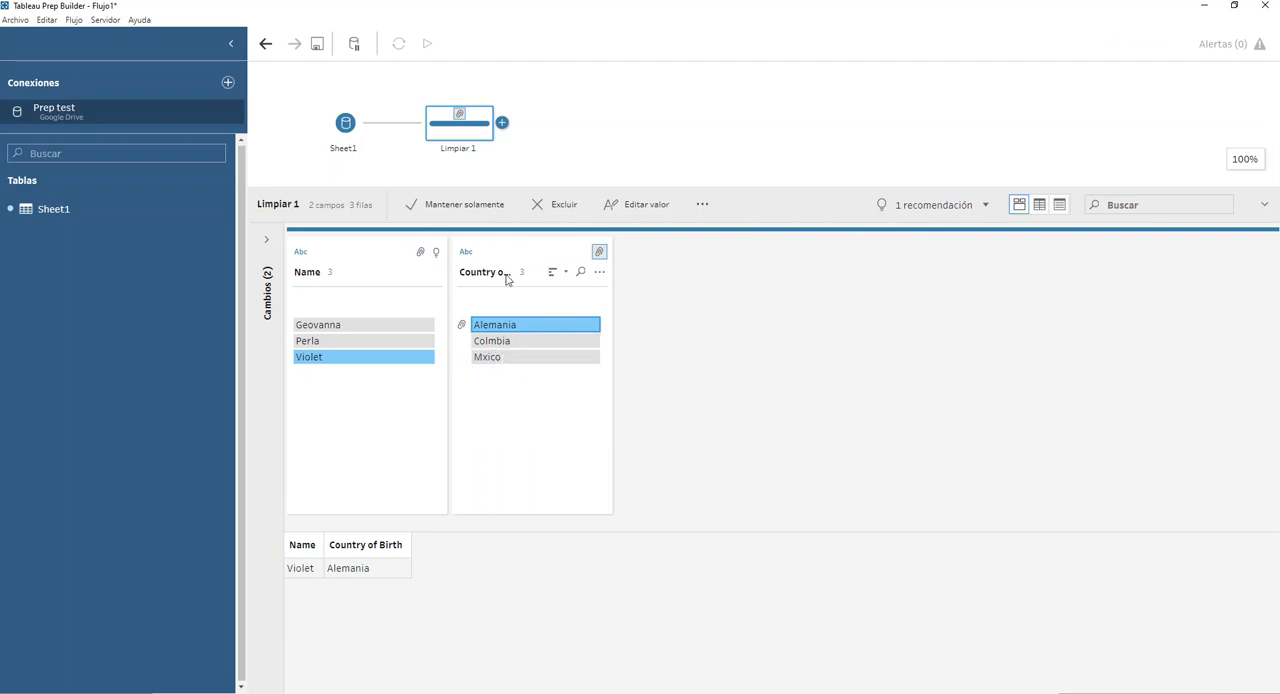
Correct the value Colmbia to Colombia in the Country of Birth field.
click(495, 340)
double_click(503, 340)
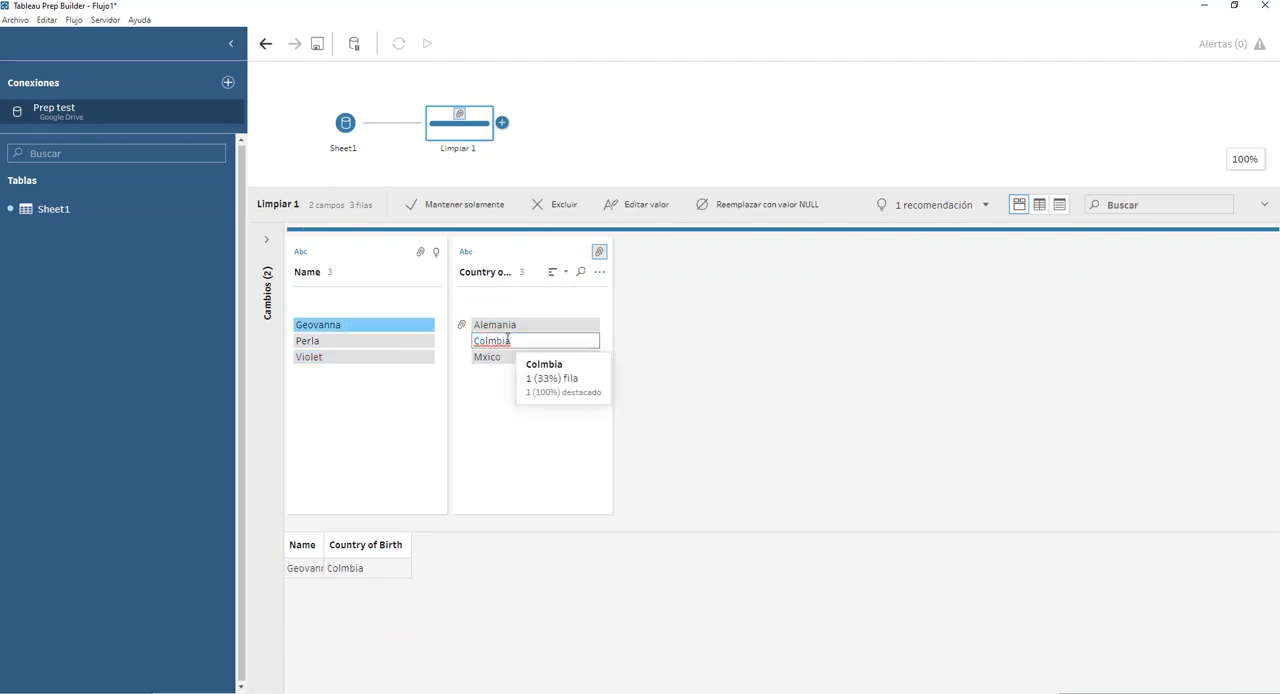
key(Left)
key(Left)
key(Left)
key(Left)
text(o)
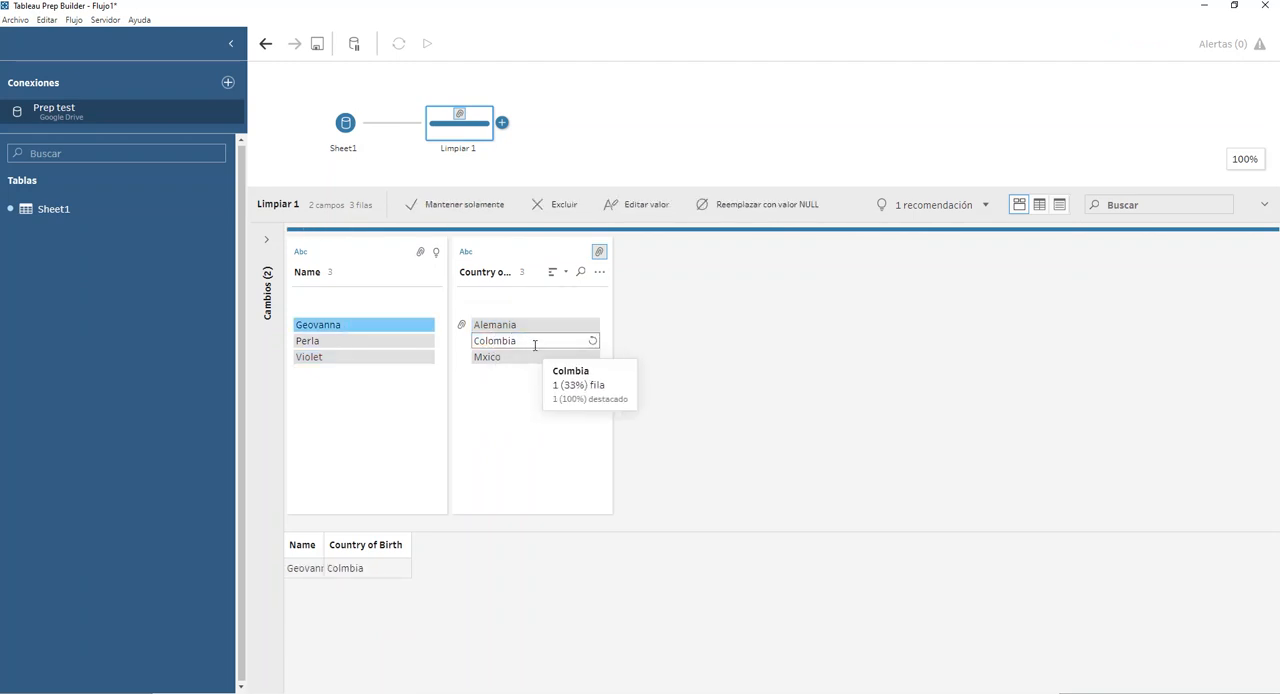
key(Return)
click(497, 343)
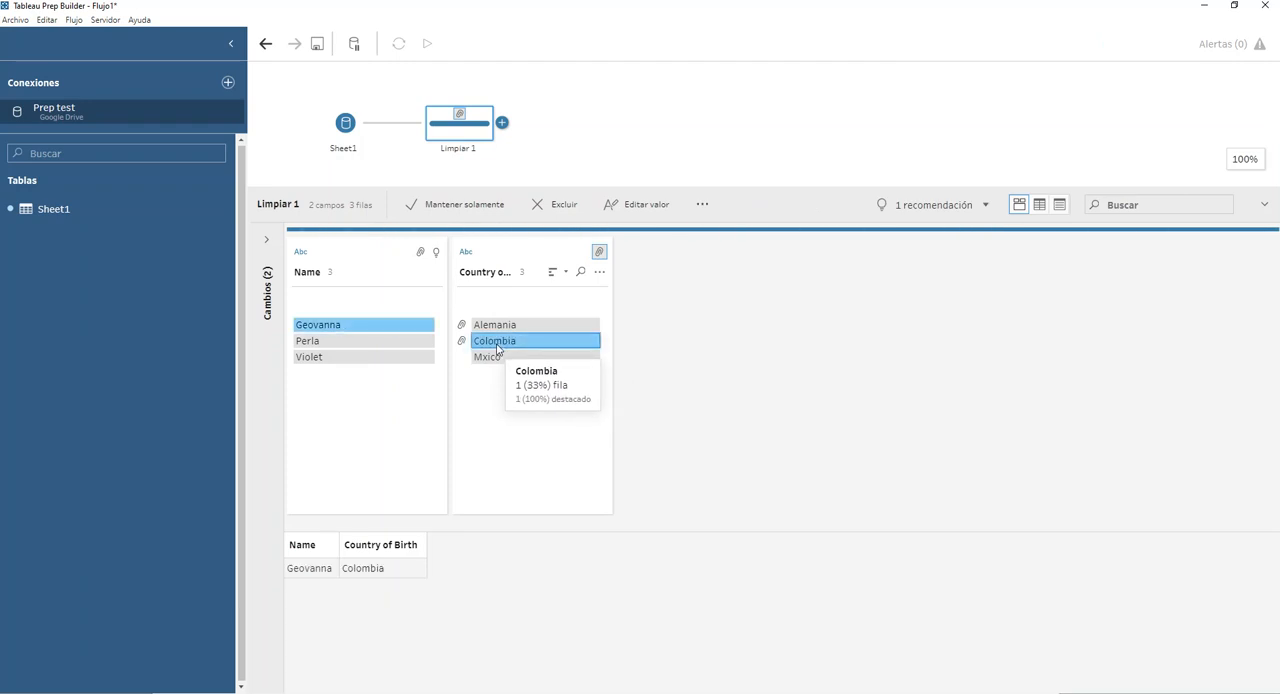
Correct the value Mxico to Mexico in the Country of Birth field.
double_click(493, 357)
text(Mexico)
key(Return)
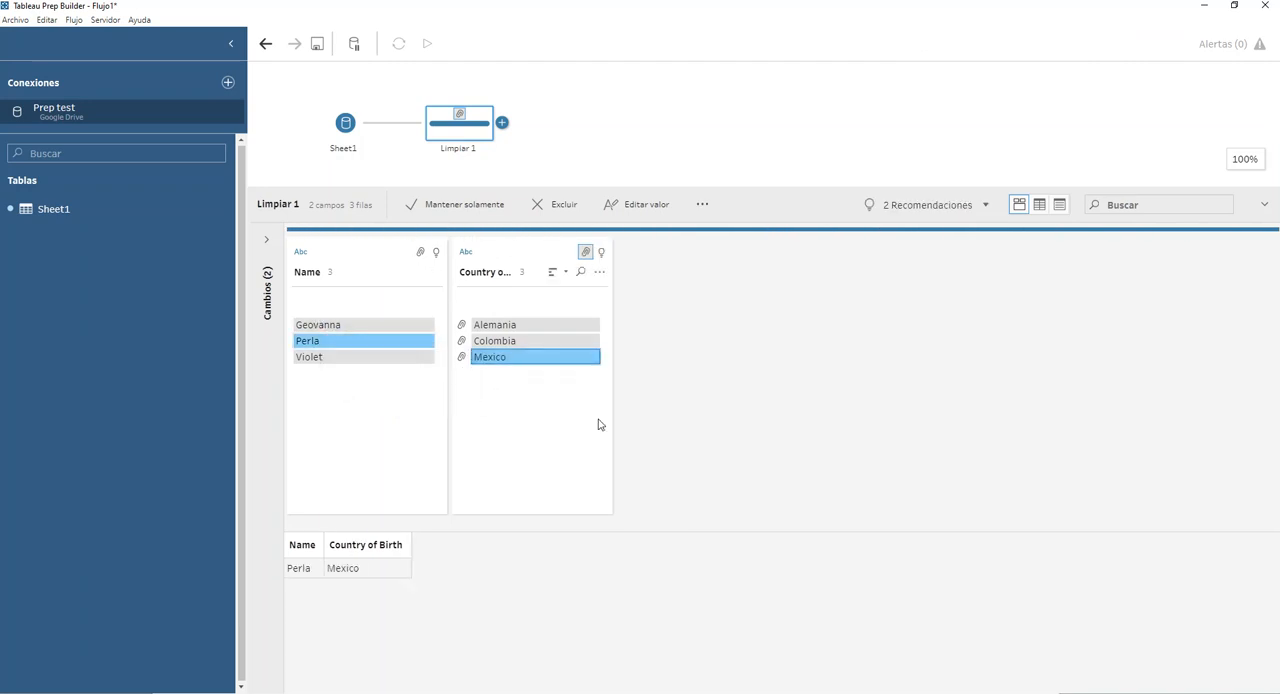
Add an output step after Limpiar 1 and save its output as a published data source (Fuente de datos publicada).
click(502, 122)
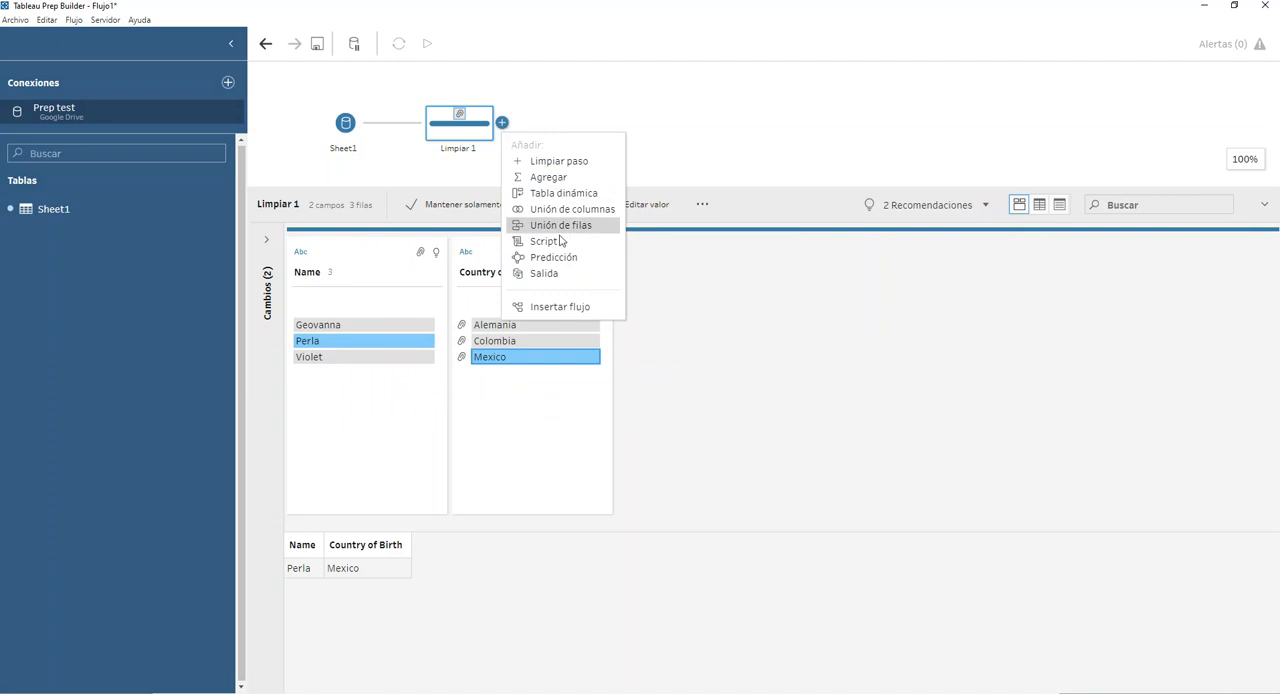
click(545, 273)
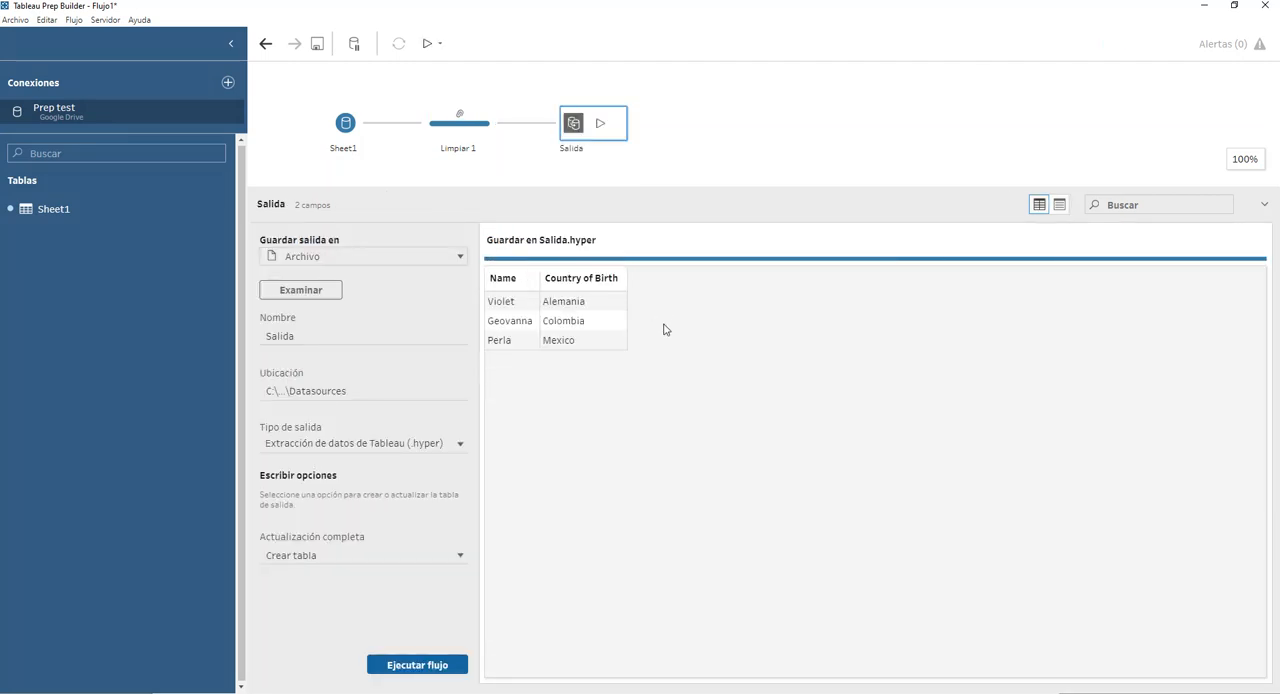
click(364, 262)
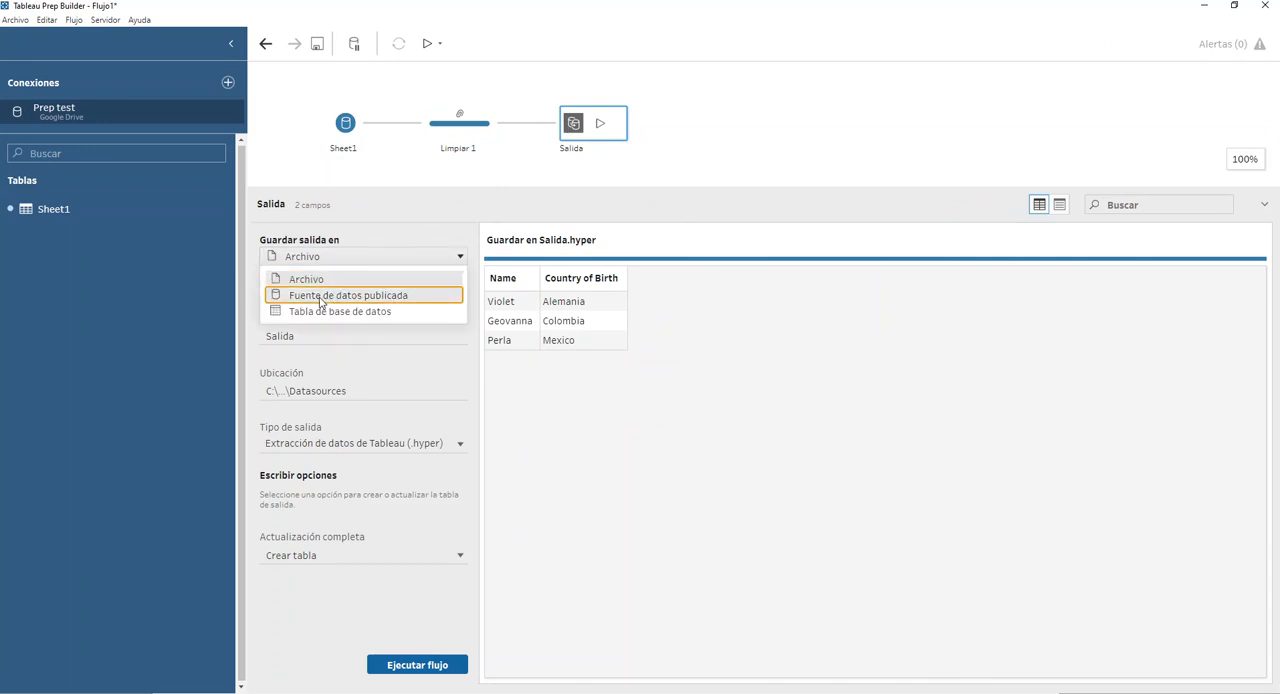
click(320, 296)
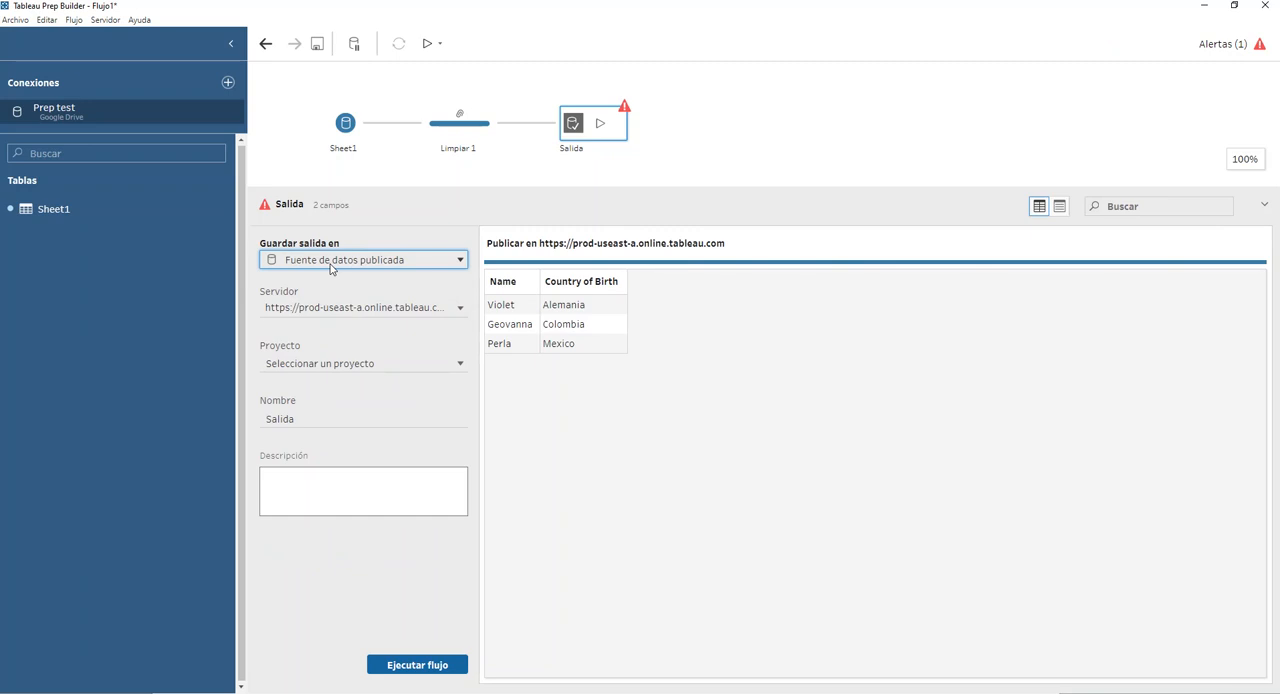
click(322, 309)
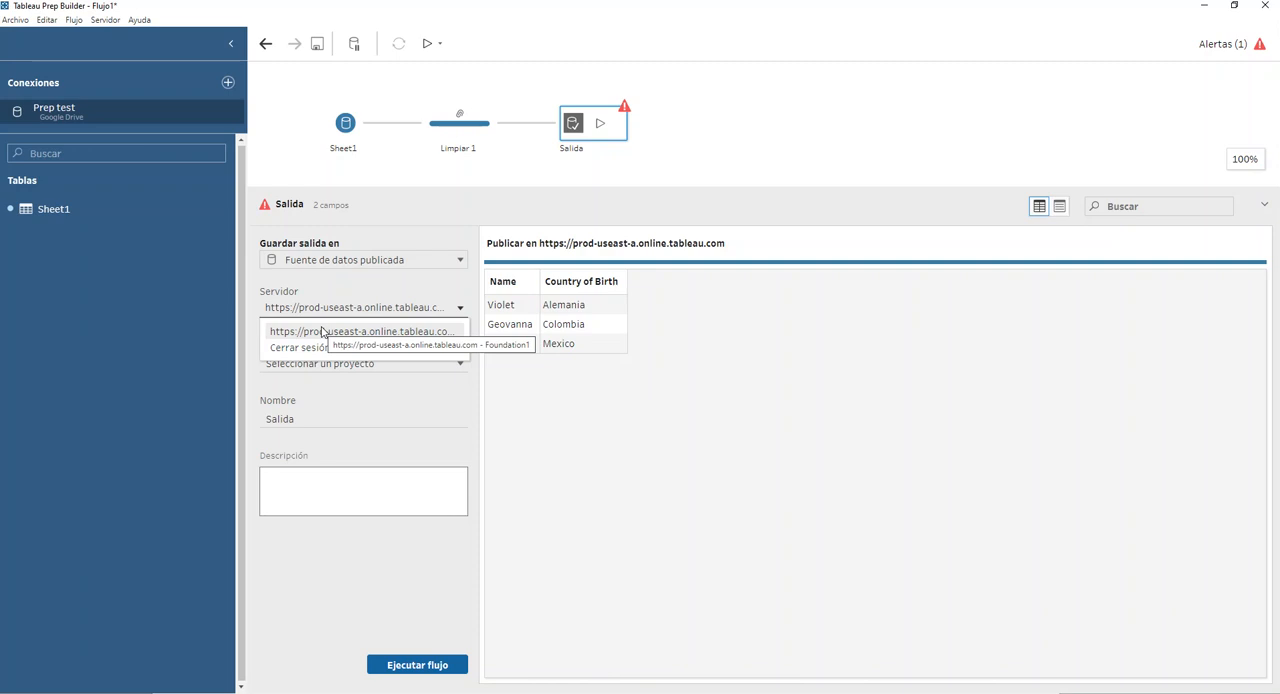
click(322, 333)
click(322, 363)
scroll(320, 416, down, 1)
scroll(318, 415, down, 3)
click(275, 440)
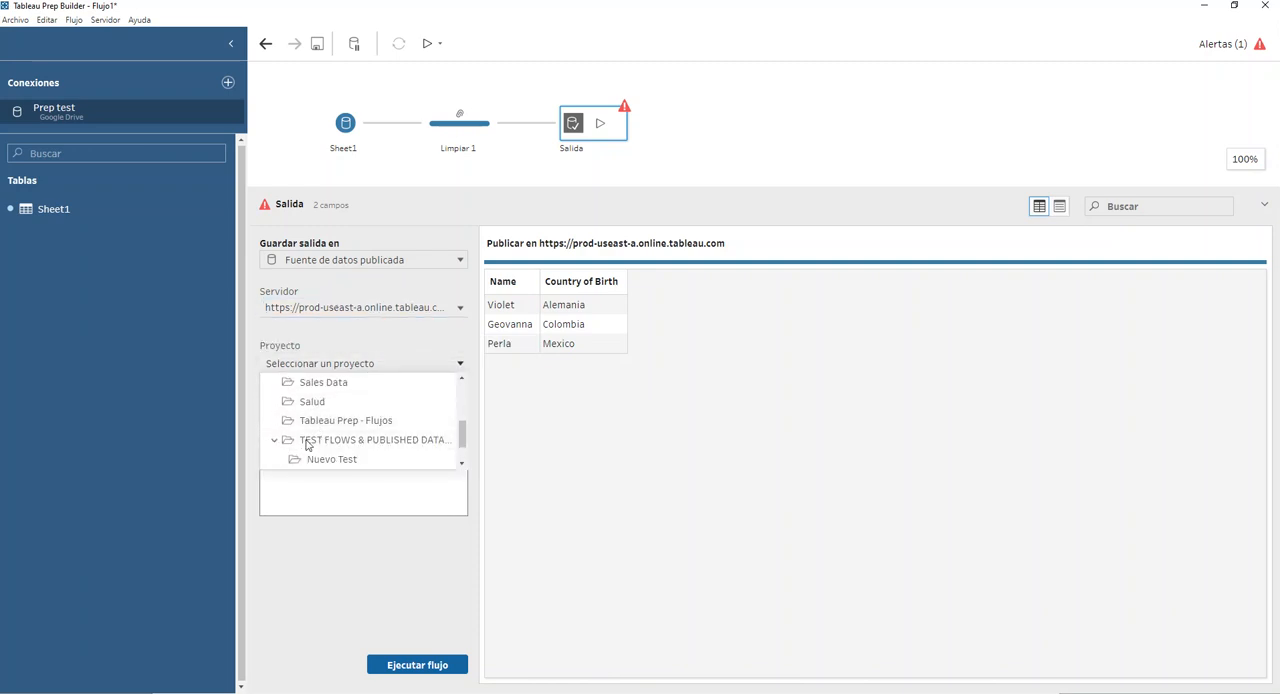
click(306, 445)
Name the published output data source Salida Video 1.
click(314, 429)
click(324, 429)
text(Video 1)
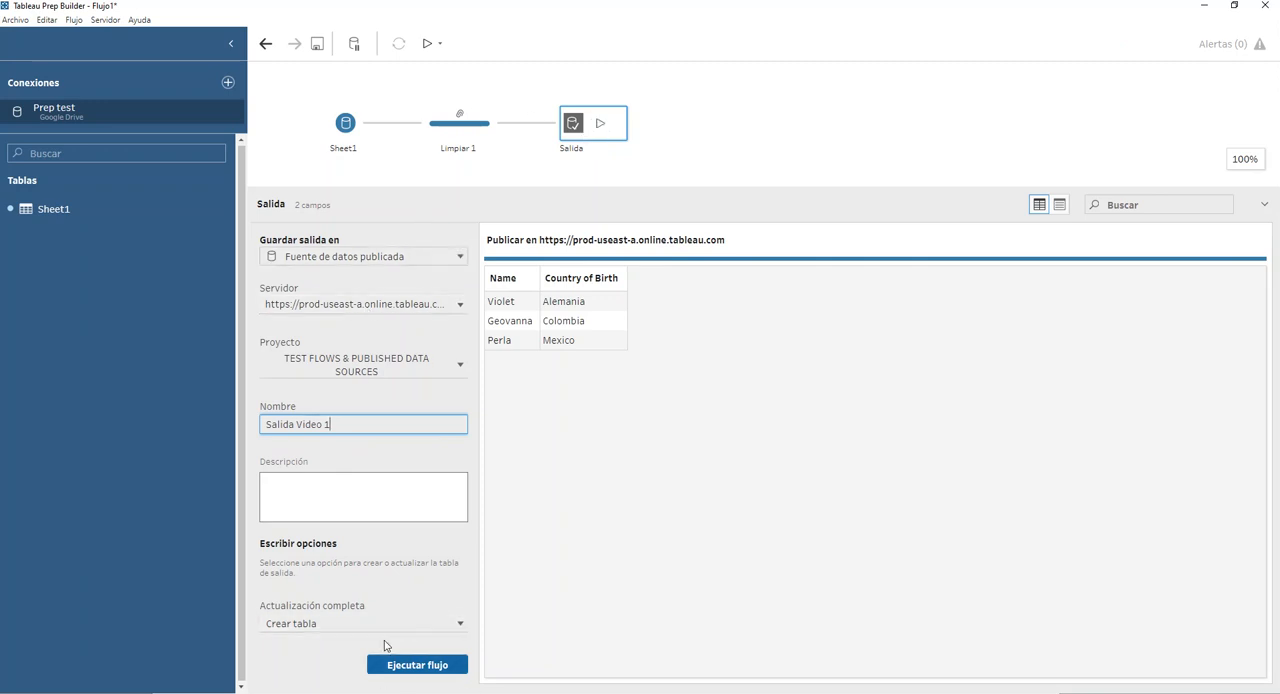
Start publishing the flow to Tableau Online and choose the project TEST FLOWS & PUBLISHED DATA SOURCES.
click(108, 22)
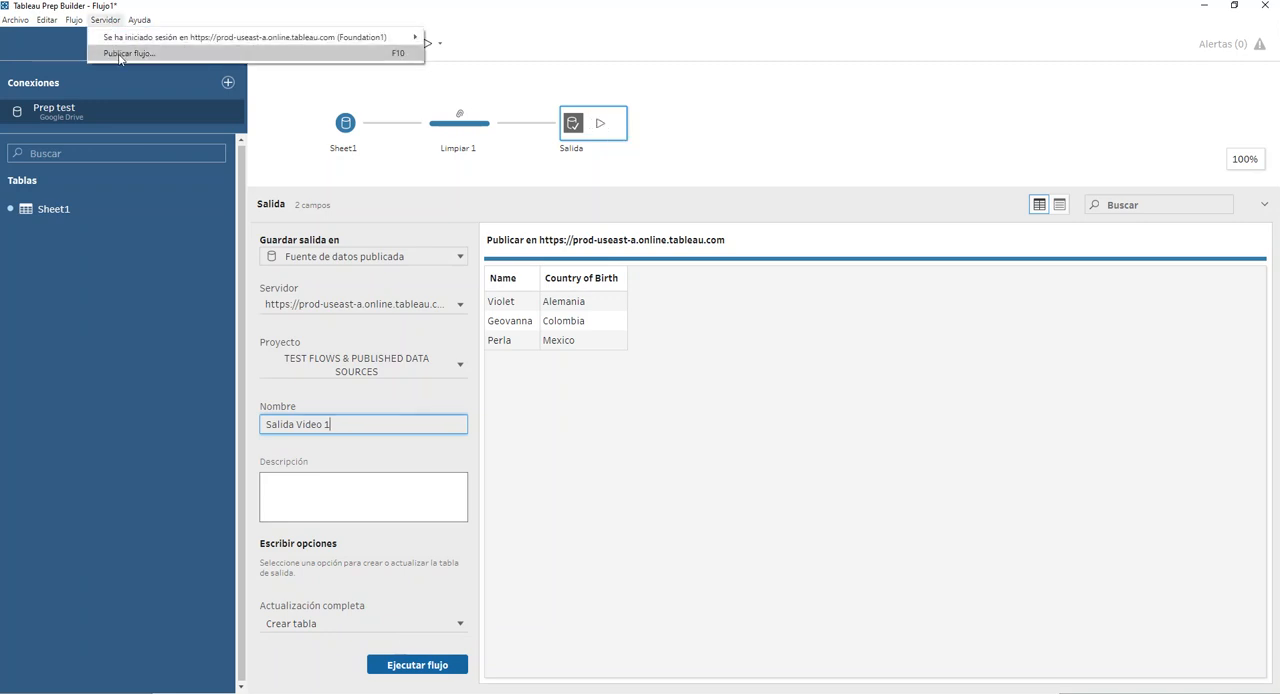
click(118, 53)
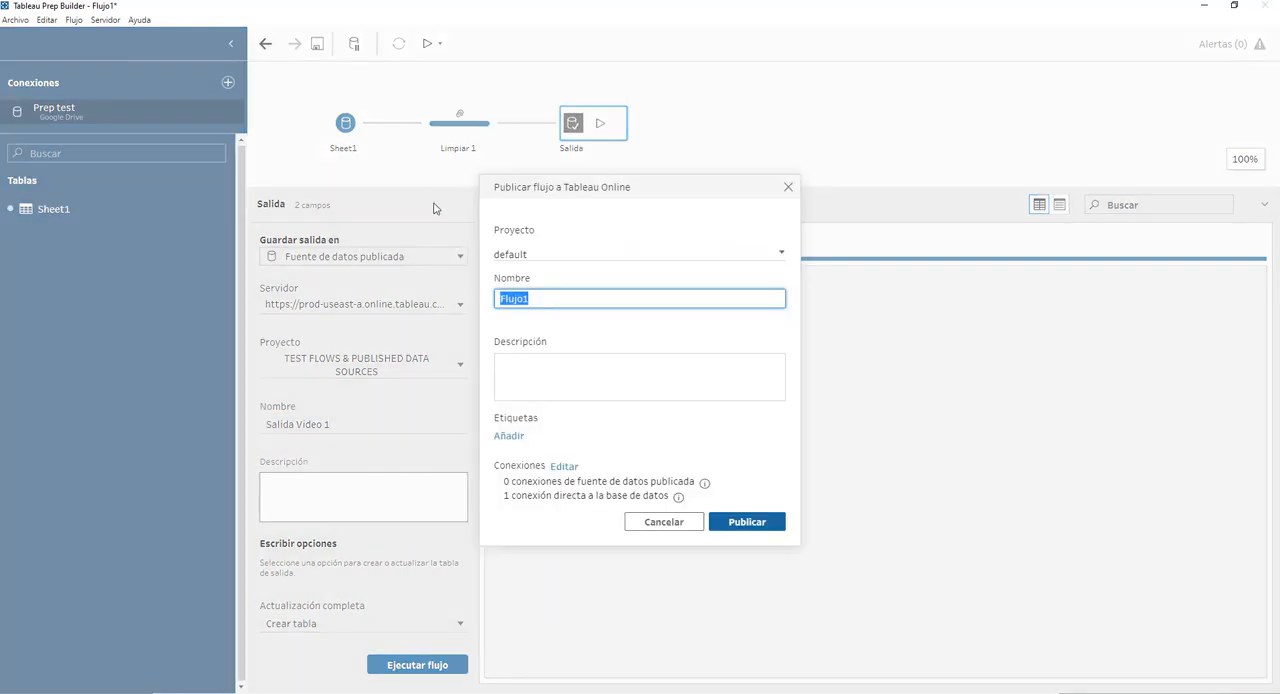
click(545, 254)
scroll(569, 360, down, 3)
click(565, 410)
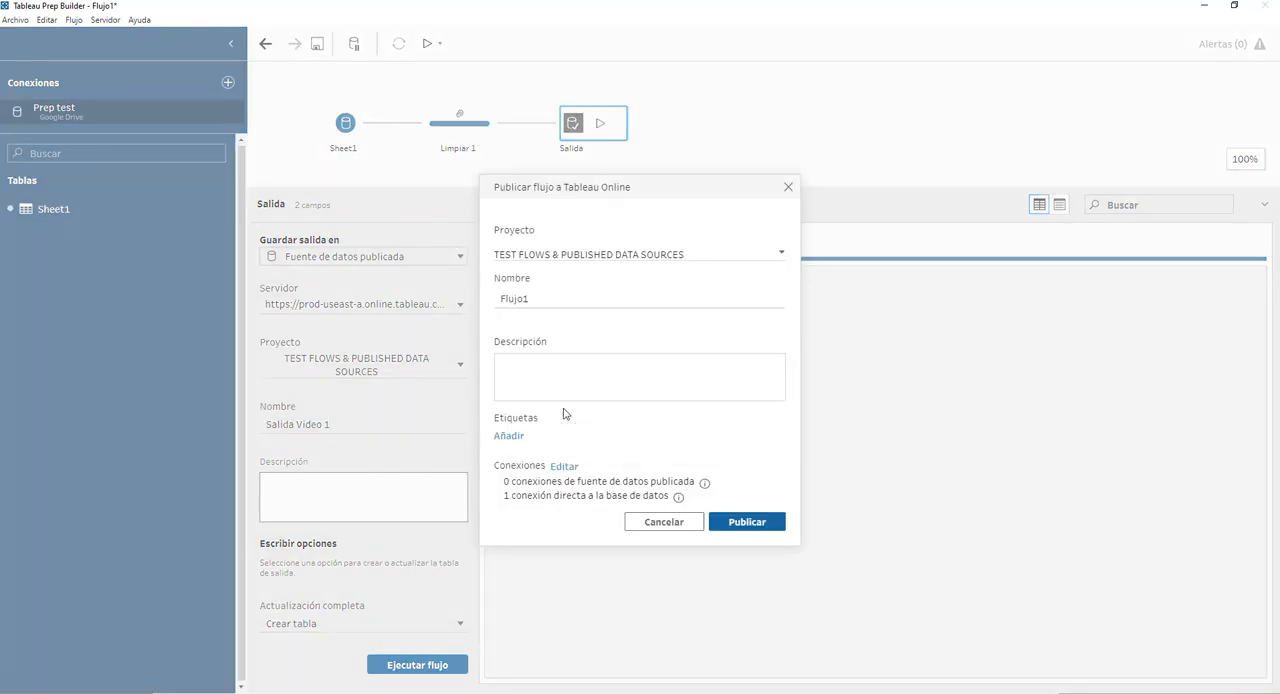
Name the flow Flujo Video 1, publish it, and dismiss the completion message.
click(551, 297)
click(551, 297)
drag(551, 297, 466, 290)
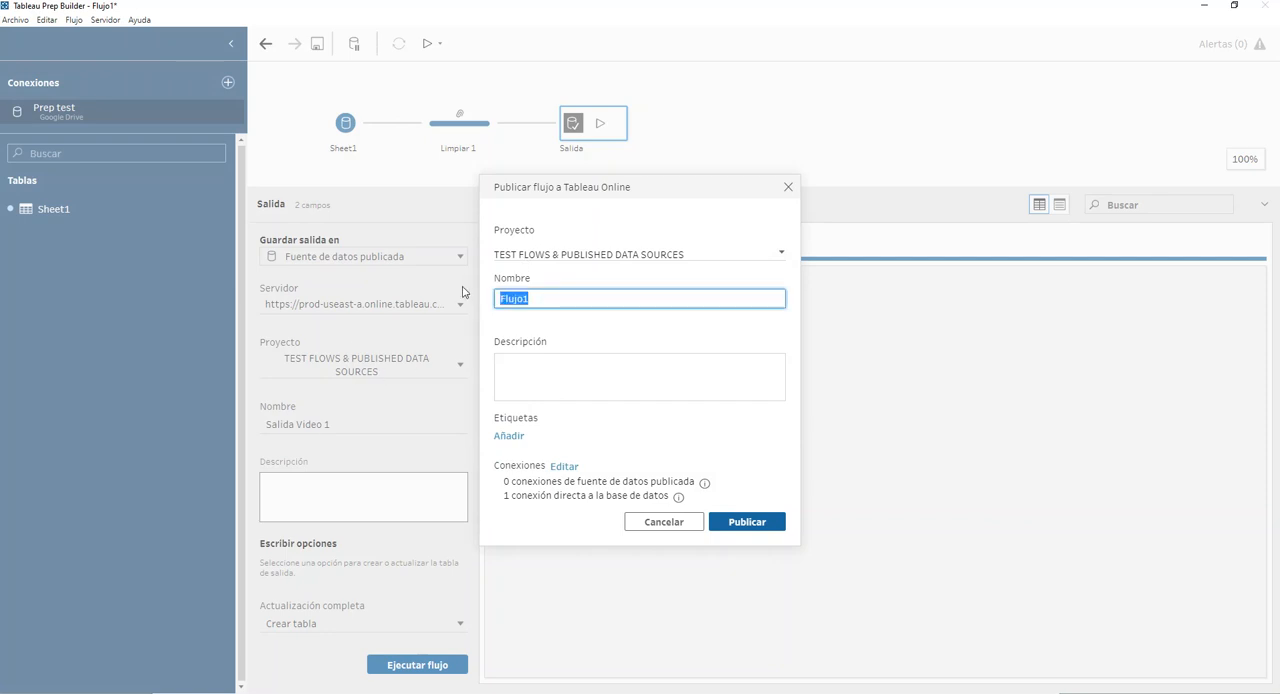
click(546, 298)
key(BackSpace)
text(Vio)
text(deo)
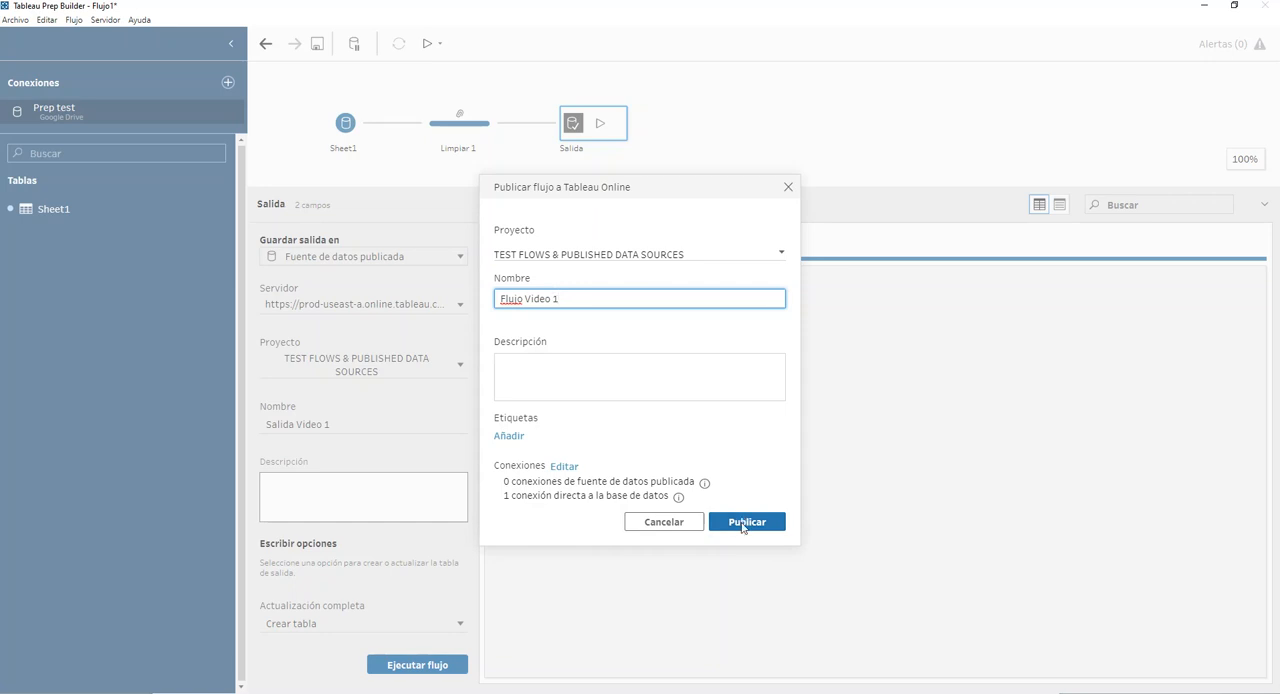
click(745, 522)
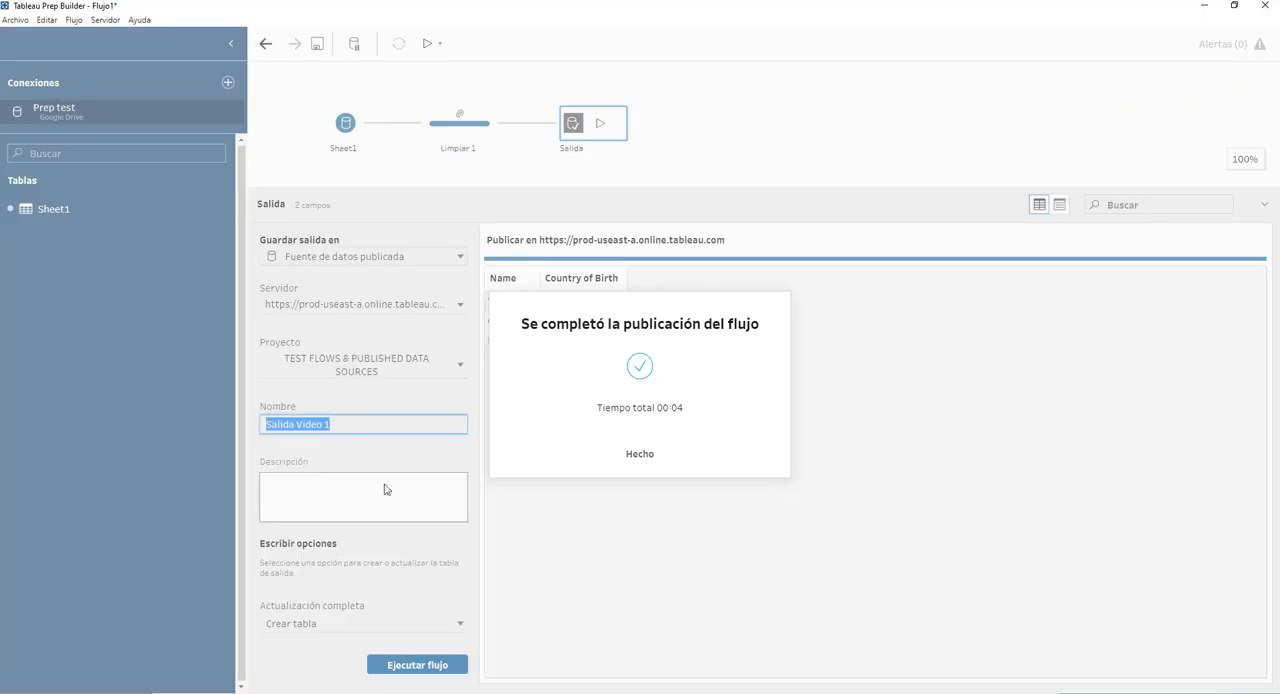
click(637, 456)
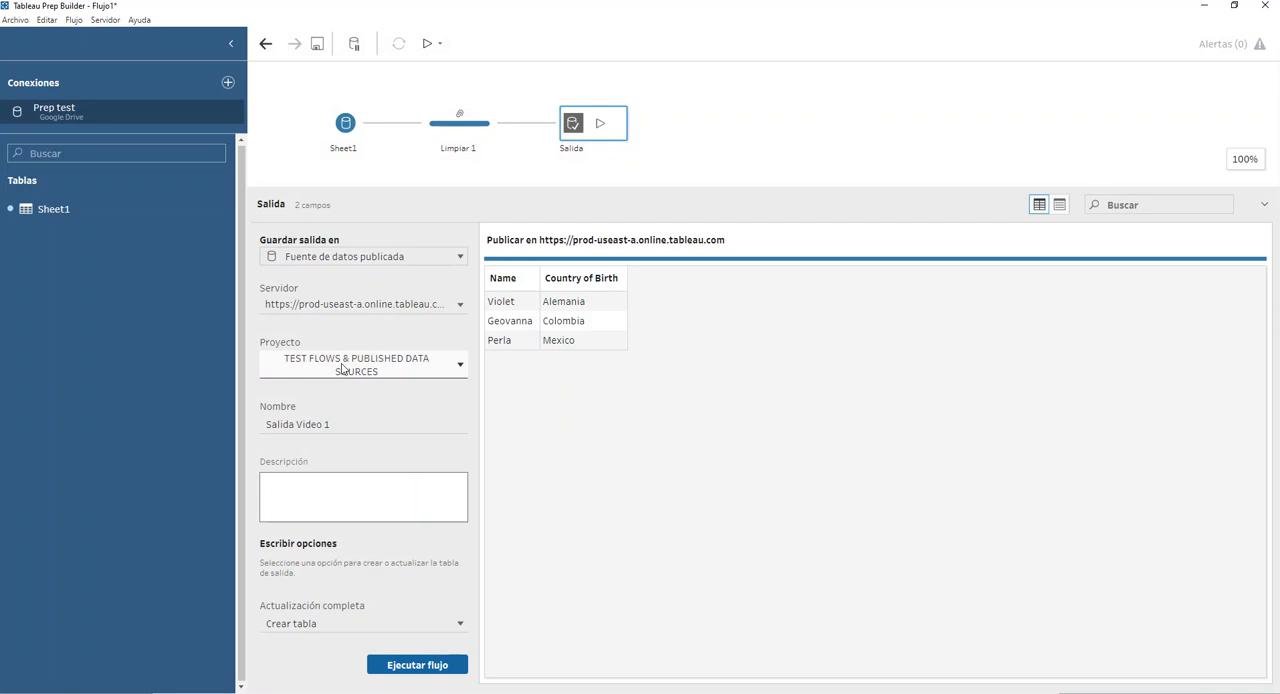
Switch to Tableau Online in the browser, dismiss the publication message, and review the connections of Flujo Video 1.
click(1205, 7)
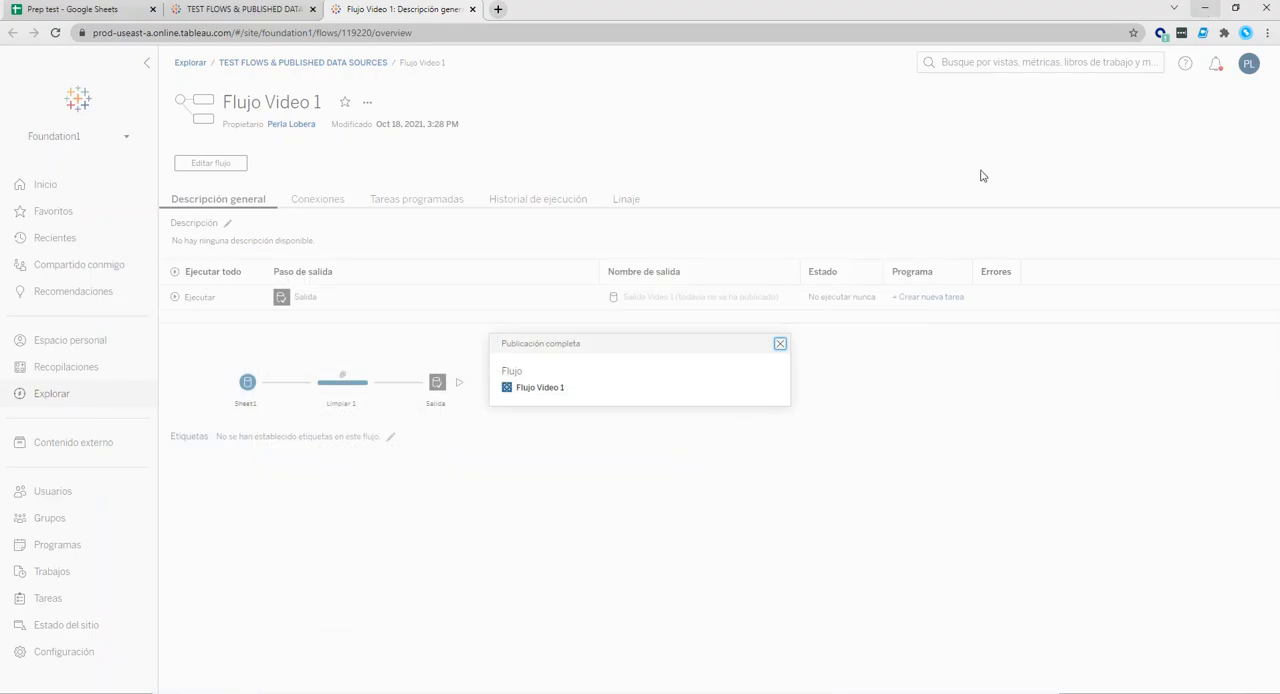
click(780, 343)
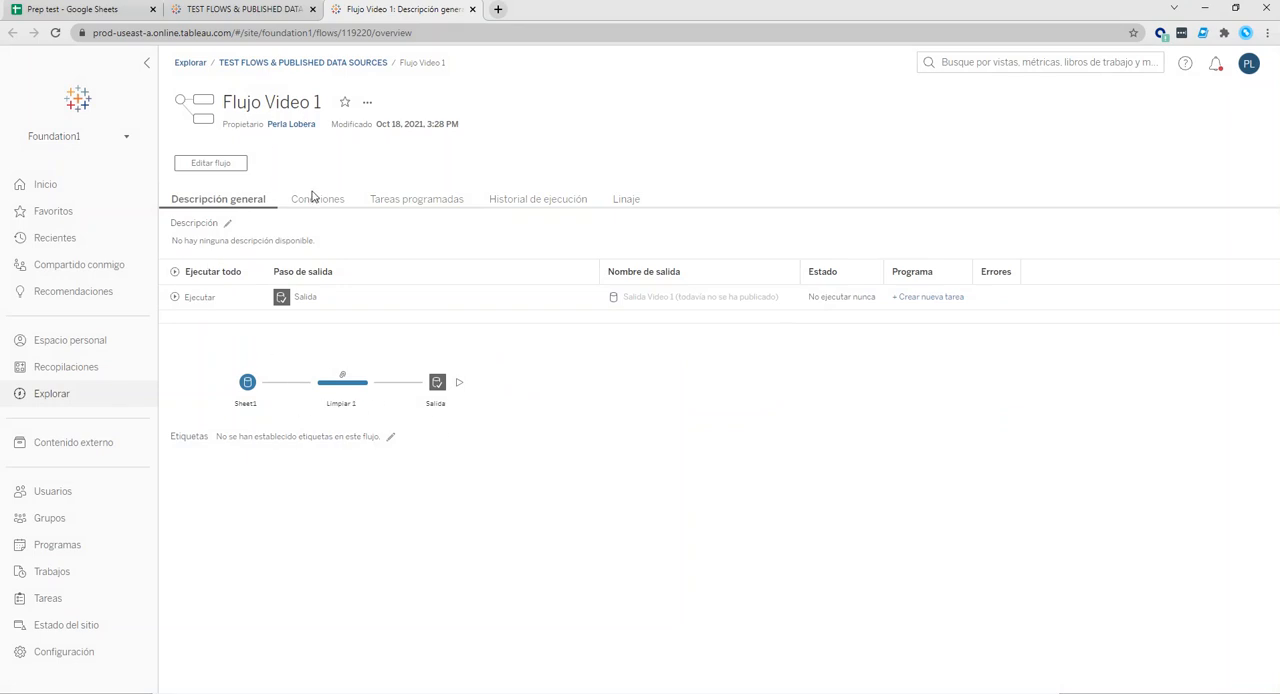
click(314, 198)
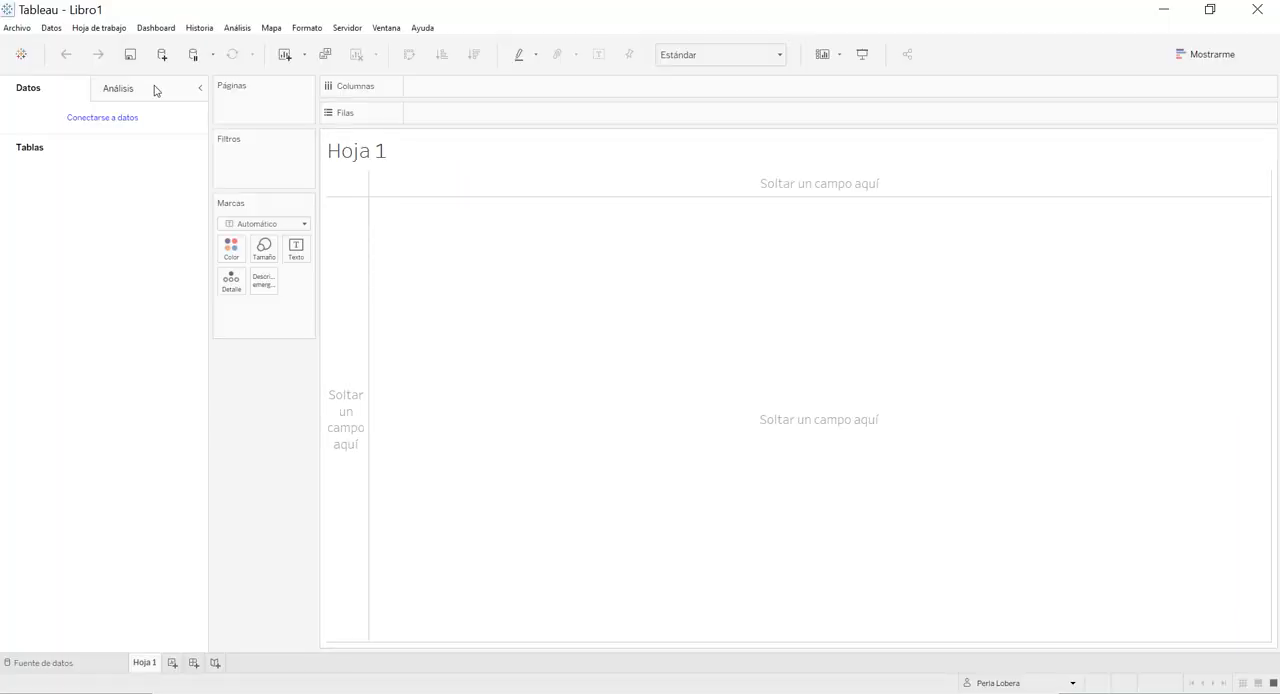
Switch to Tableau Desktop, search the Tableau Server data sources for "video", and clear the search.
click(21, 54)
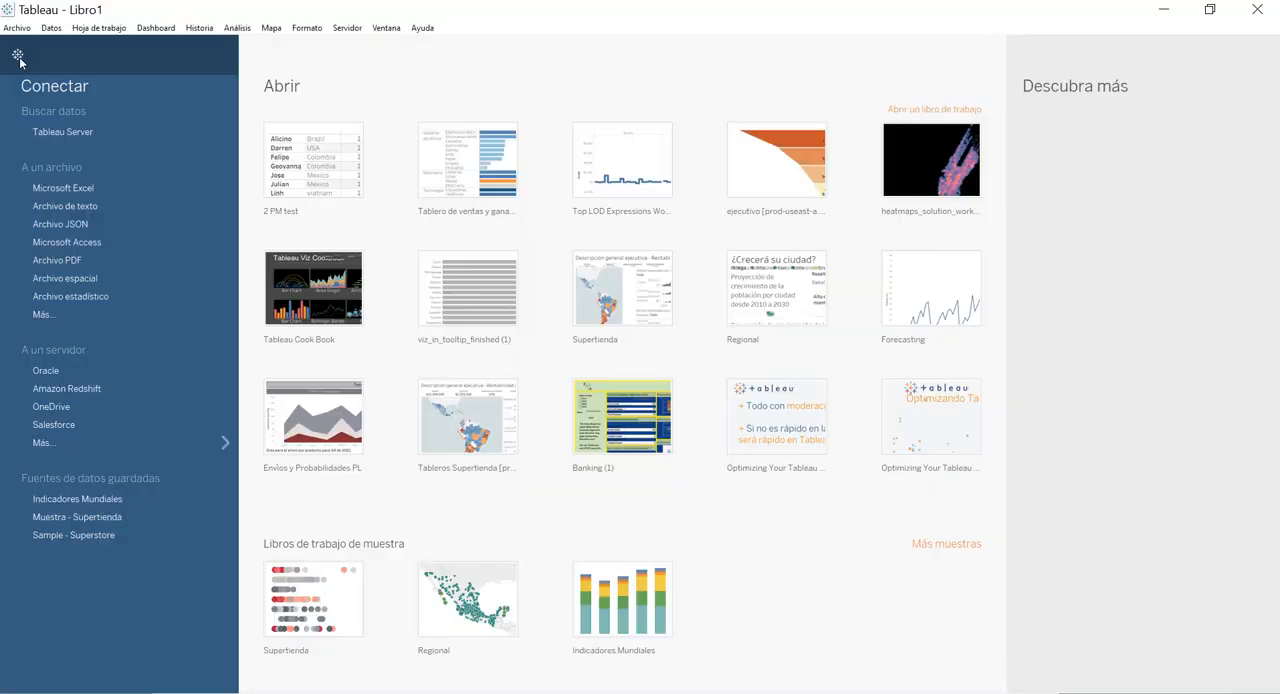
click(87, 135)
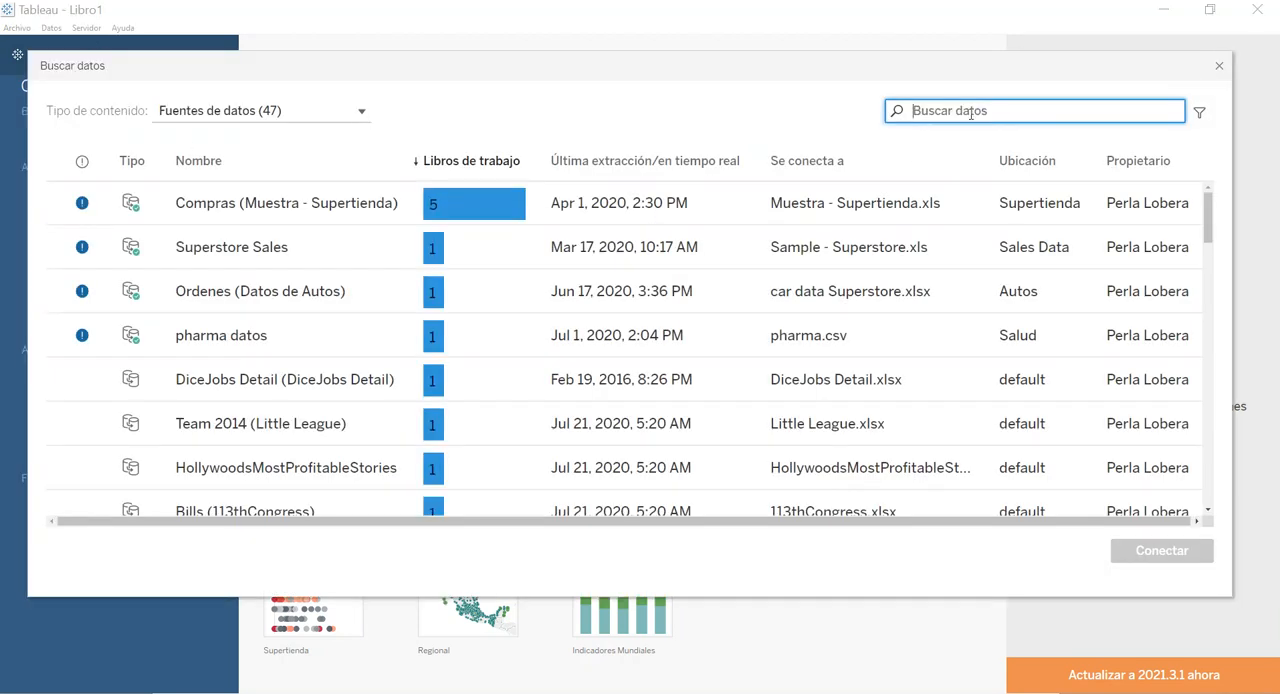
text(video)
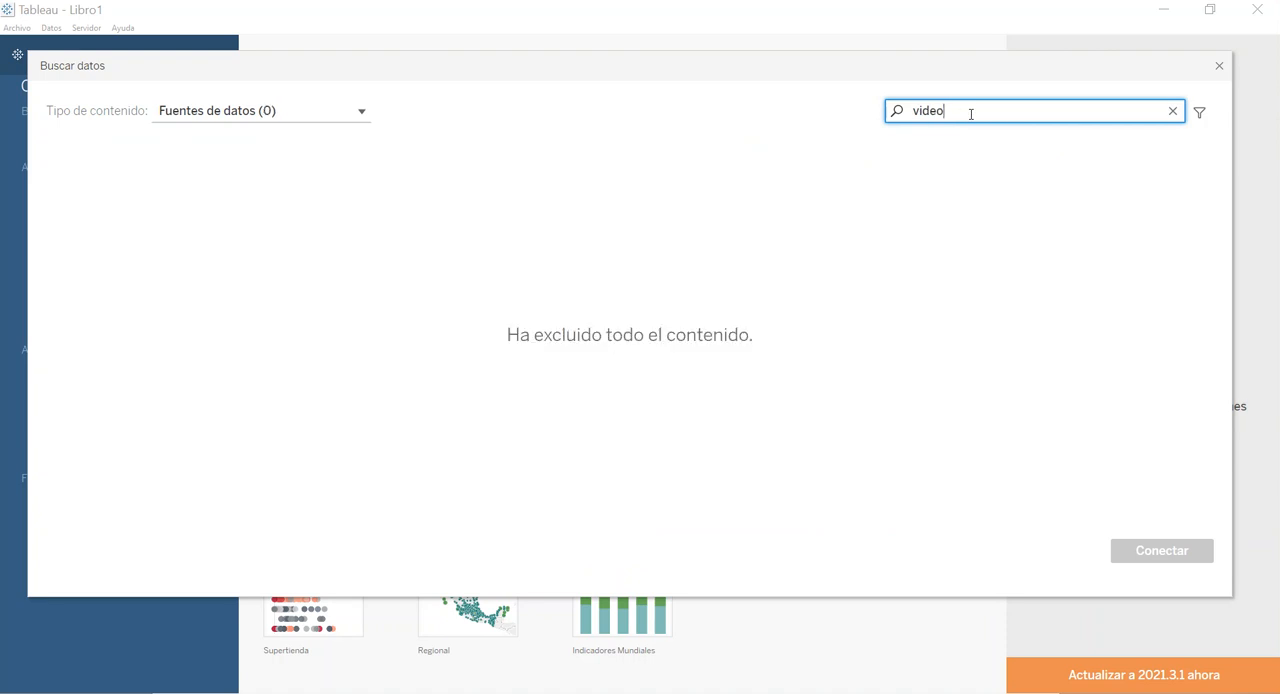
click(1174, 112)
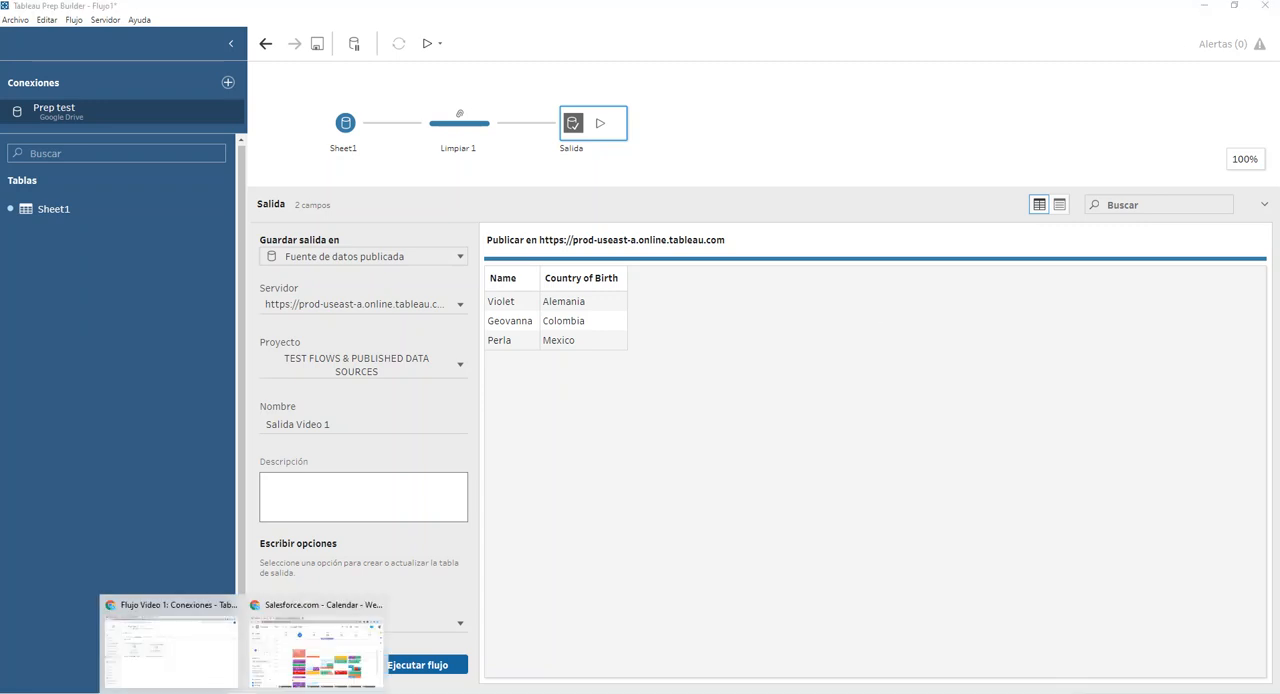
Return to Tableau Online and run the published flow Flujo Video 1 immediately, confirming the run.
click(211, 682)
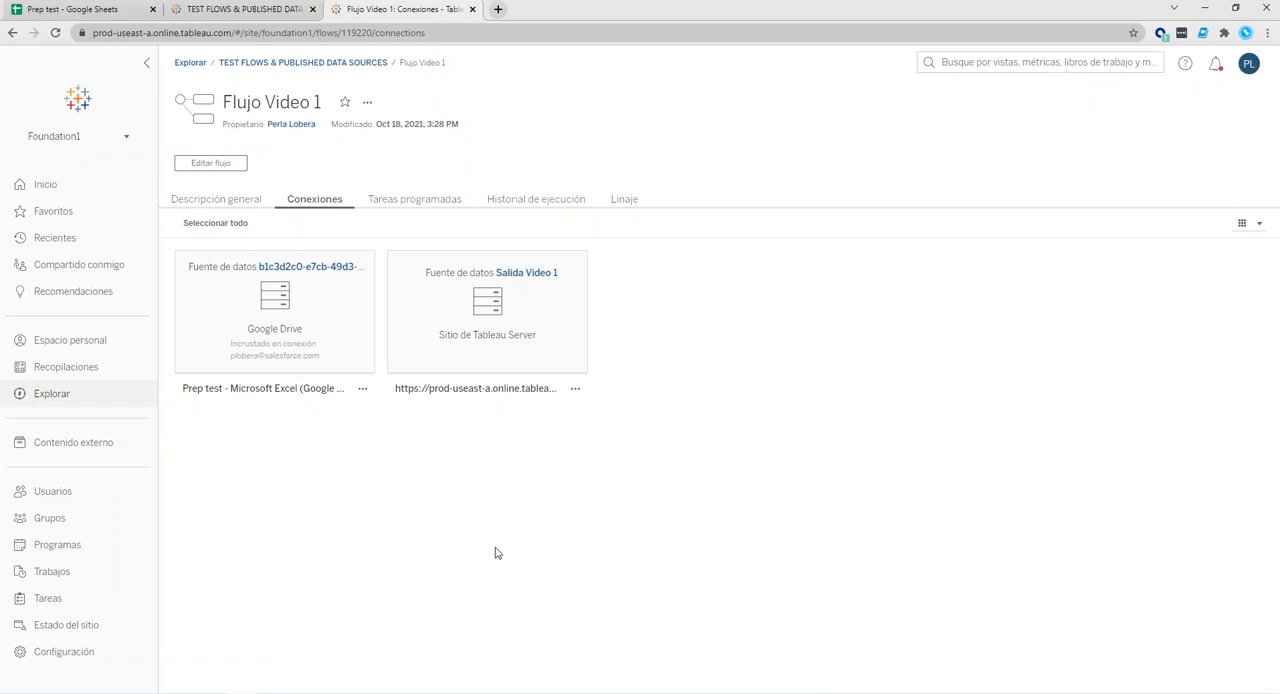
click(395, 206)
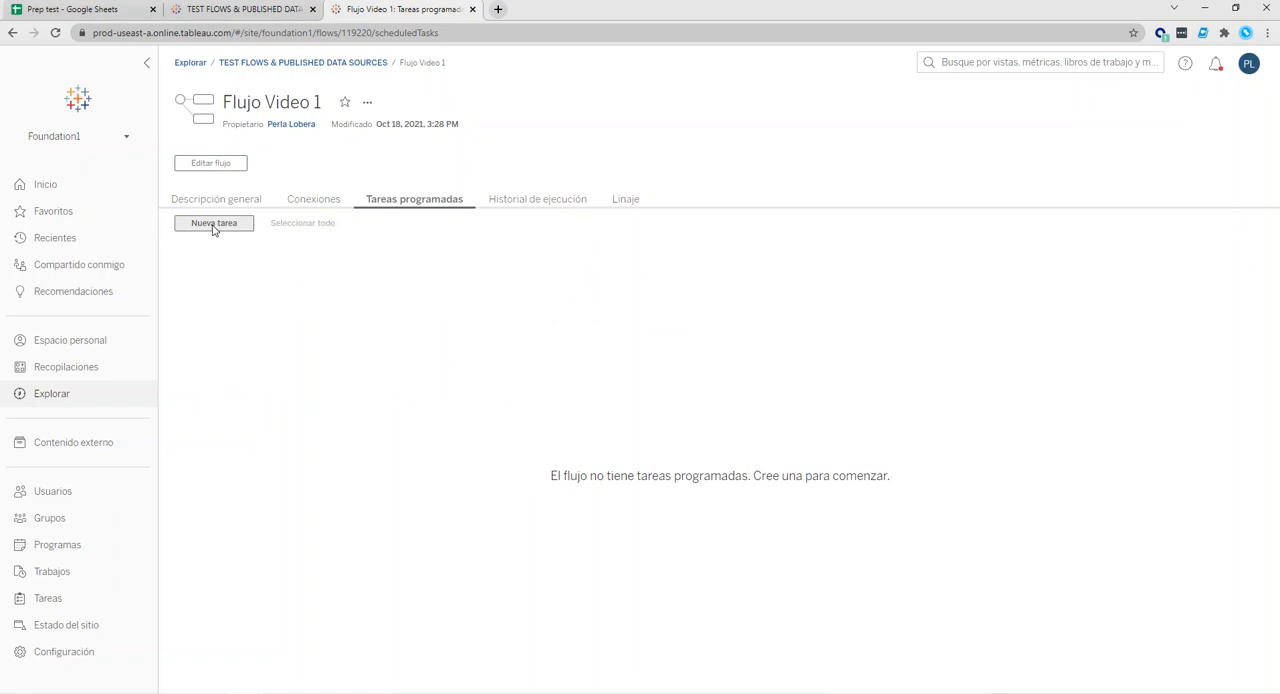
click(368, 104)
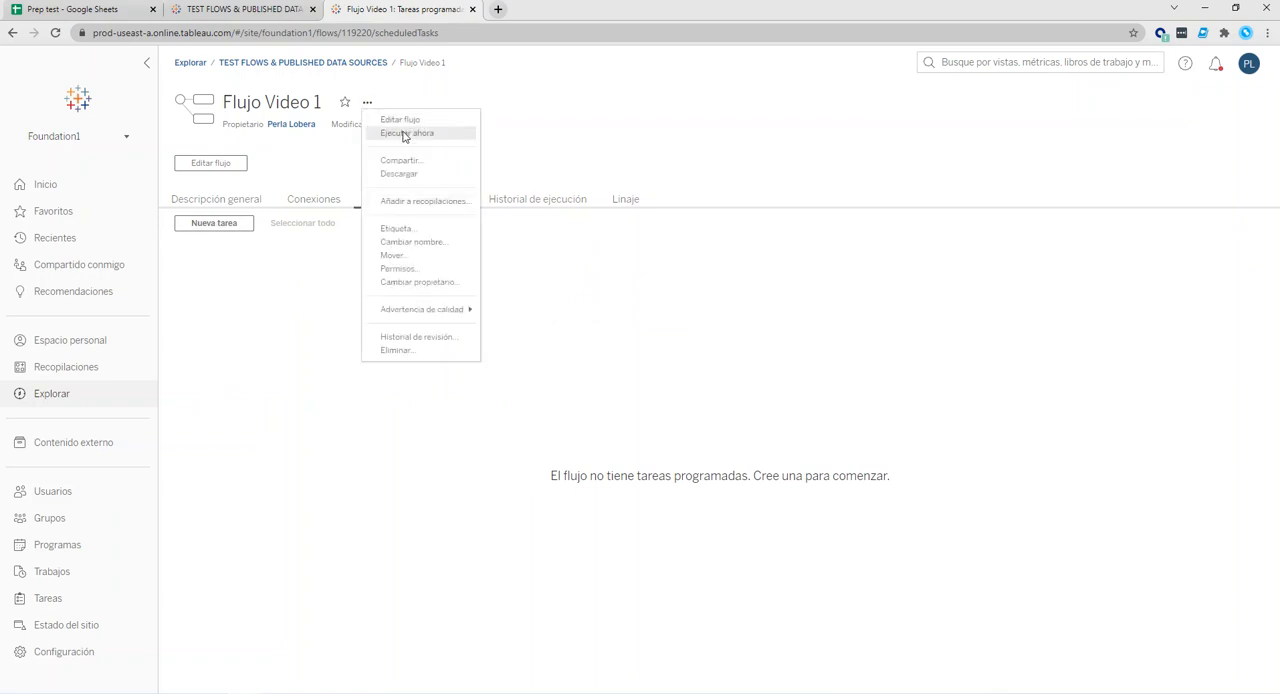
click(405, 134)
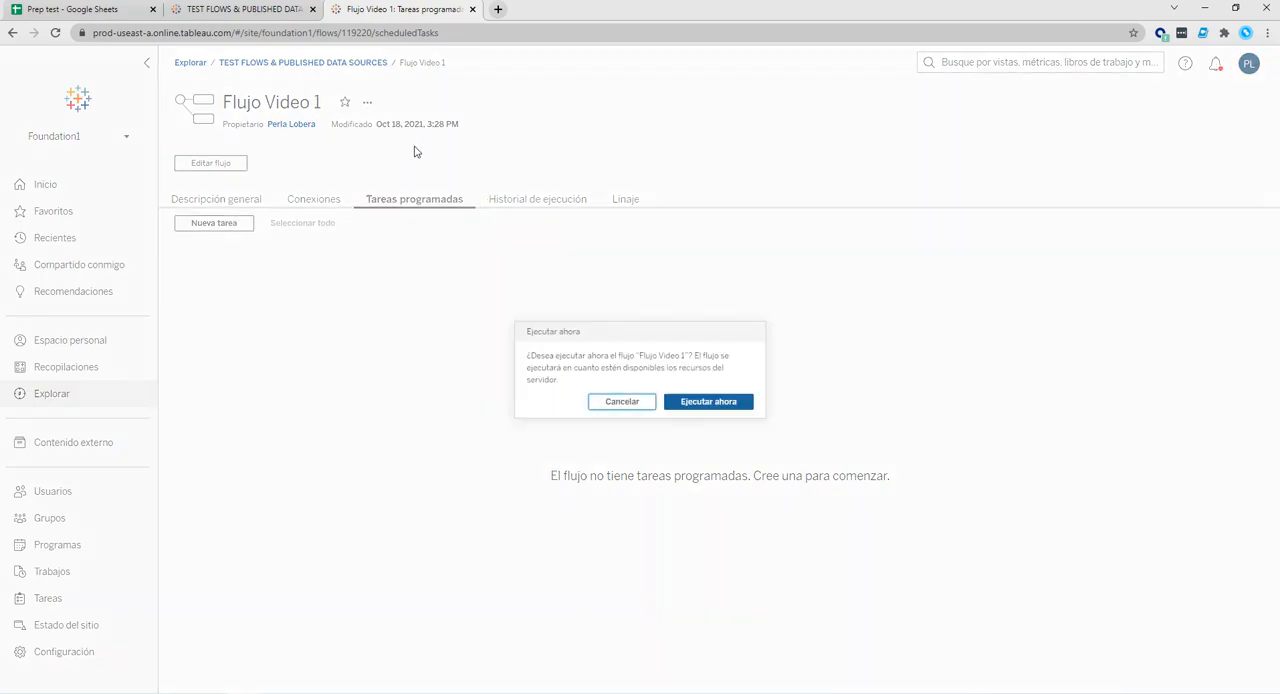
click(710, 407)
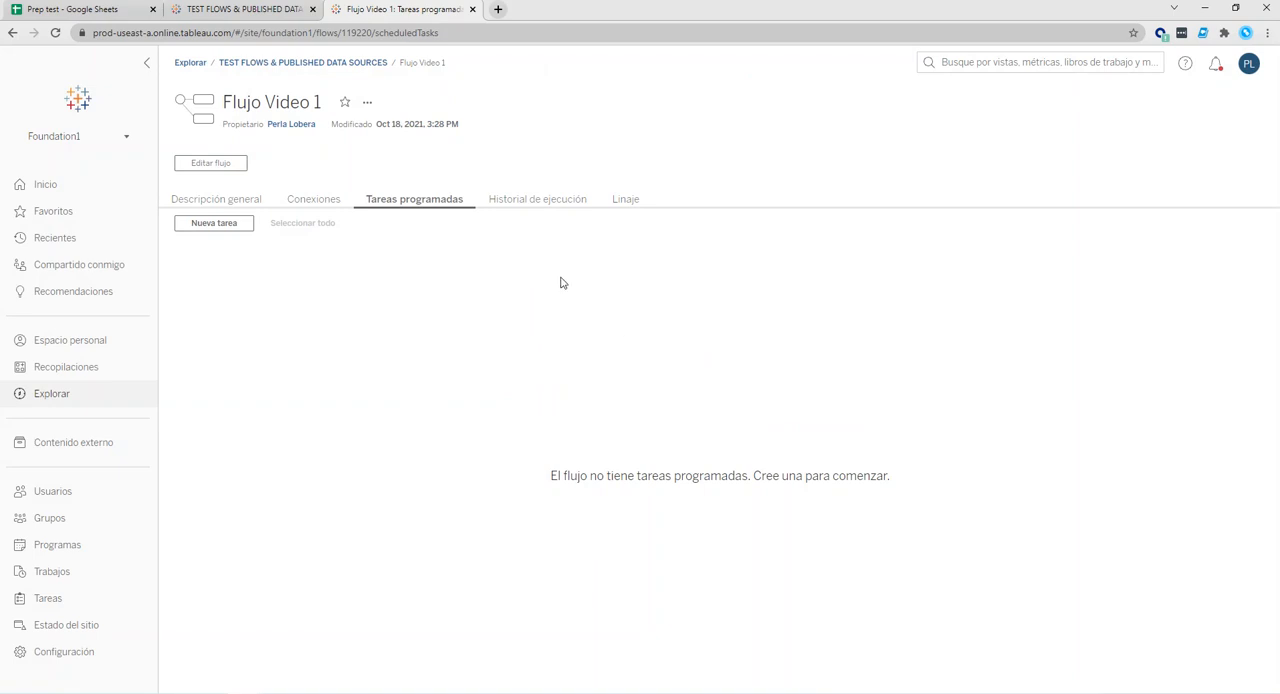
Open the run history of Flujo Video 1 and reload the page to check the status of the run.
click(522, 200)
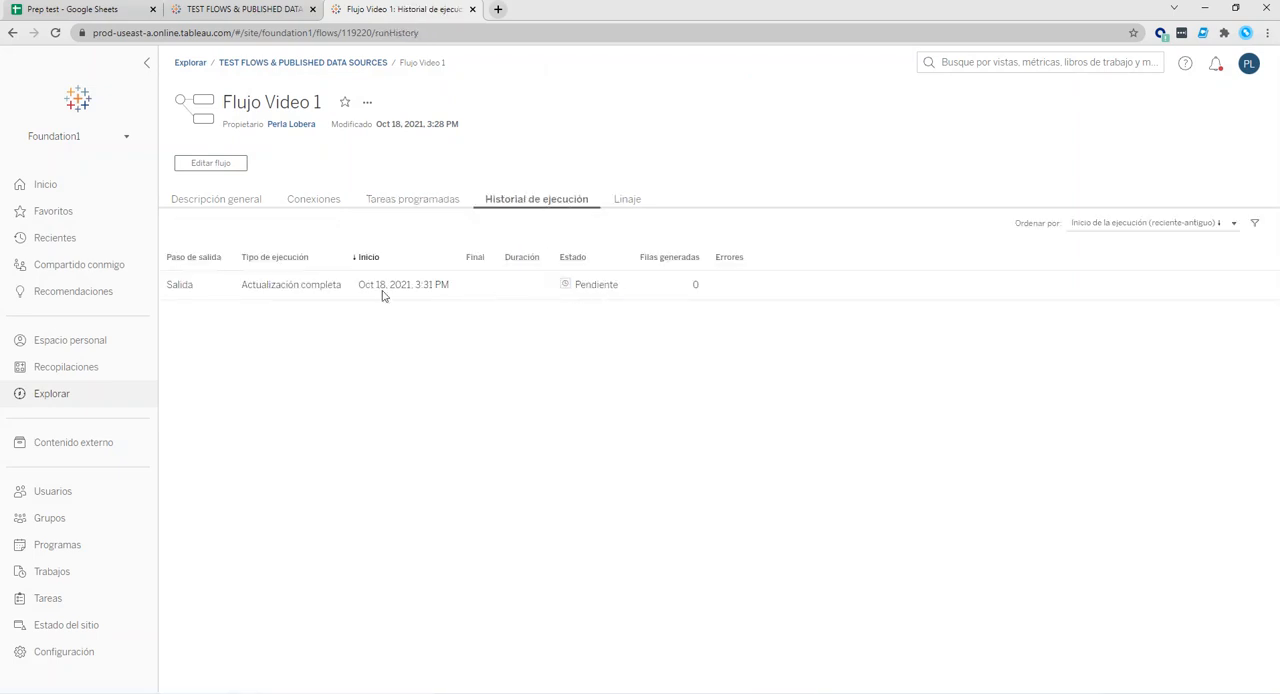
double_click(414, 285)
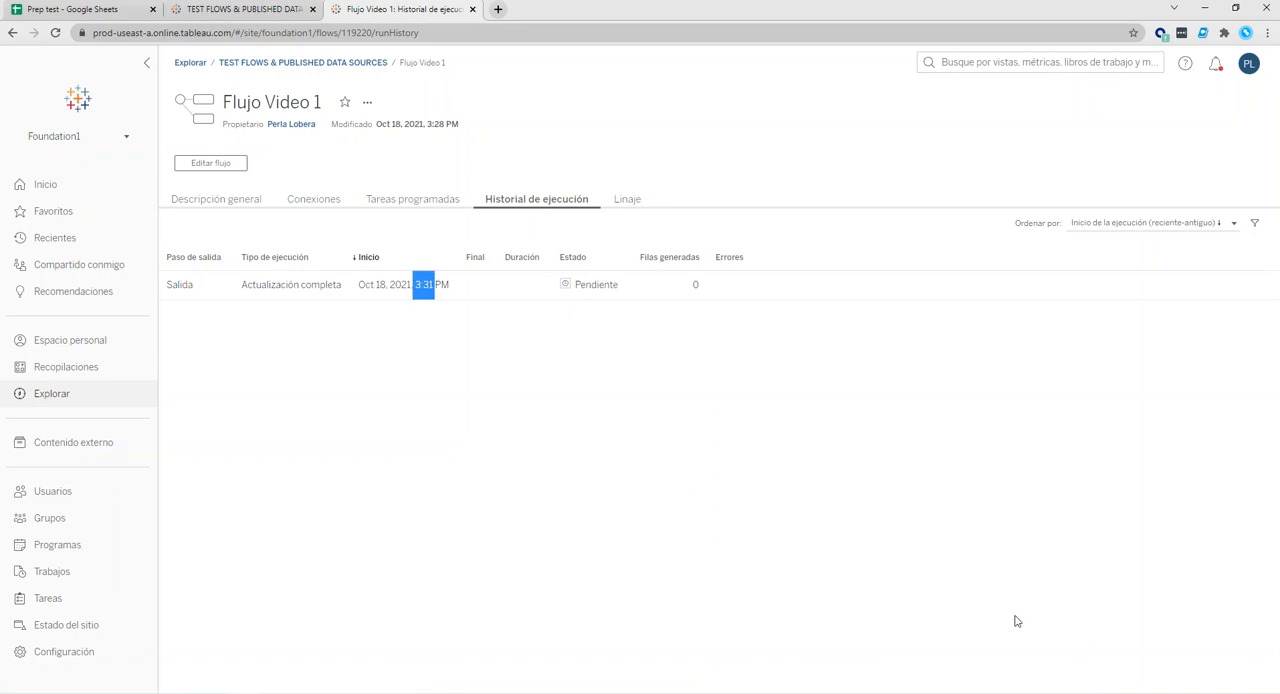
click(54, 34)
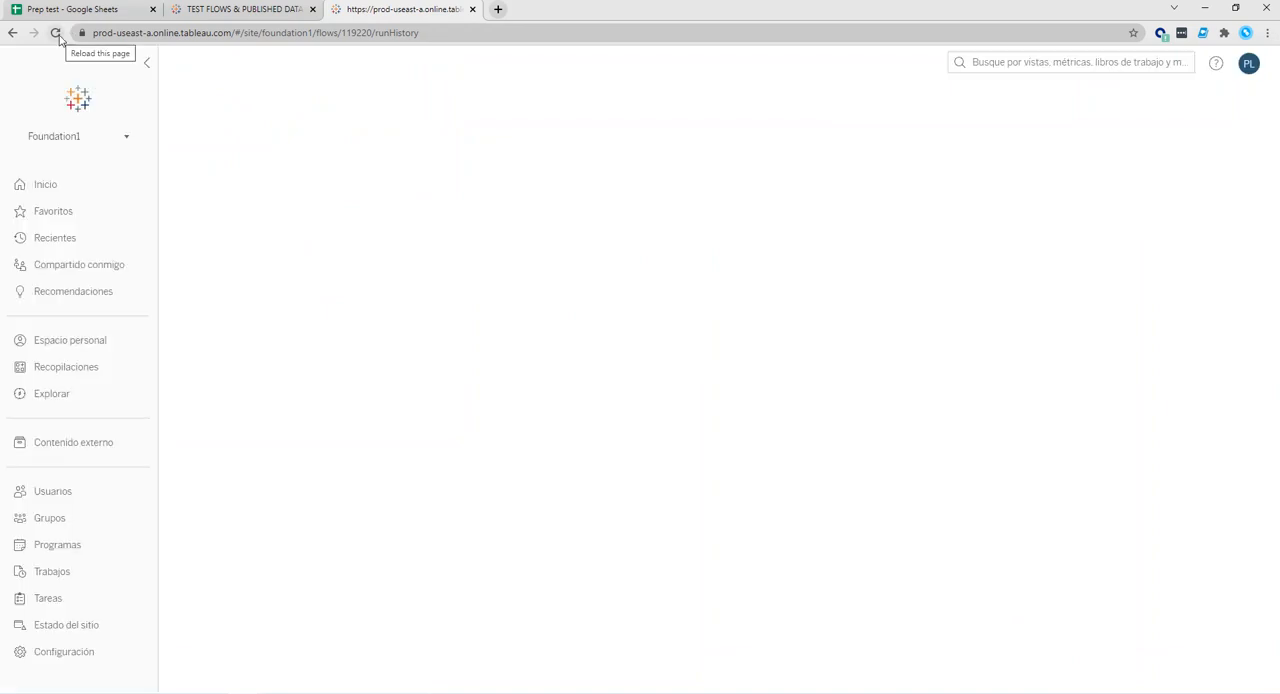
click(60, 40)
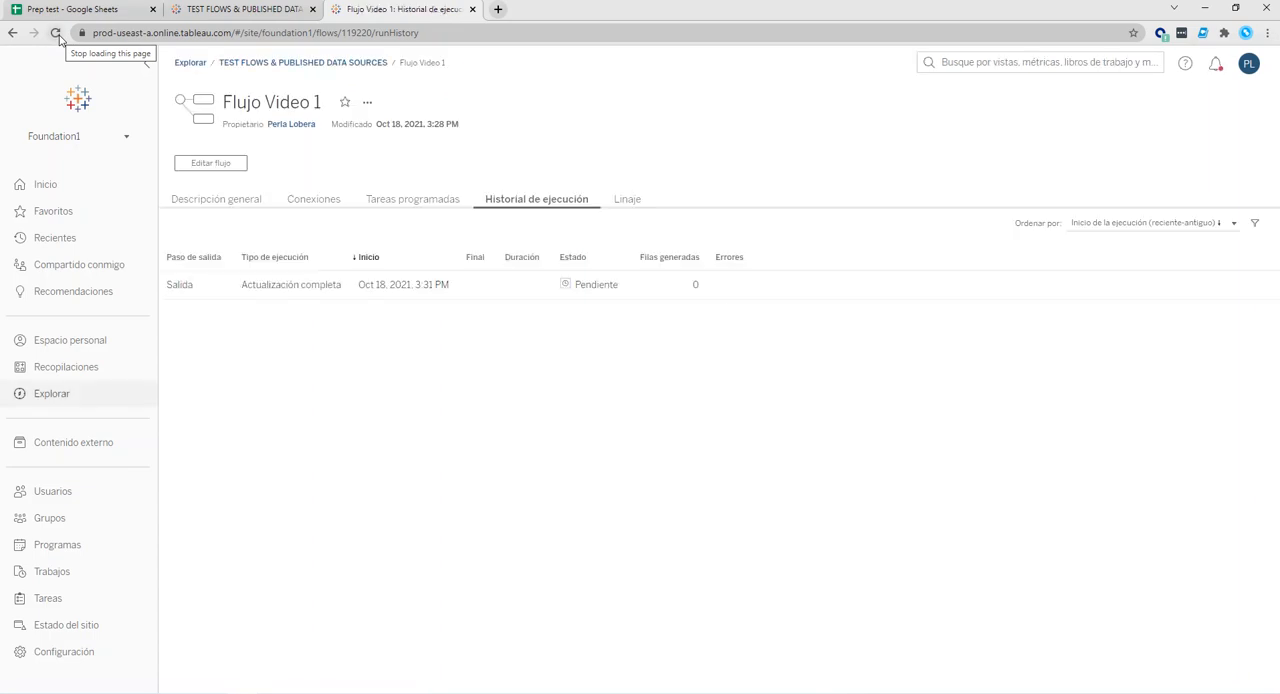
click(58, 38)
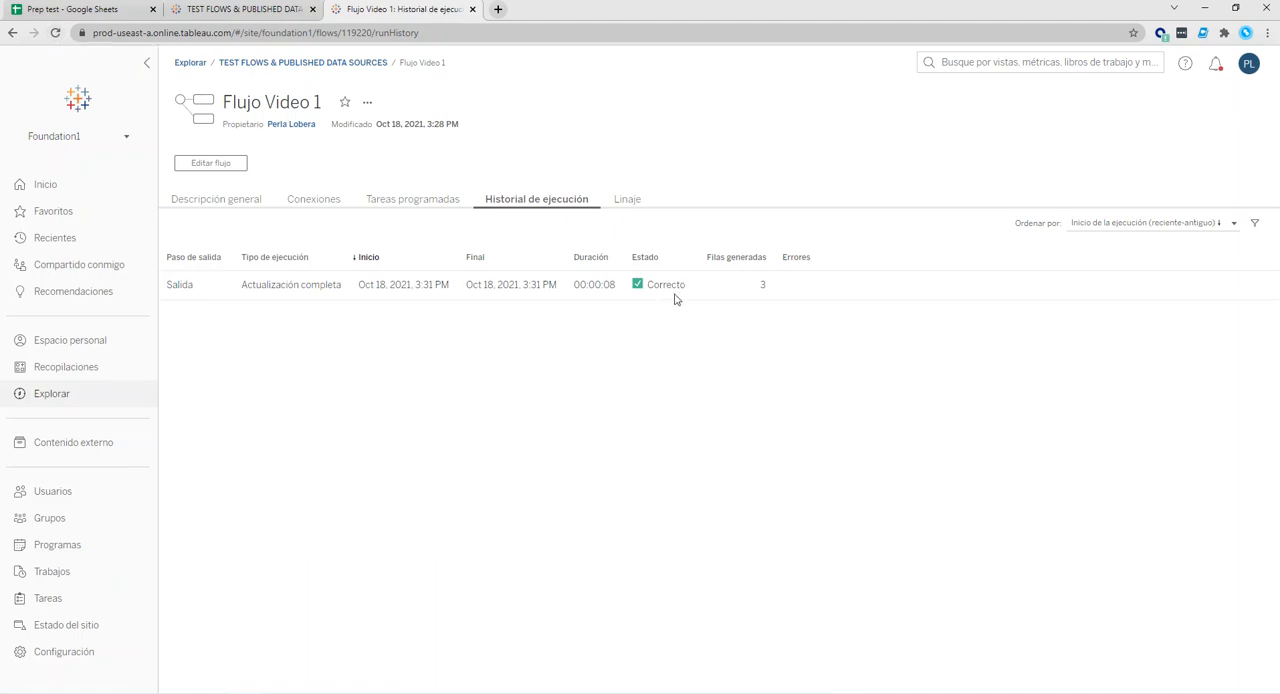
Compare the number of rows generated by the run with the source rows in the Prep test spreadsheet.
drag(757, 286, 779, 290)
click(70, 9)
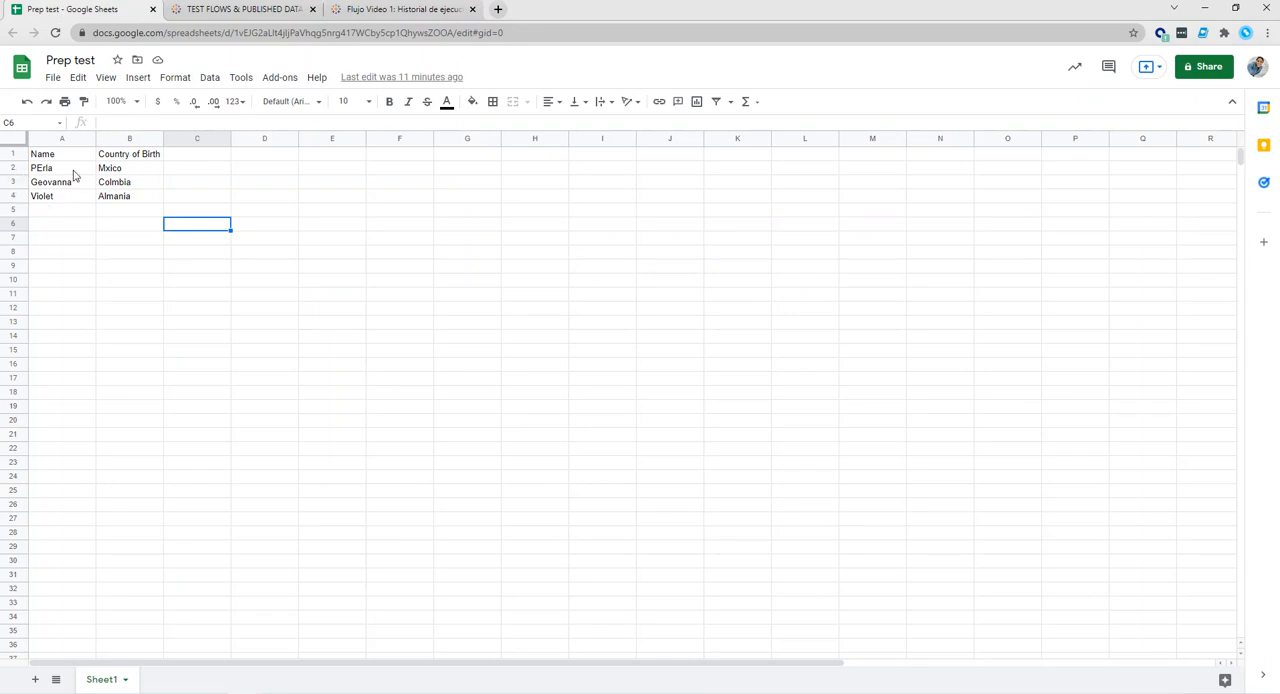
click(358, 9)
Switch to Tableau Desktop and filter the server data sources with the search term "video".
click(805, 352)
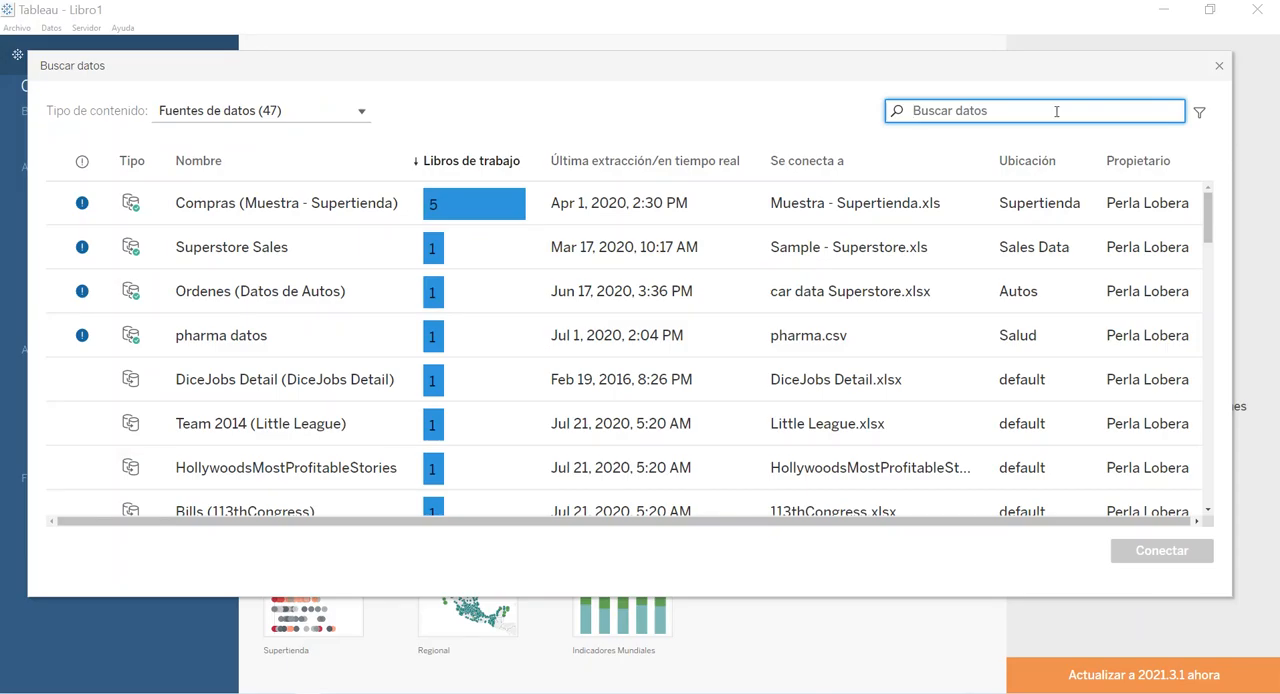
text(video)
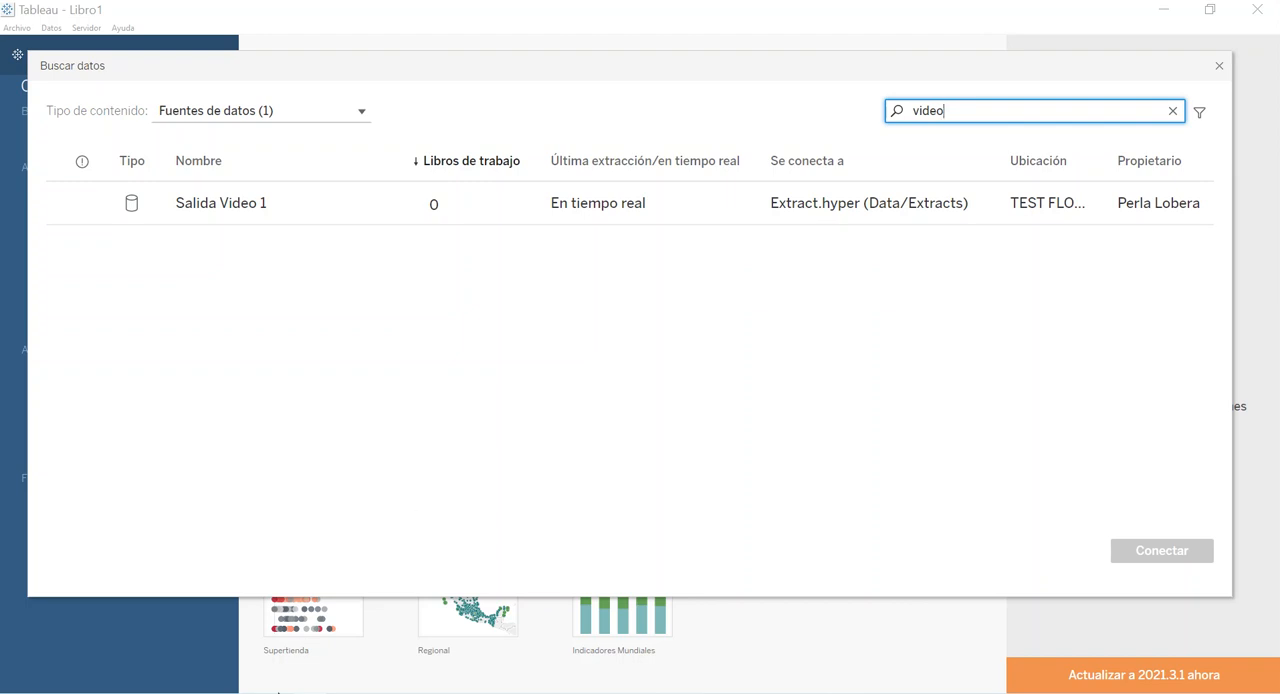
click(200, 665)
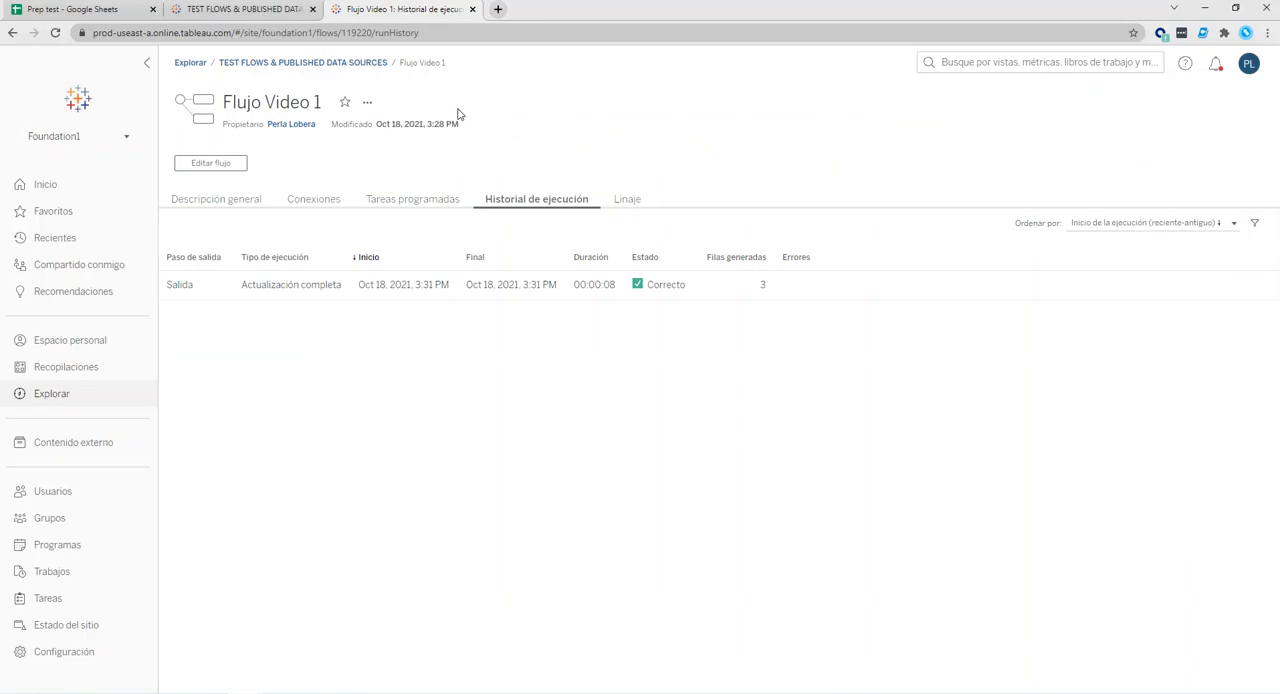
click(368, 103)
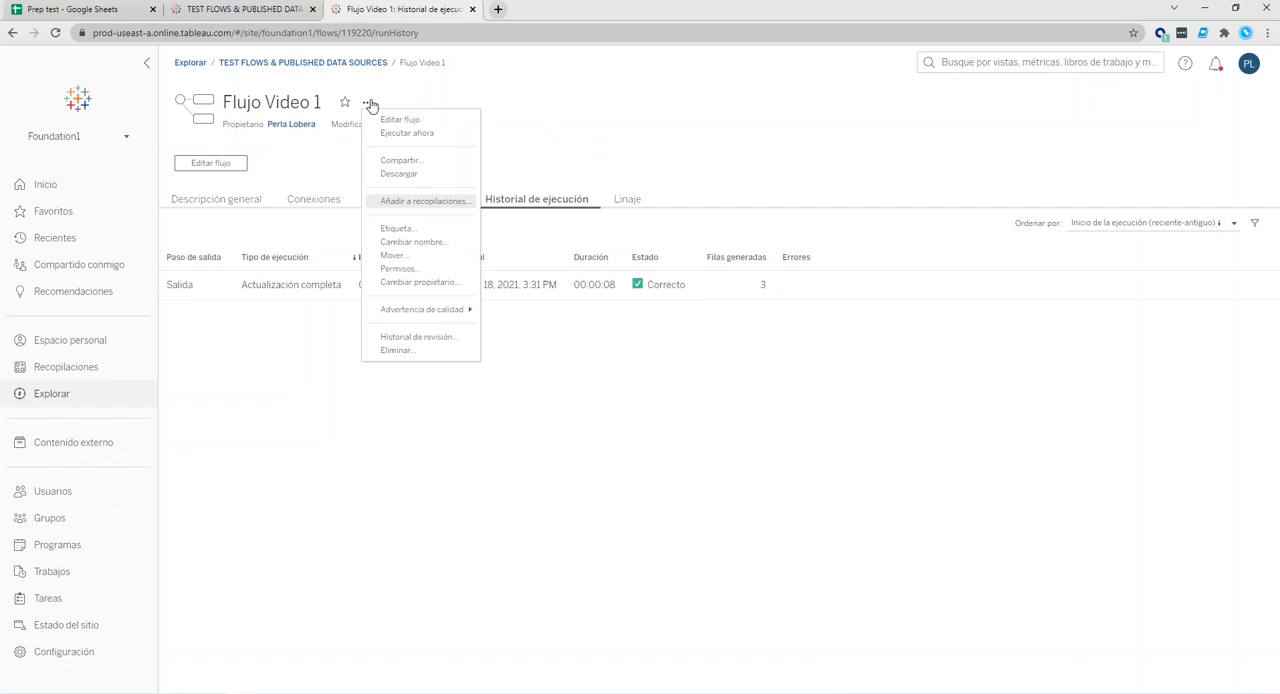
click(577, 122)
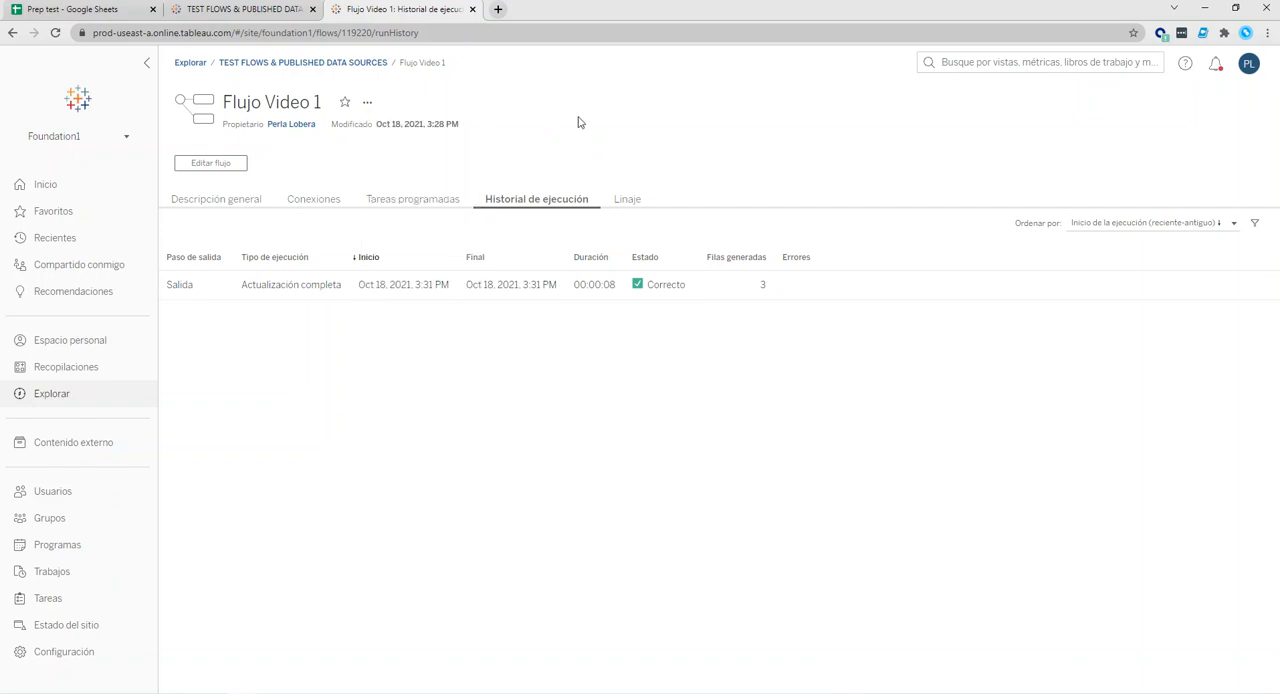
click(59, 8)
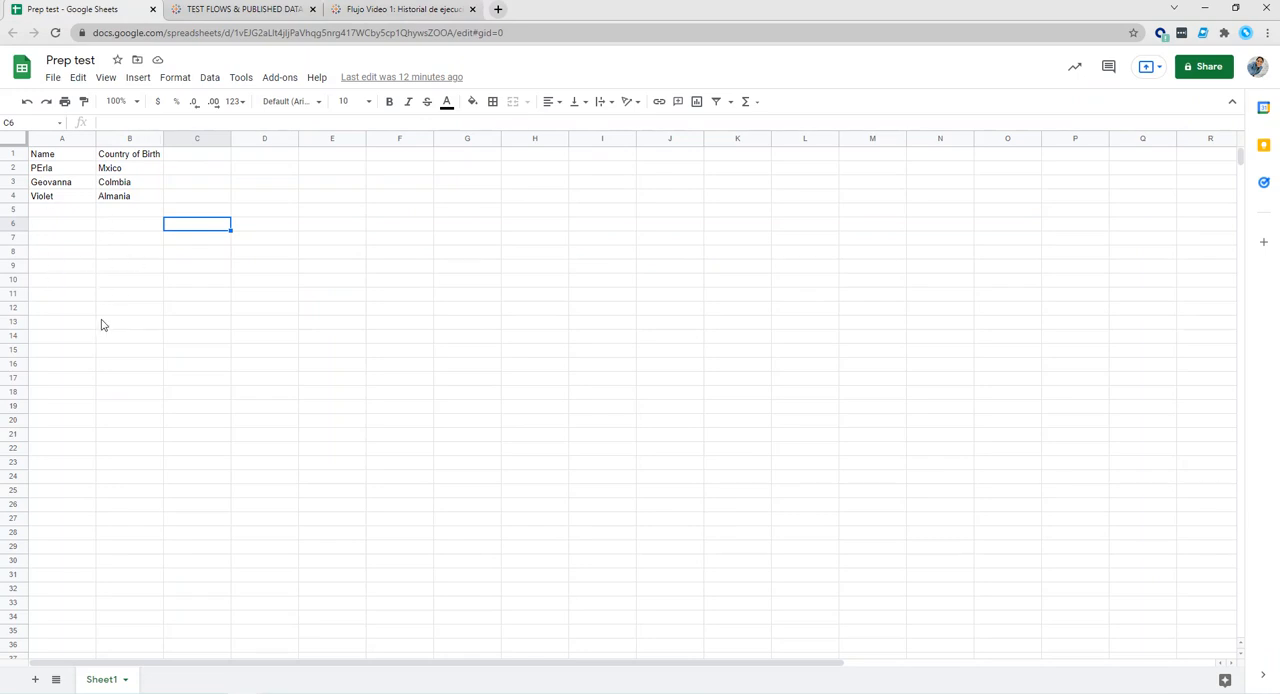
click(413, 12)
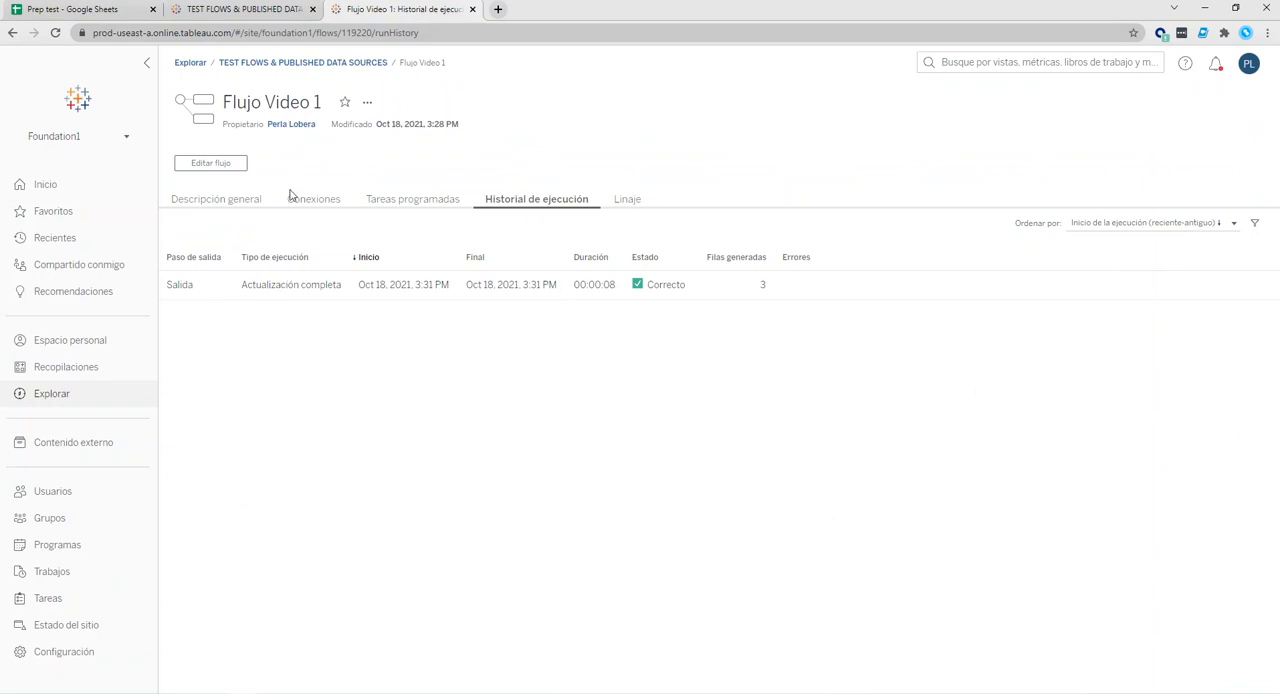
click(312, 692)
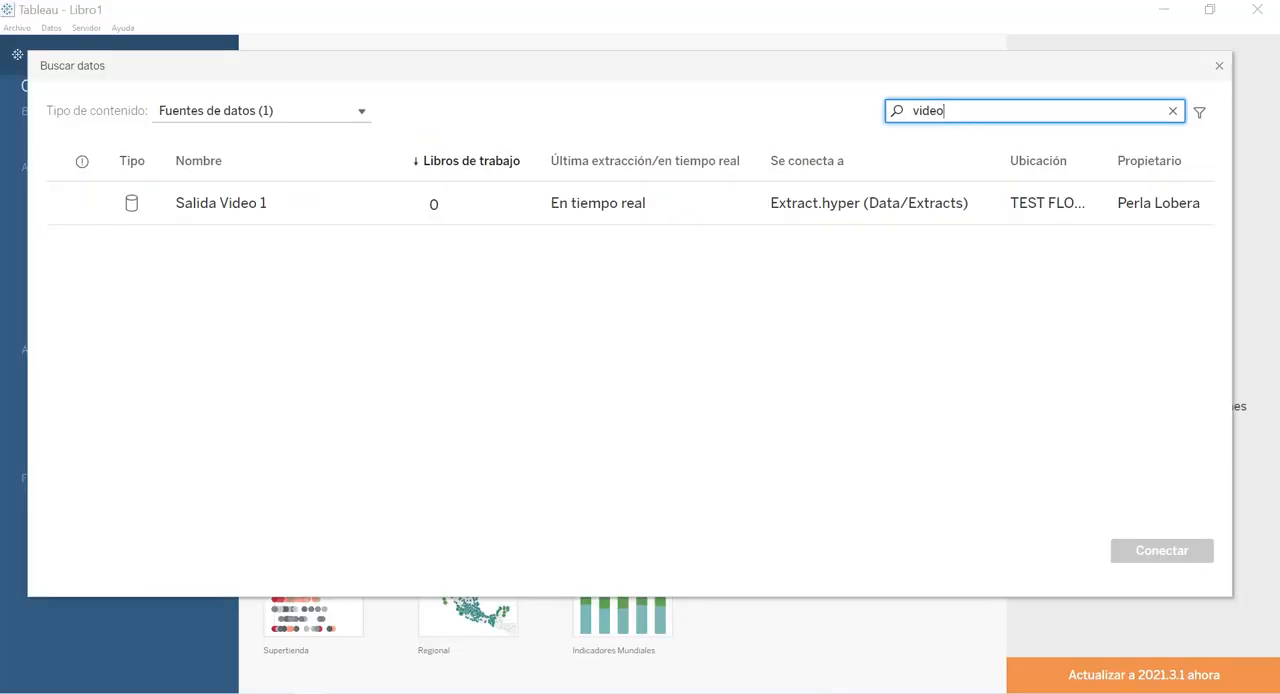
click(312, 692)
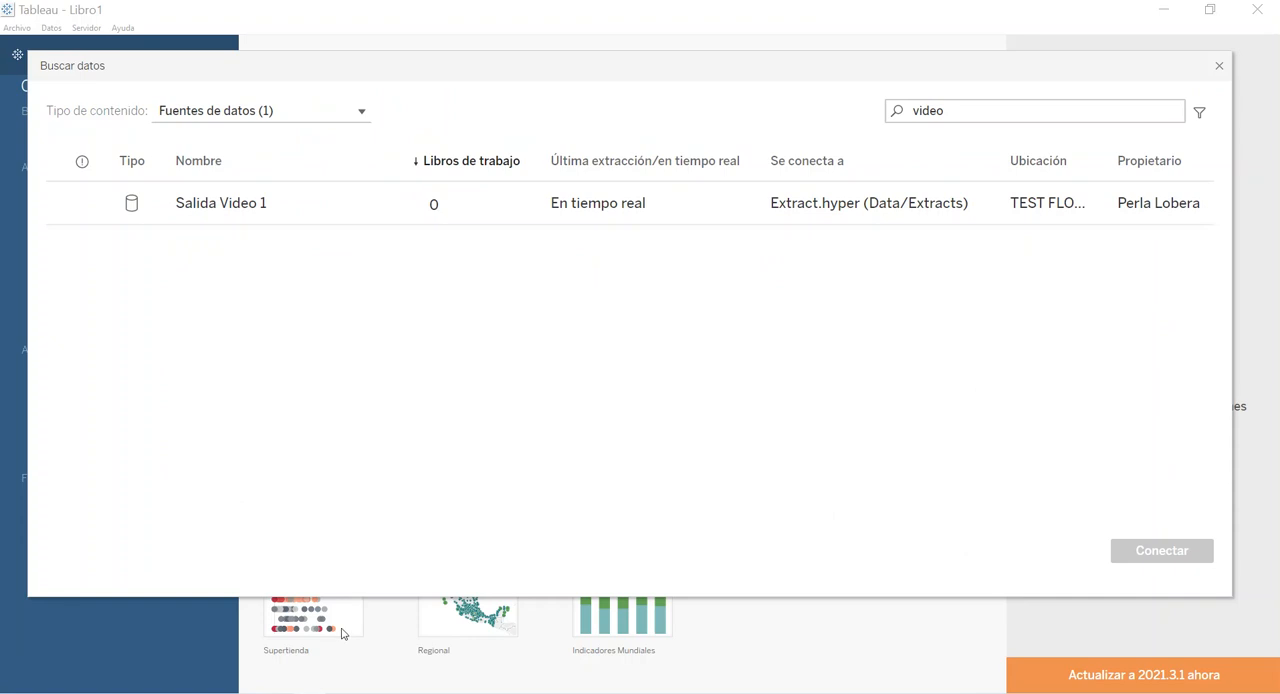
mouse_move(244, 692)
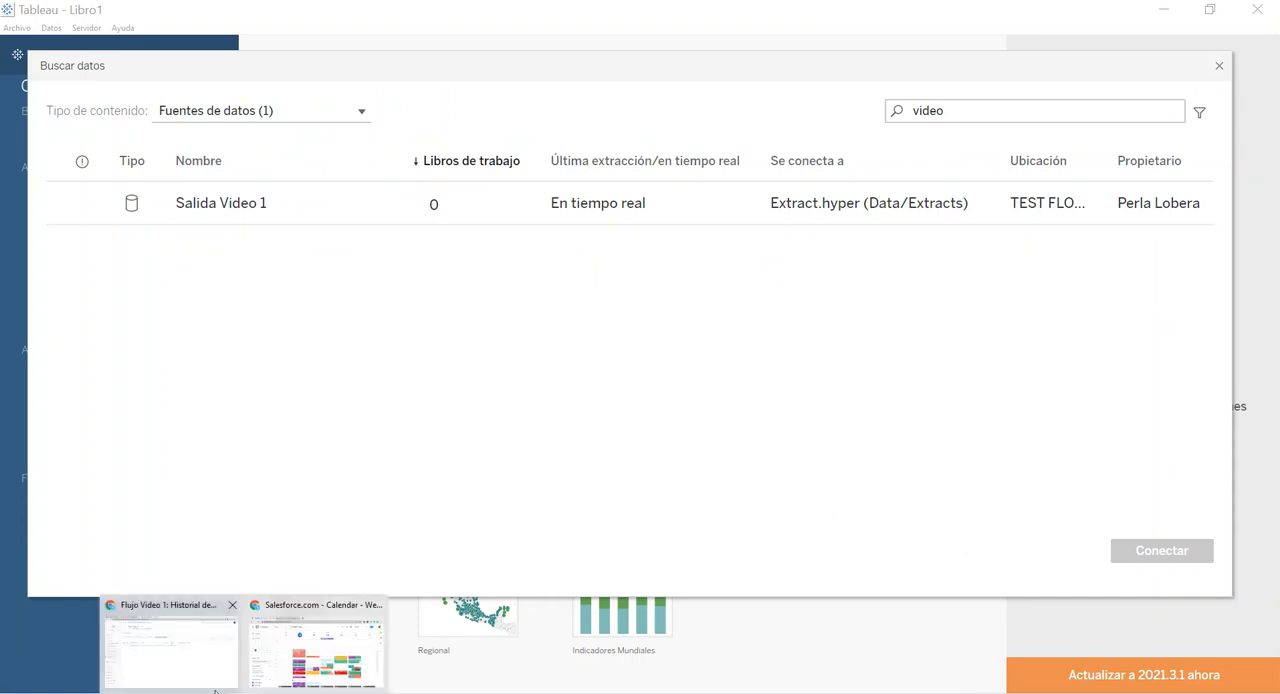
click(172, 640)
click(366, 102)
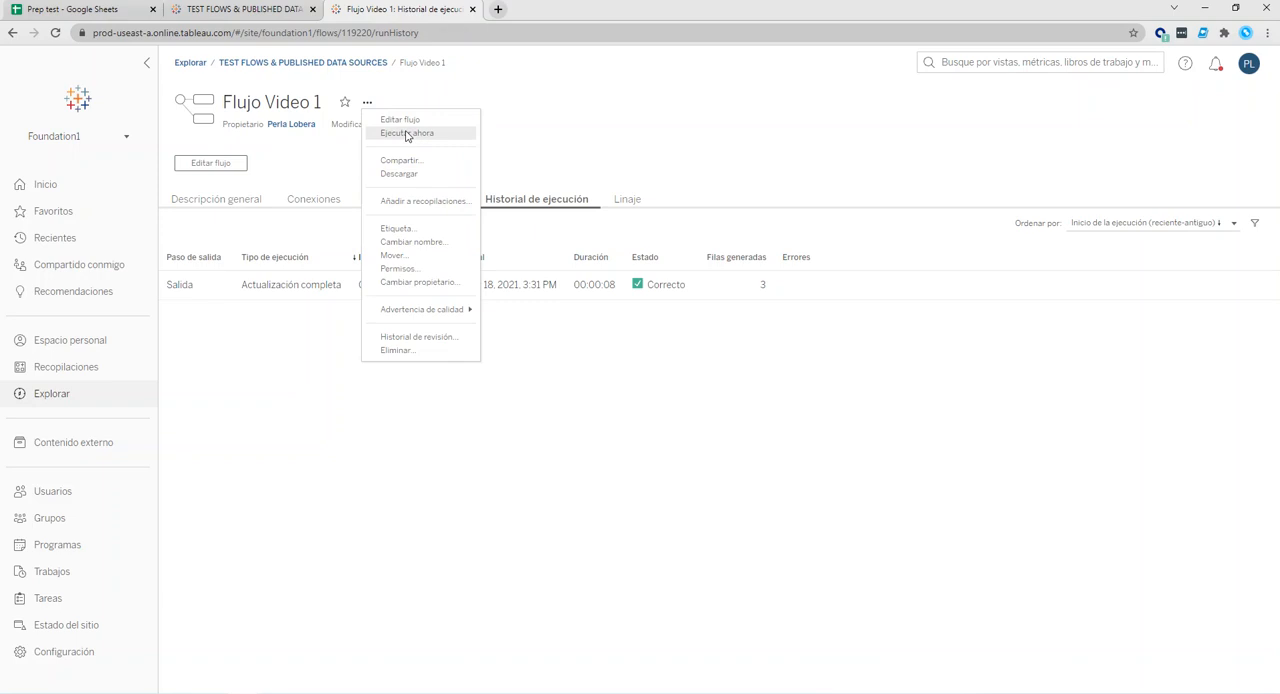
click(558, 412)
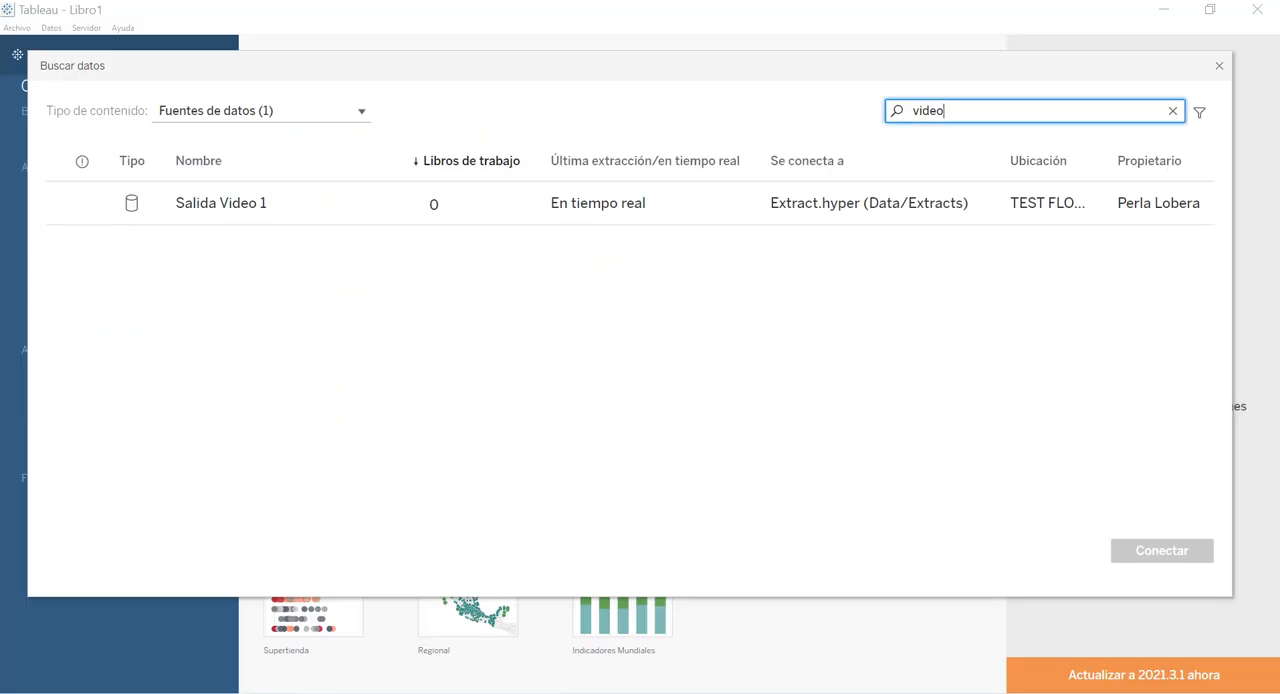
Connect the Tableau Desktop workbook to the published data source Salida Video 1.
click(227, 209)
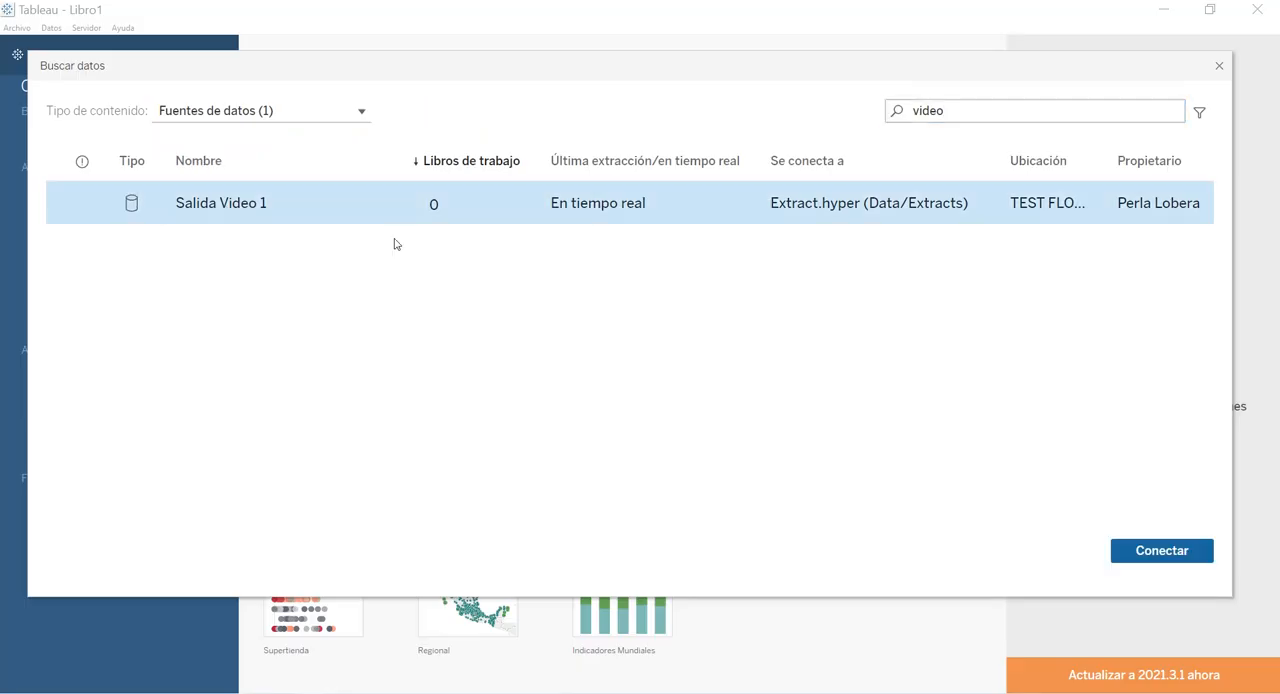
click(1144, 556)
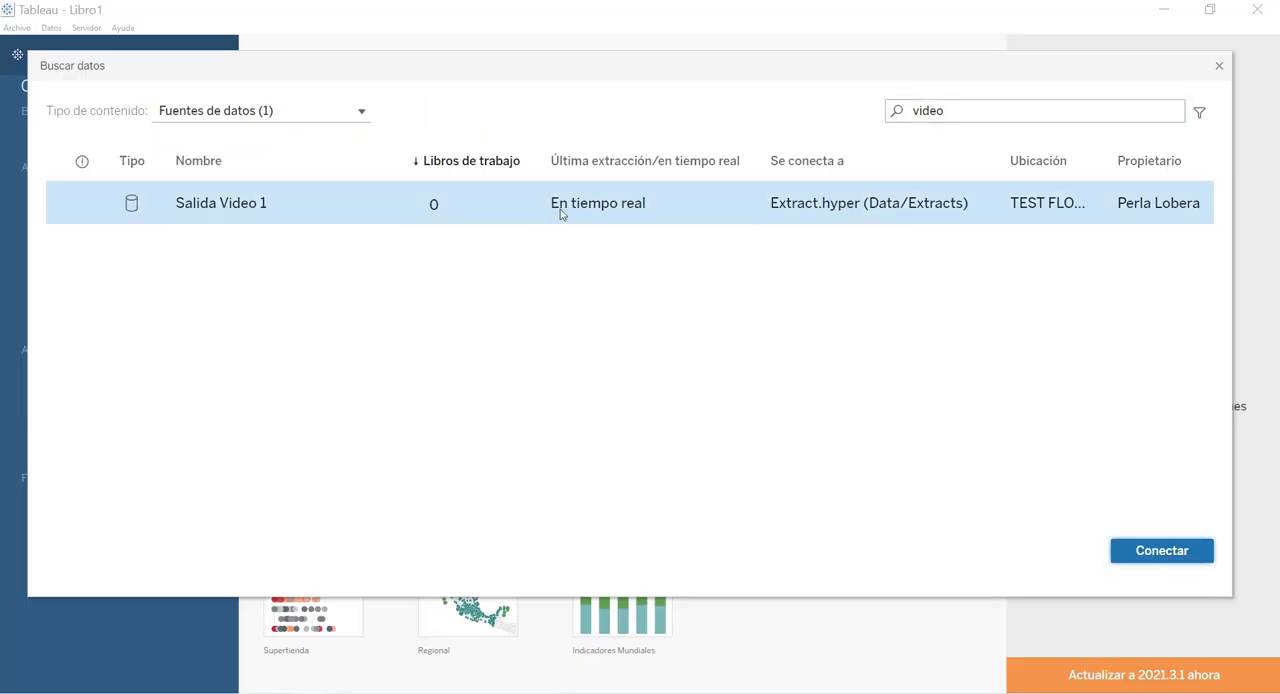
double_click(636, 188)
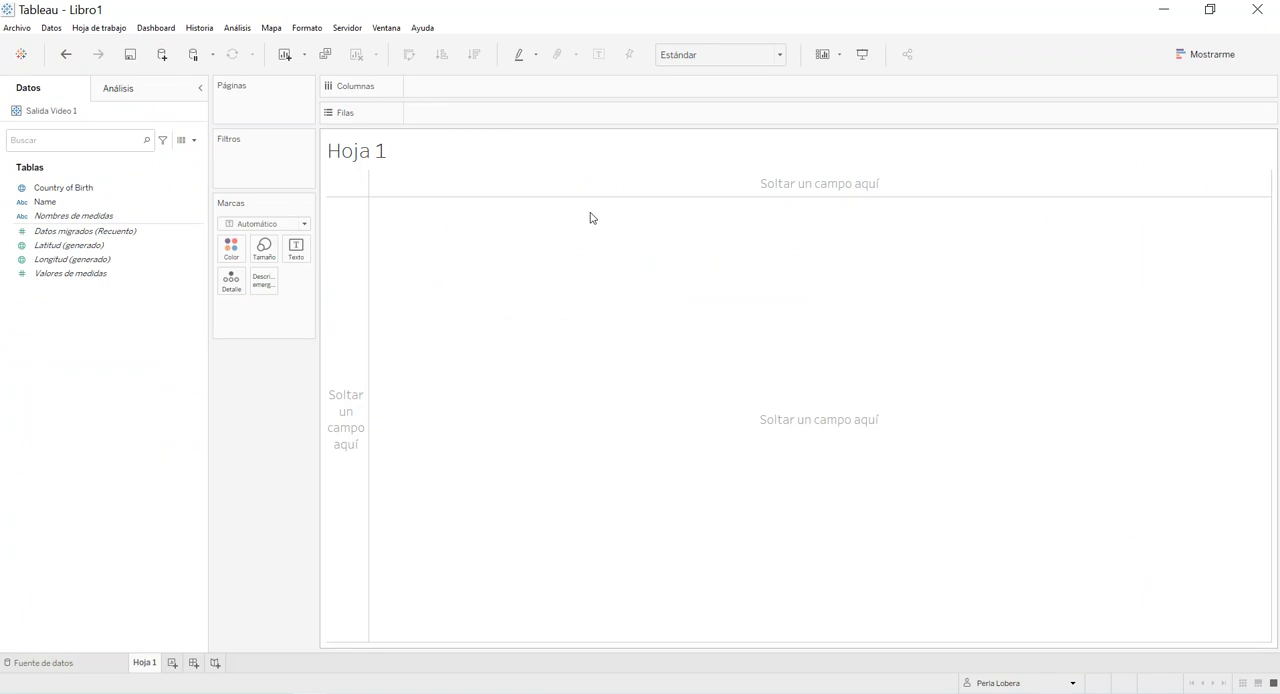
Add the Name and Country of Birth fields as rows in the Hoja 1 view.
double_click(60, 204)
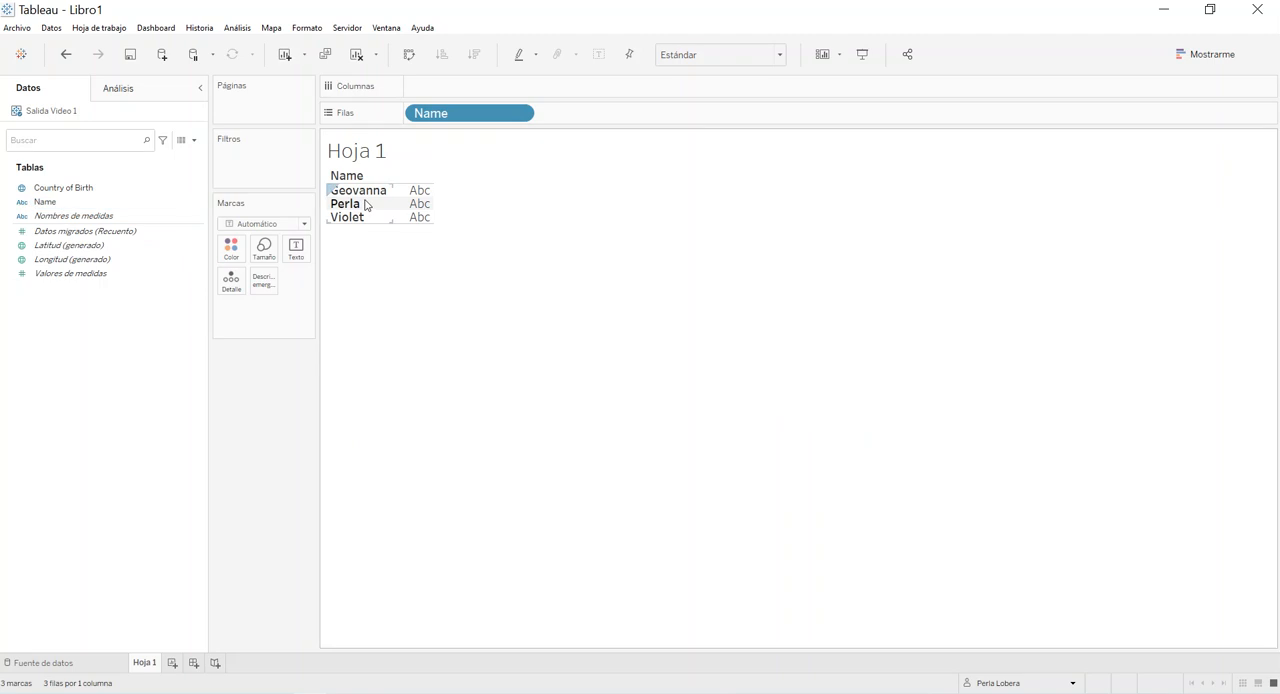
double_click(92, 189)
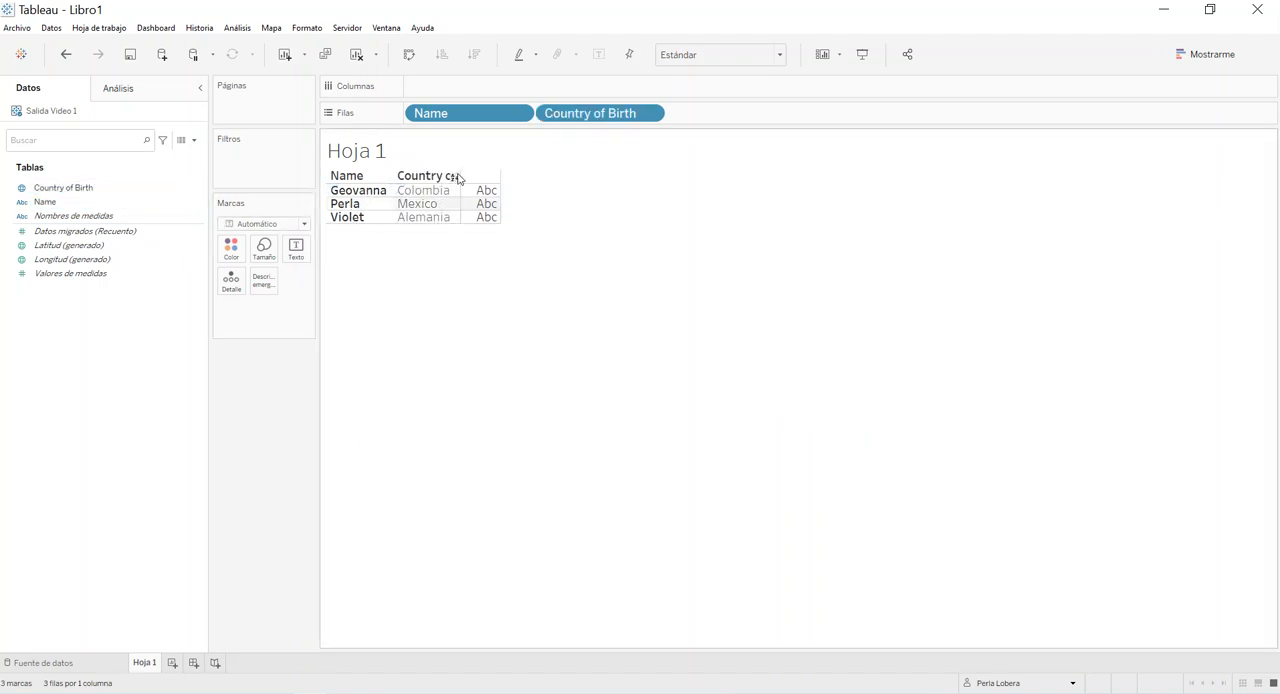
Widen the Country of Birth column in the Hoja 1 view so its full header fits.
drag(459, 190, 538, 193)
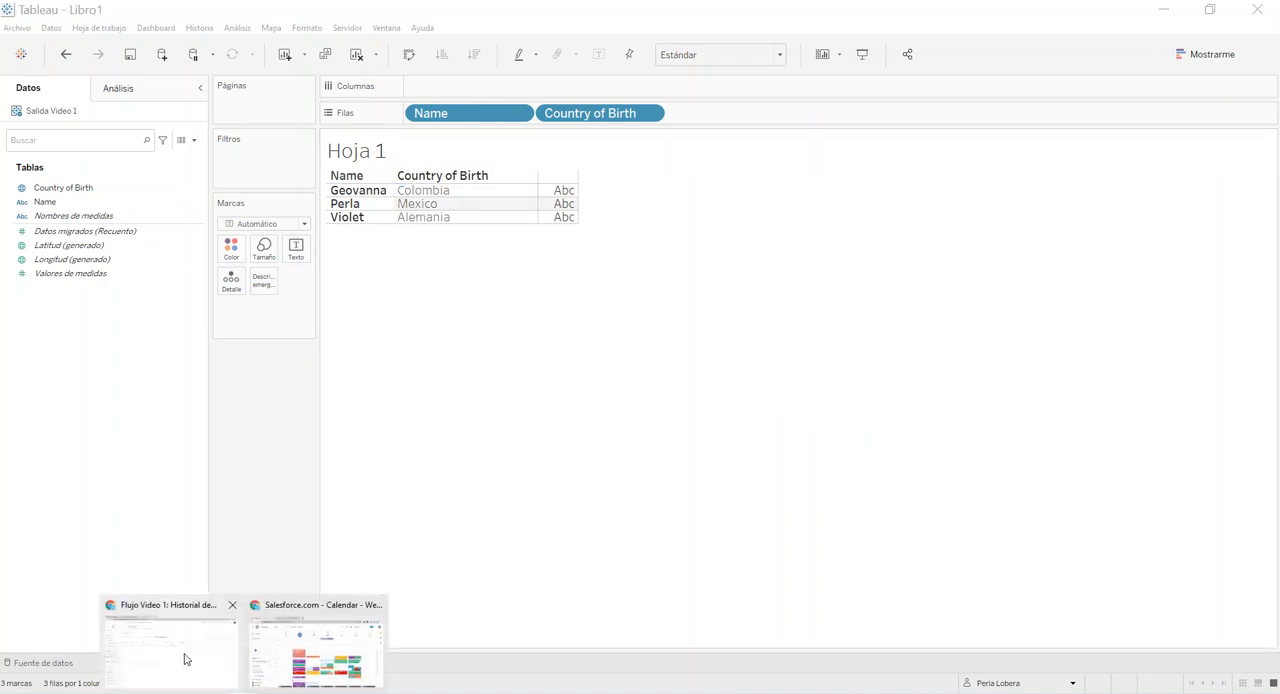
Switch to the Prep test spreadsheet in the browser and fill row 5 with a new name and the country Almania.
click(186, 657)
click(82, 9)
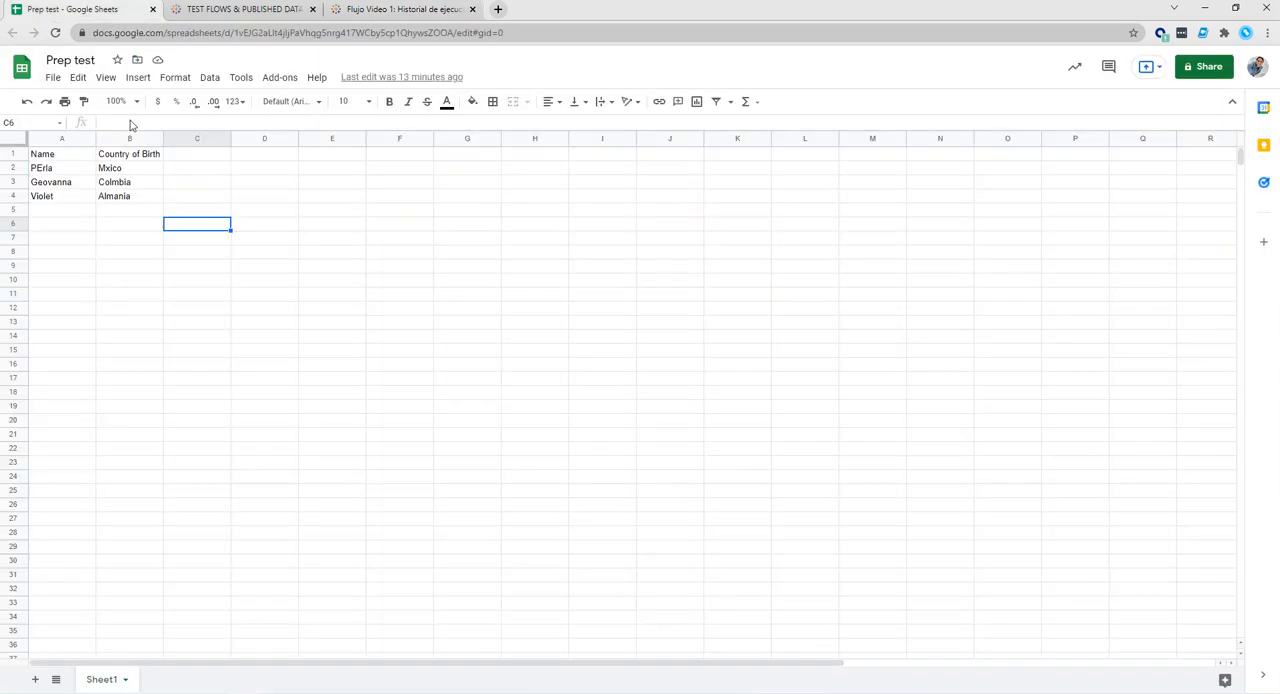
click(45, 212)
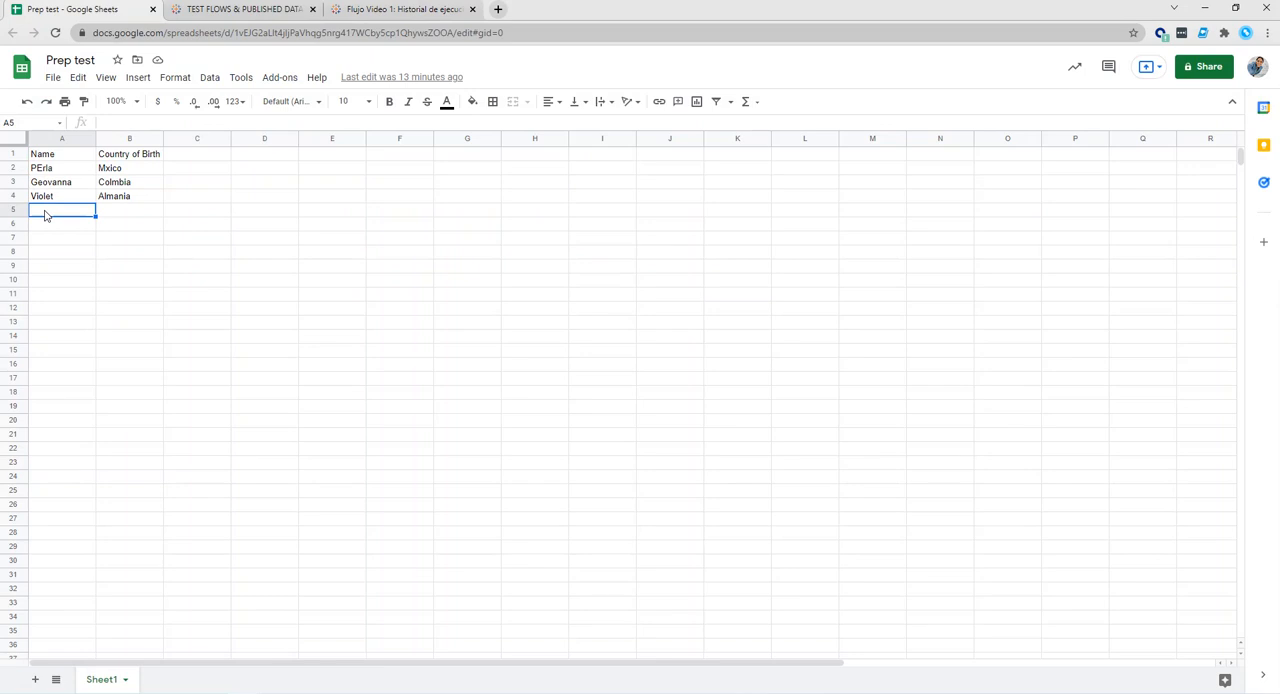
text(Penny)
key(Tab)
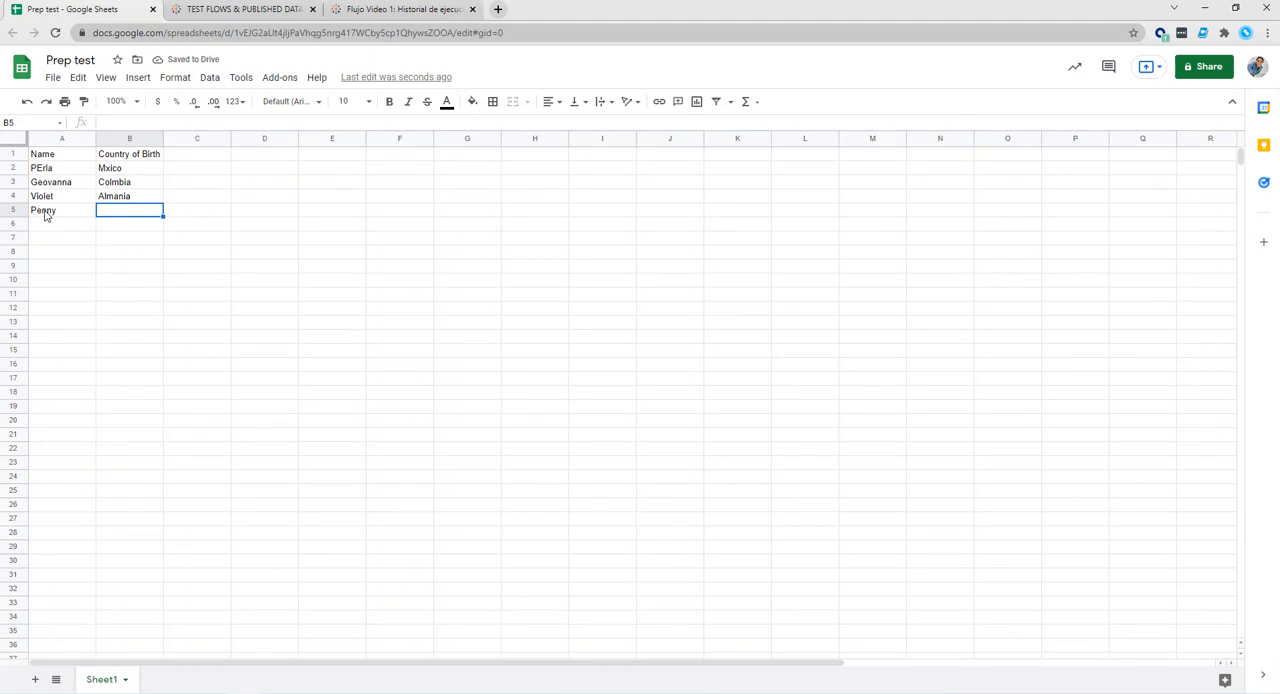
text(A)
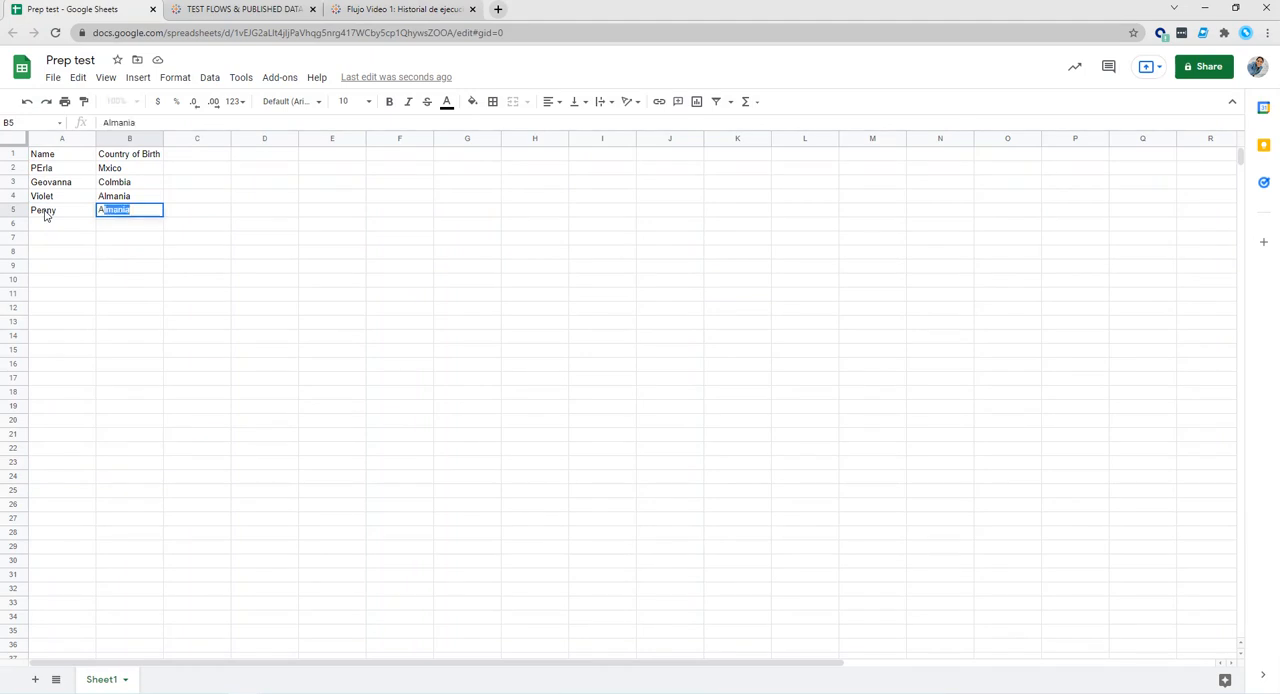
text(lemania)
key(BackSpace)
key(BackSpace)
key(BackSpace)
key(BackSpace)
key(BackSpace)
key(BackSpace)
text(m)
click(46, 228)
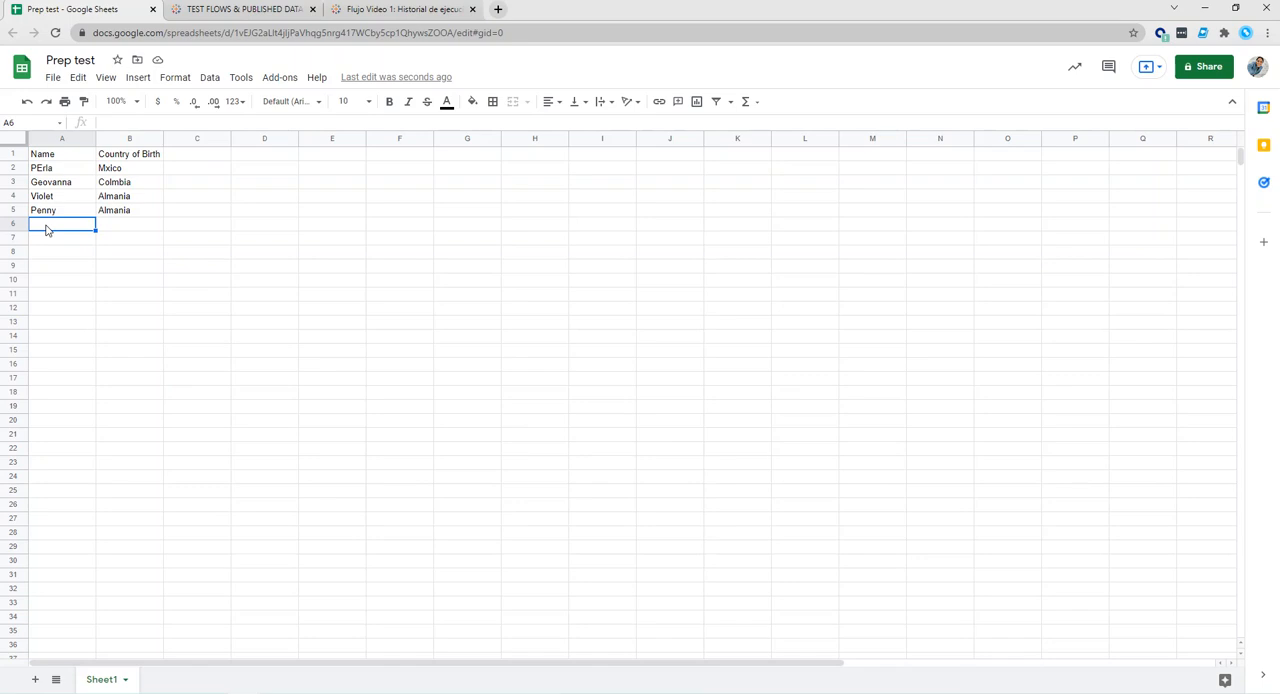
Fill row 6 of the spreadsheet with another name and the country of birth Almania.
text(Nugget)
key(Tab)
text(Al)
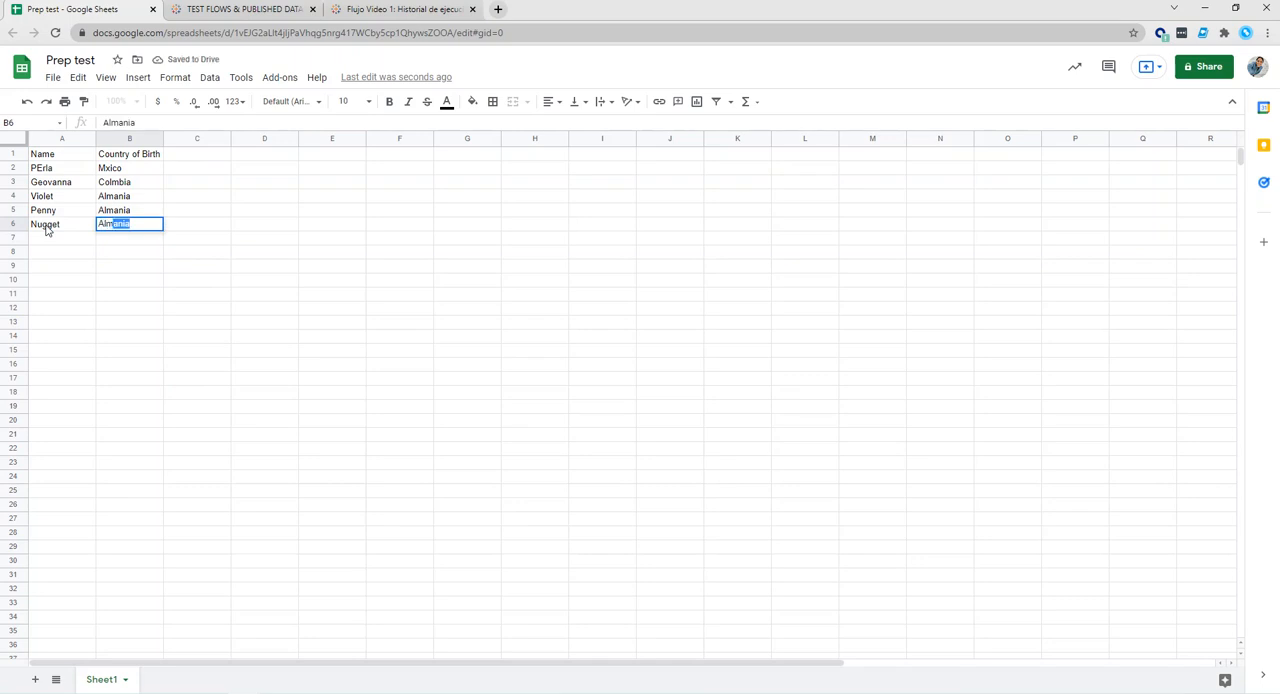
key(Tab)
Fill row 7 of the spreadsheet with another name and the country of birth Mxico.
click(53, 240)
text(Blue)
key(Tab)
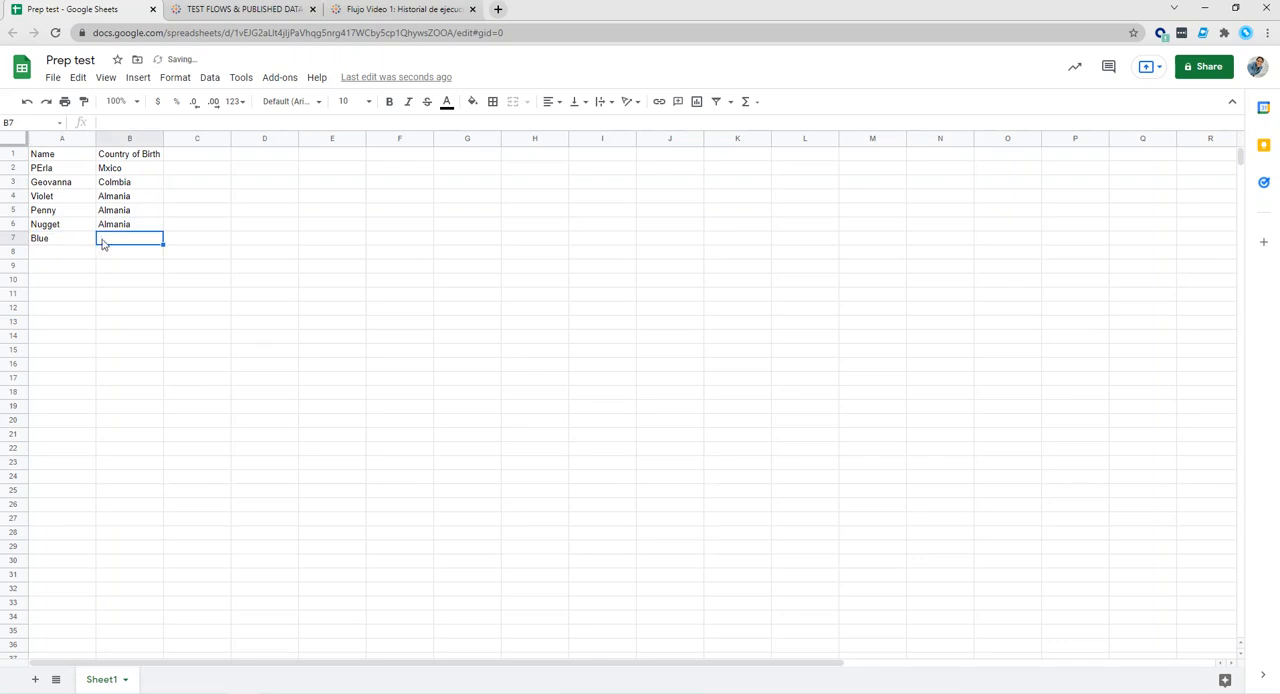
text(Mxico)
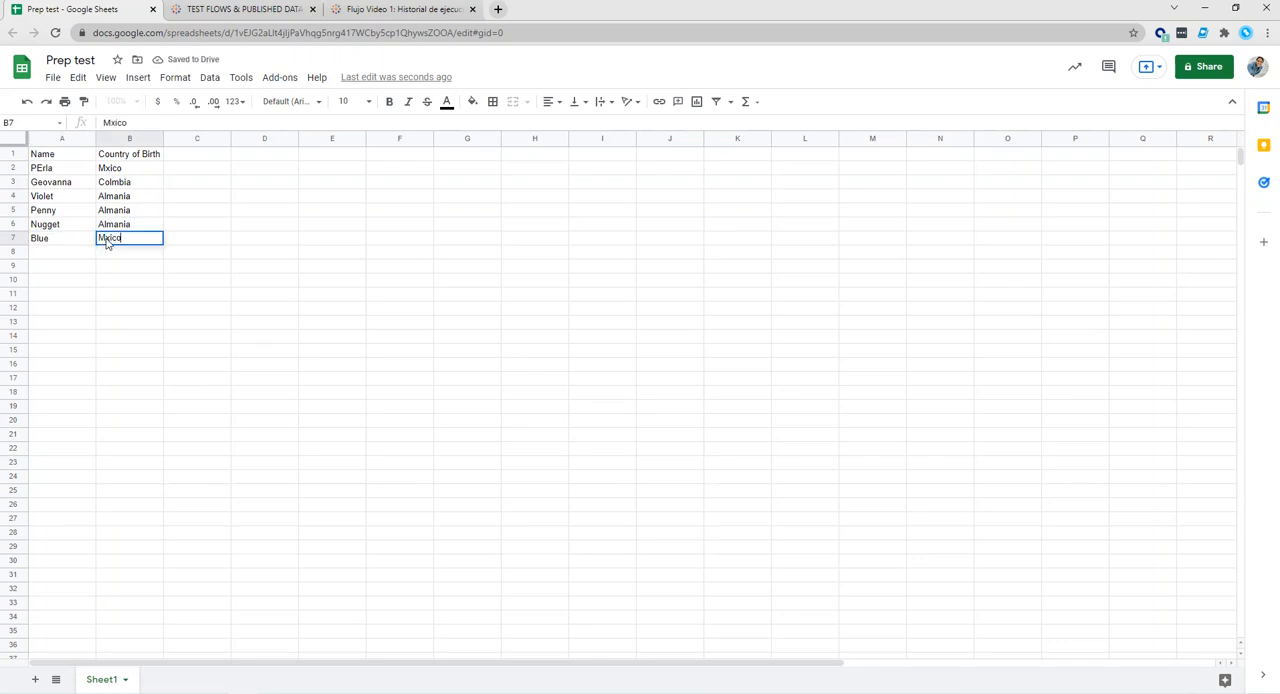
click(103, 282)
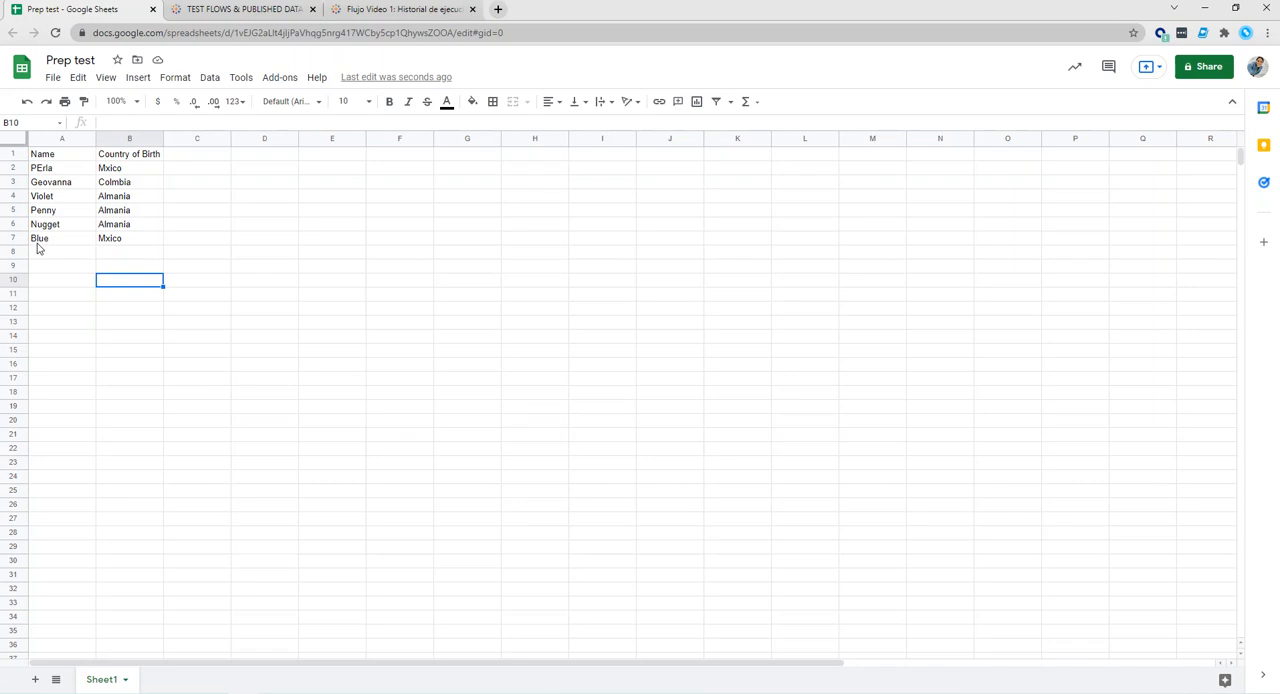
Switch to Tableau Desktop and create a second worksheet with the Name field as rows.
click(400, 692)
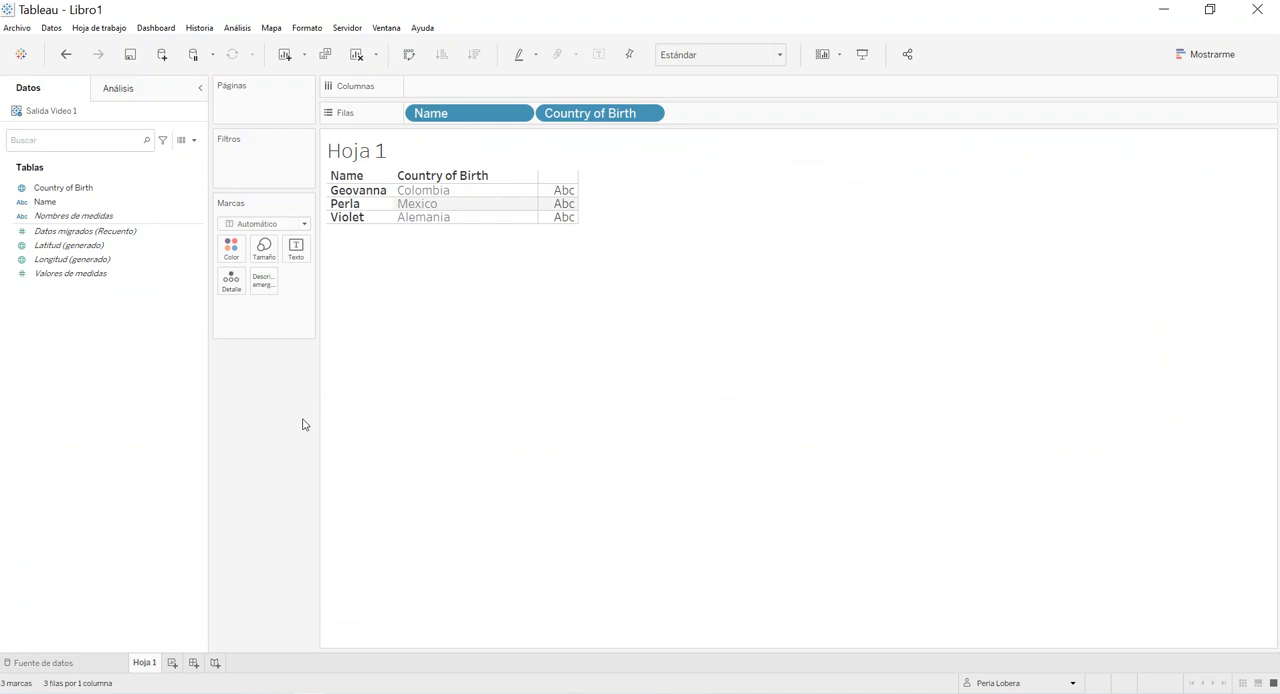
click(172, 662)
double_click(50, 202)
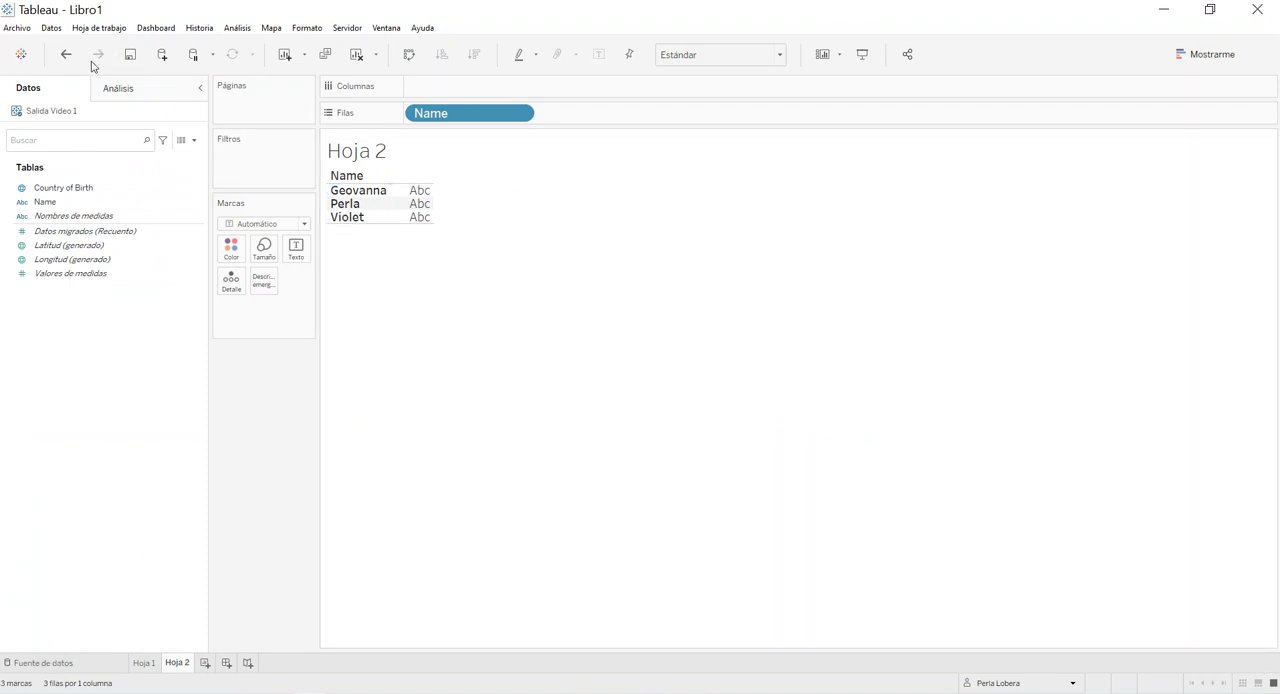
Refresh the Salida Video 1 data source twice.
right_click(61, 115)
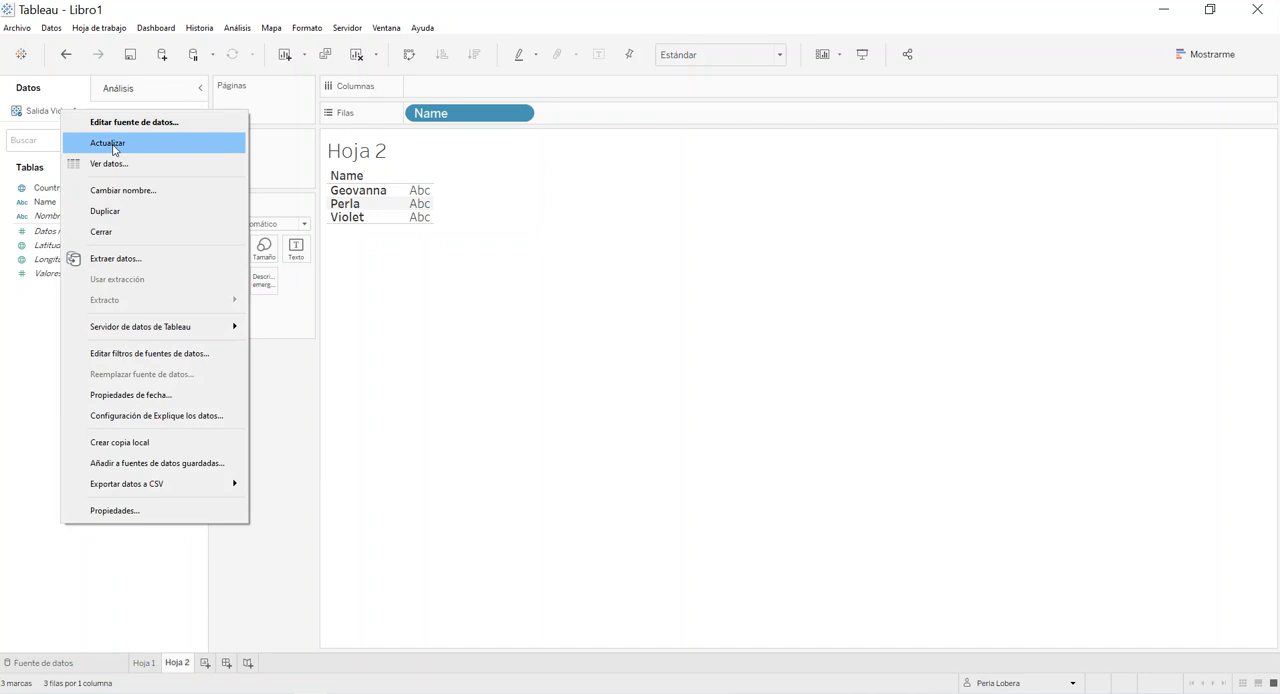
click(110, 144)
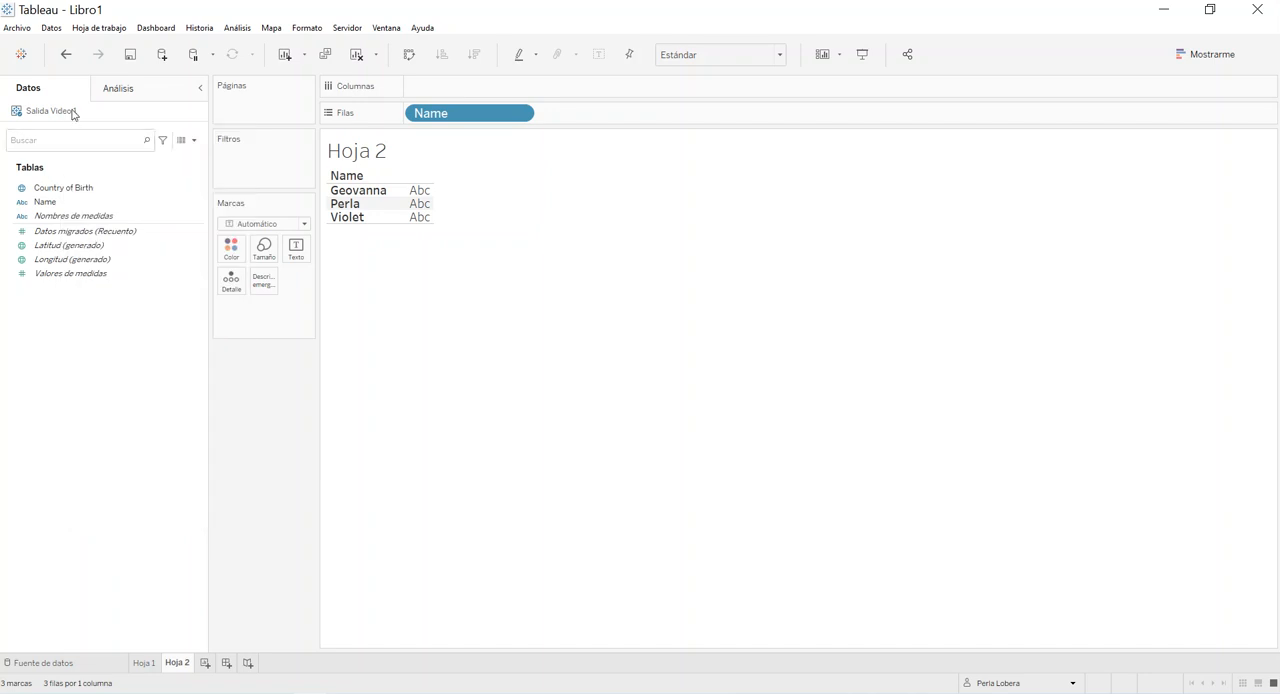
right_click(74, 114)
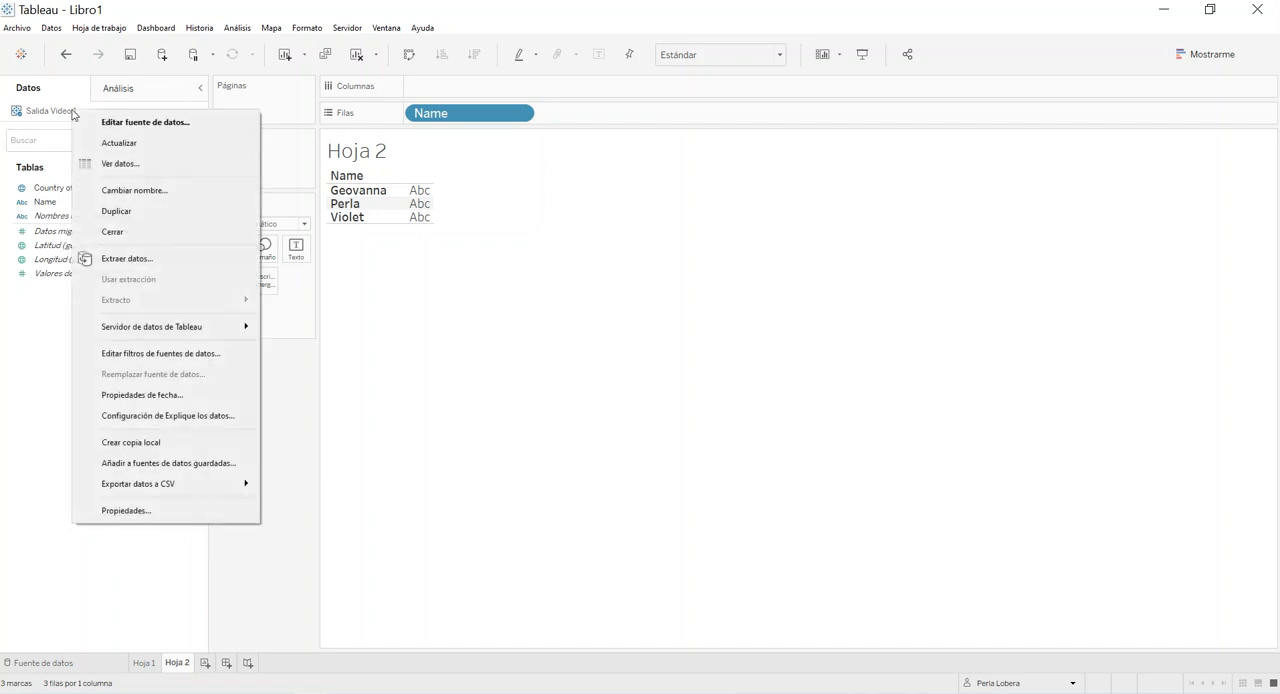
click(109, 145)
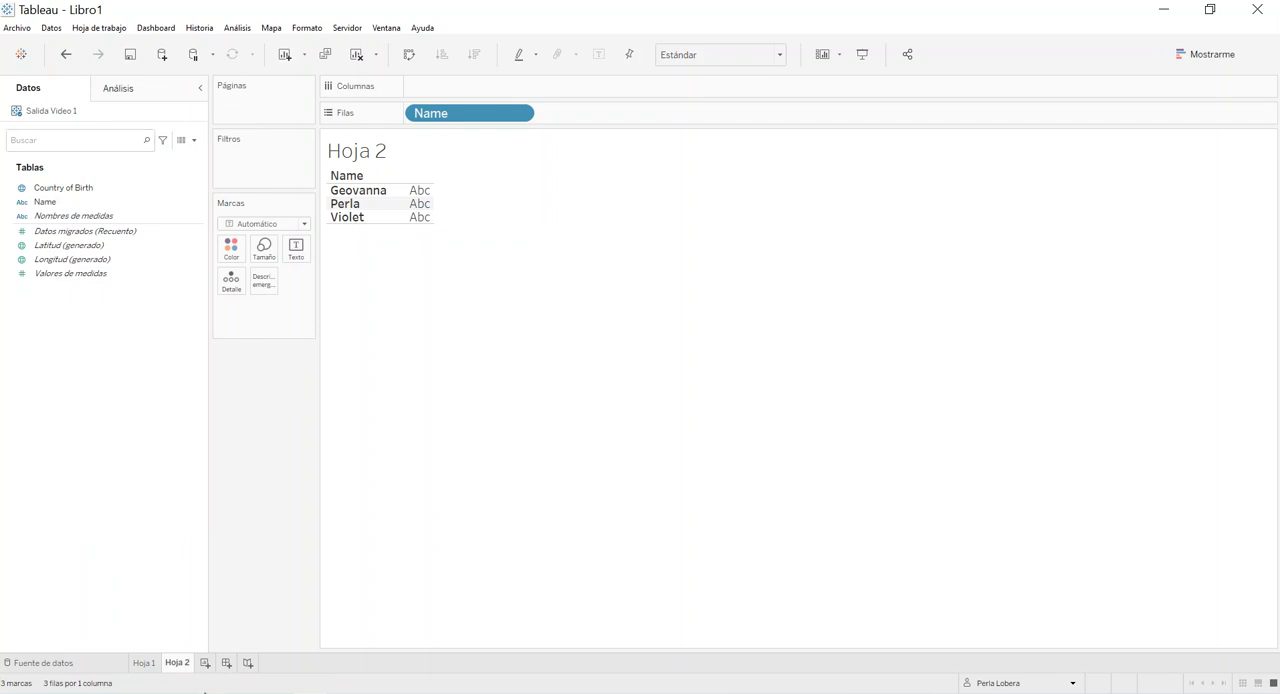
Create a third worksheet with the Name field as rows.
click(205, 663)
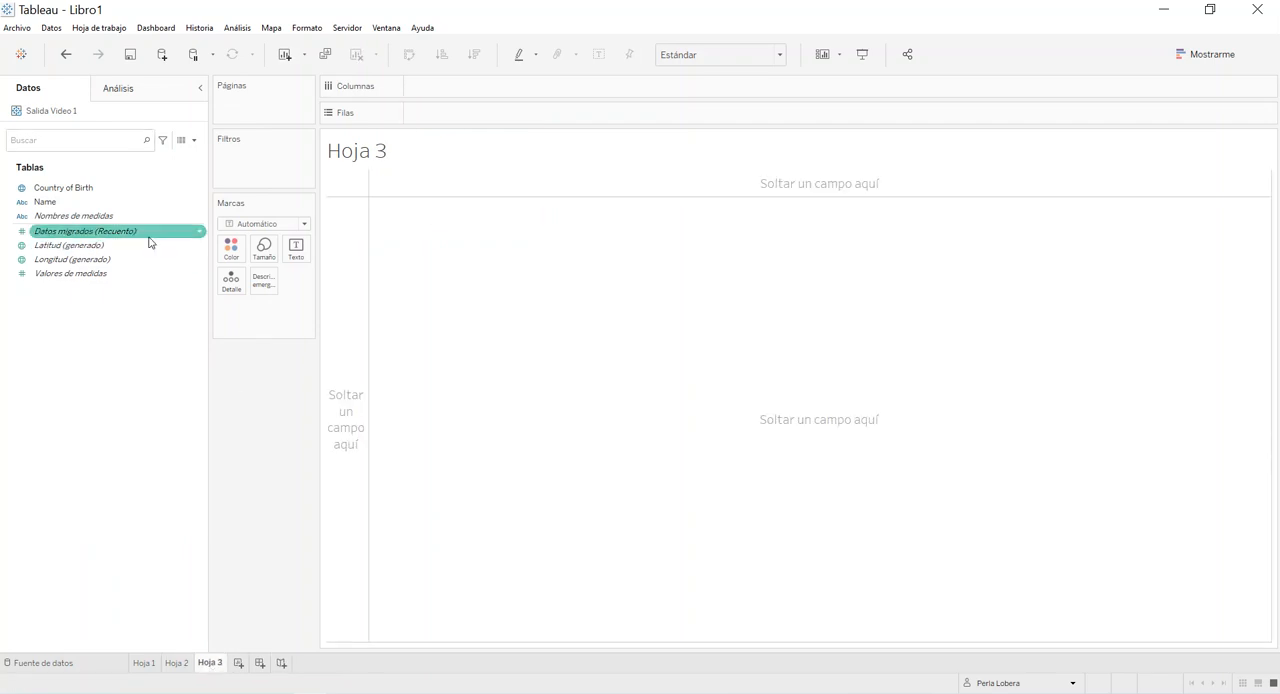
double_click(103, 202)
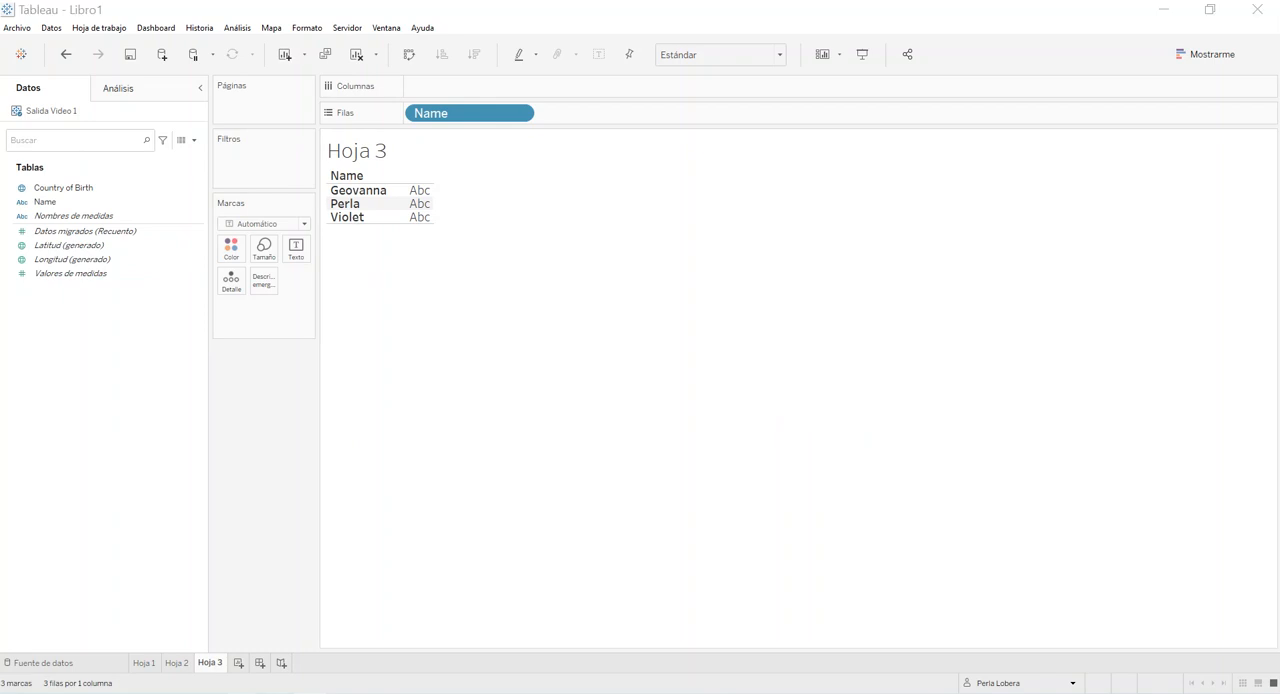
Switch to the Flujo Video 1 page on Tableau Online and run the flow immediately.
click(205, 650)
click(418, 8)
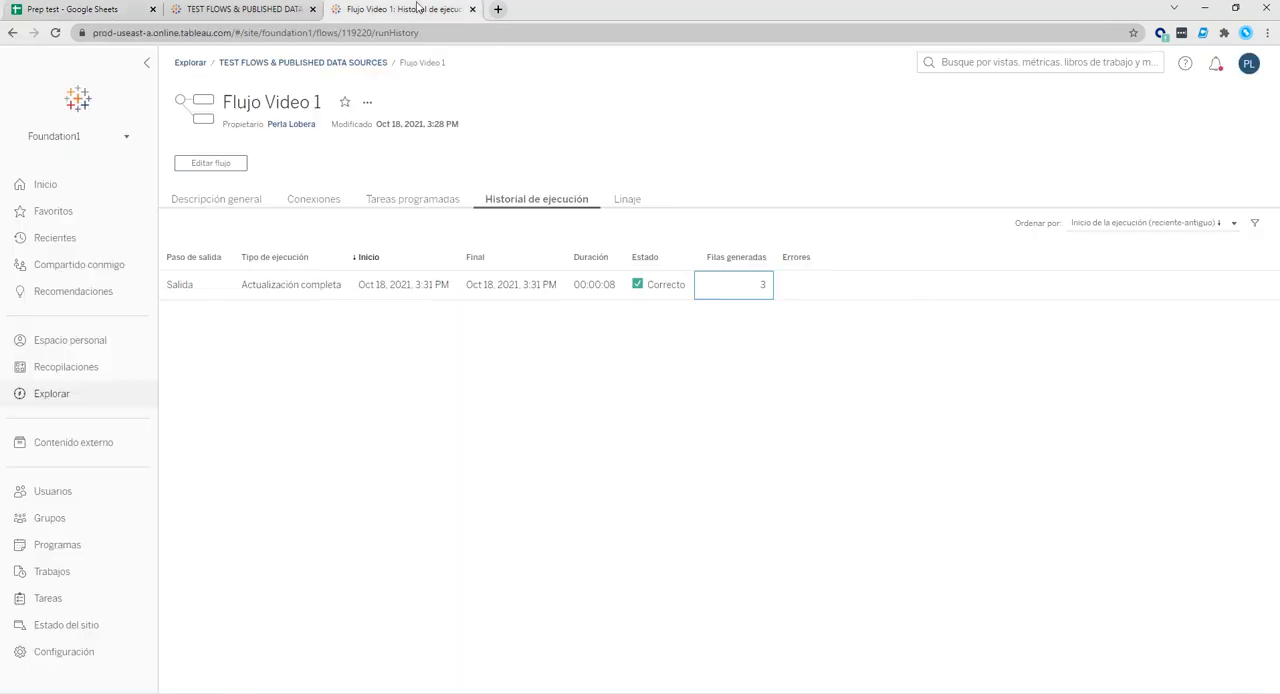
right_click(367, 103)
click(367, 104)
click(367, 104)
click(396, 132)
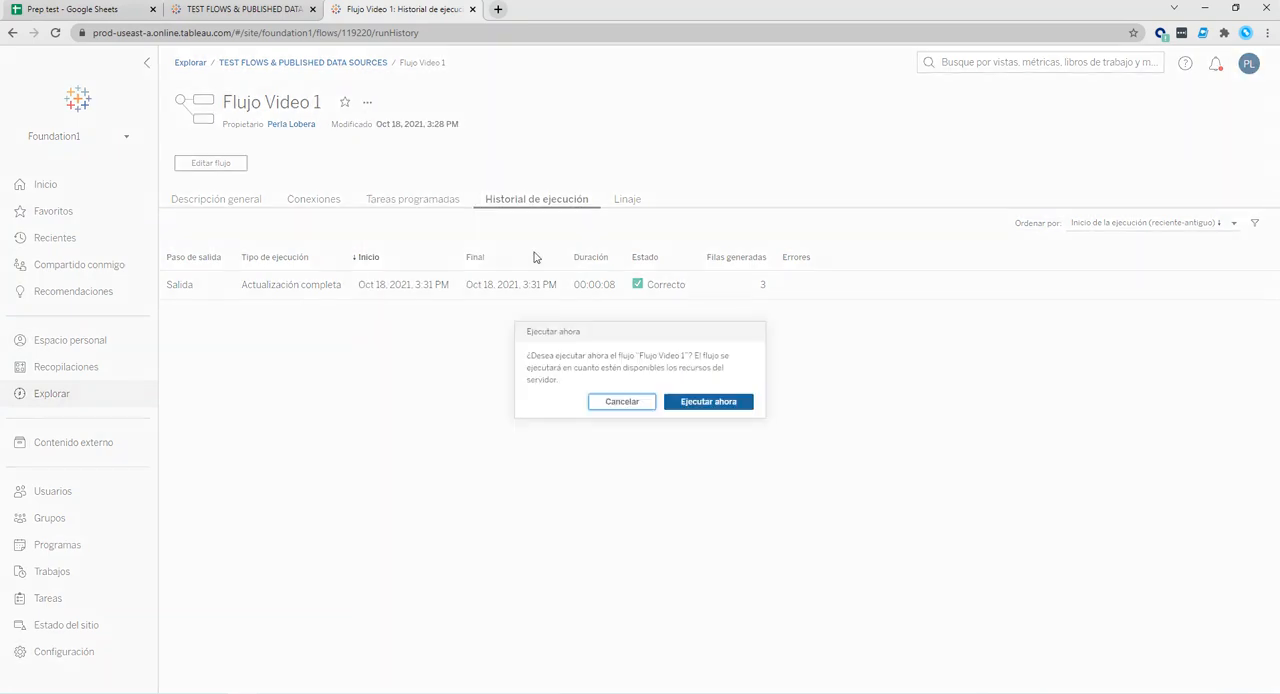
click(700, 402)
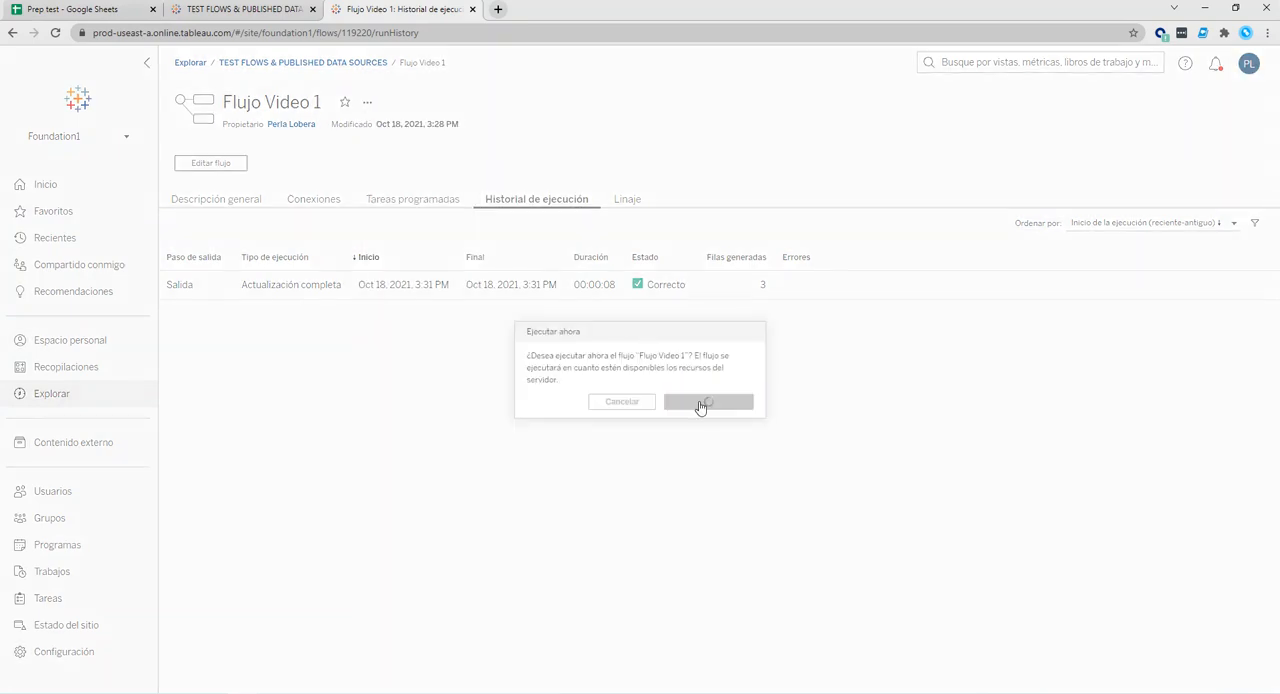
Reload the flow's run history several times to check the status of the new run.
click(55, 33)
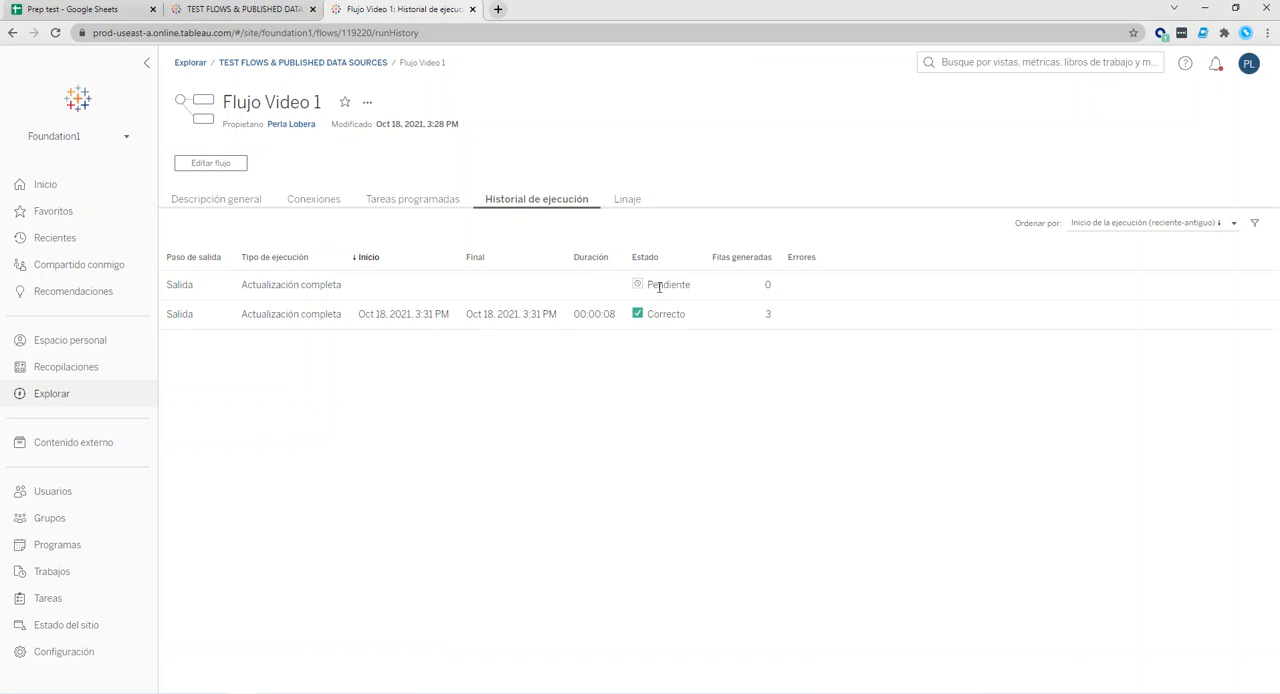
click(52, 35)
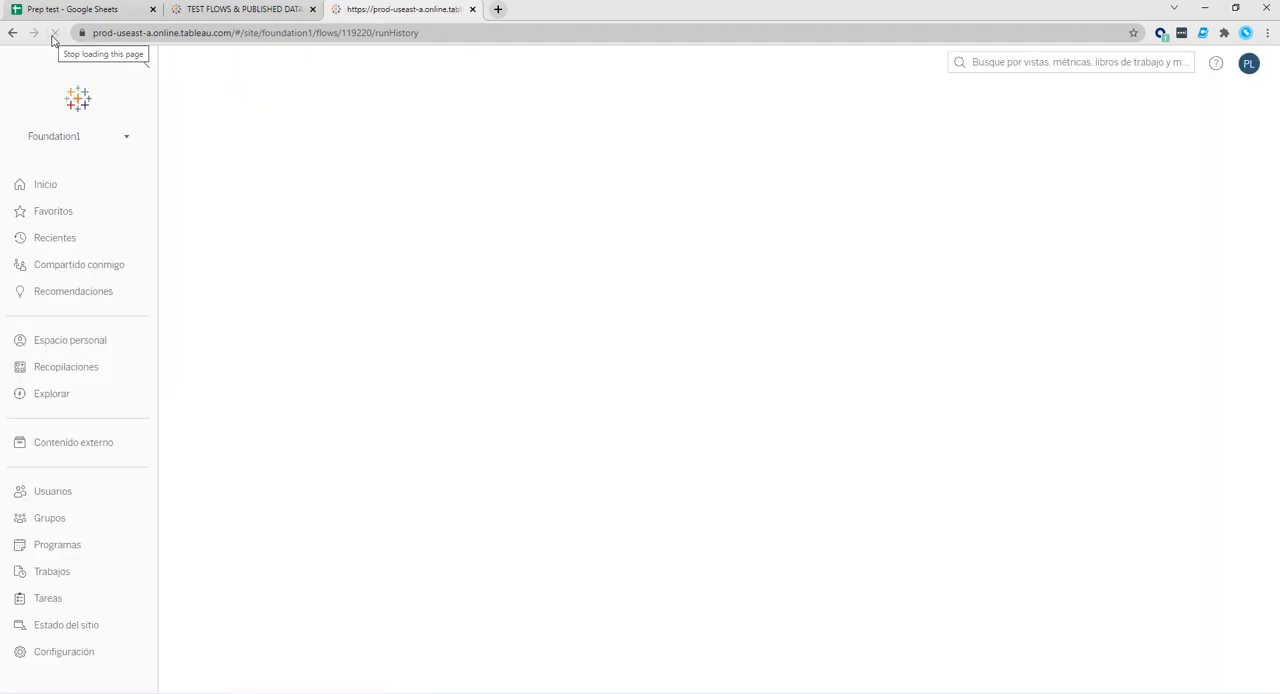
click(56, 34)
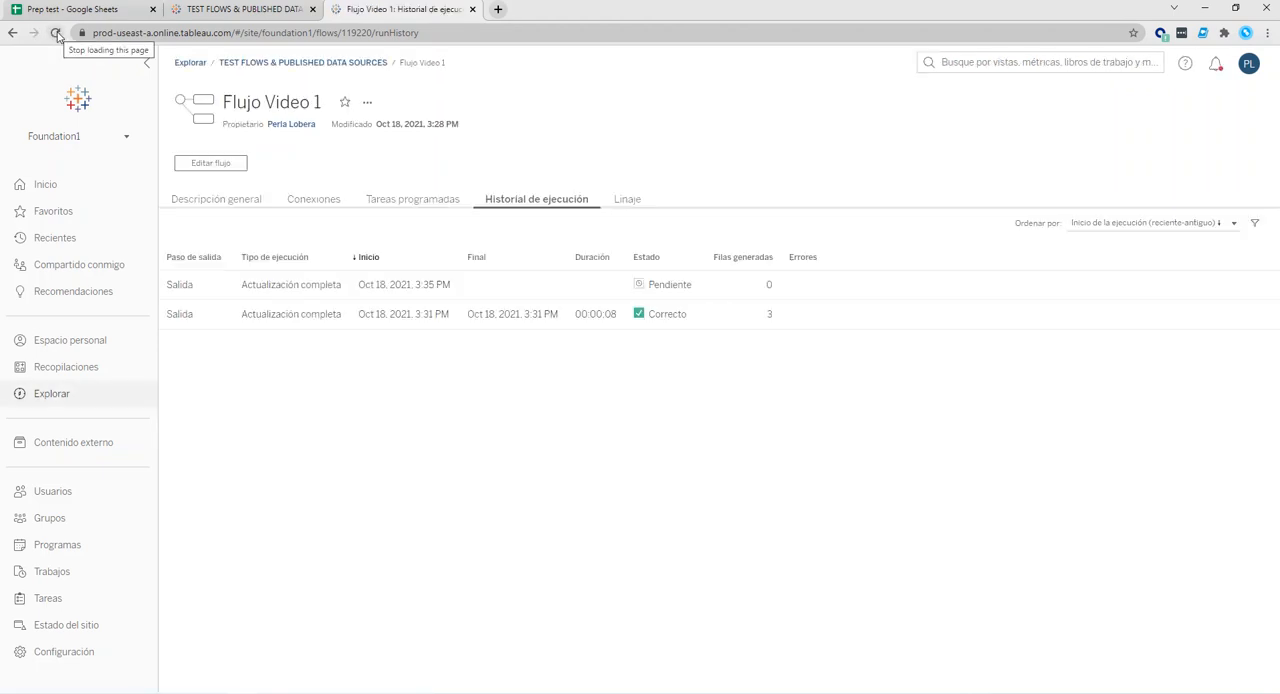
click(56, 34)
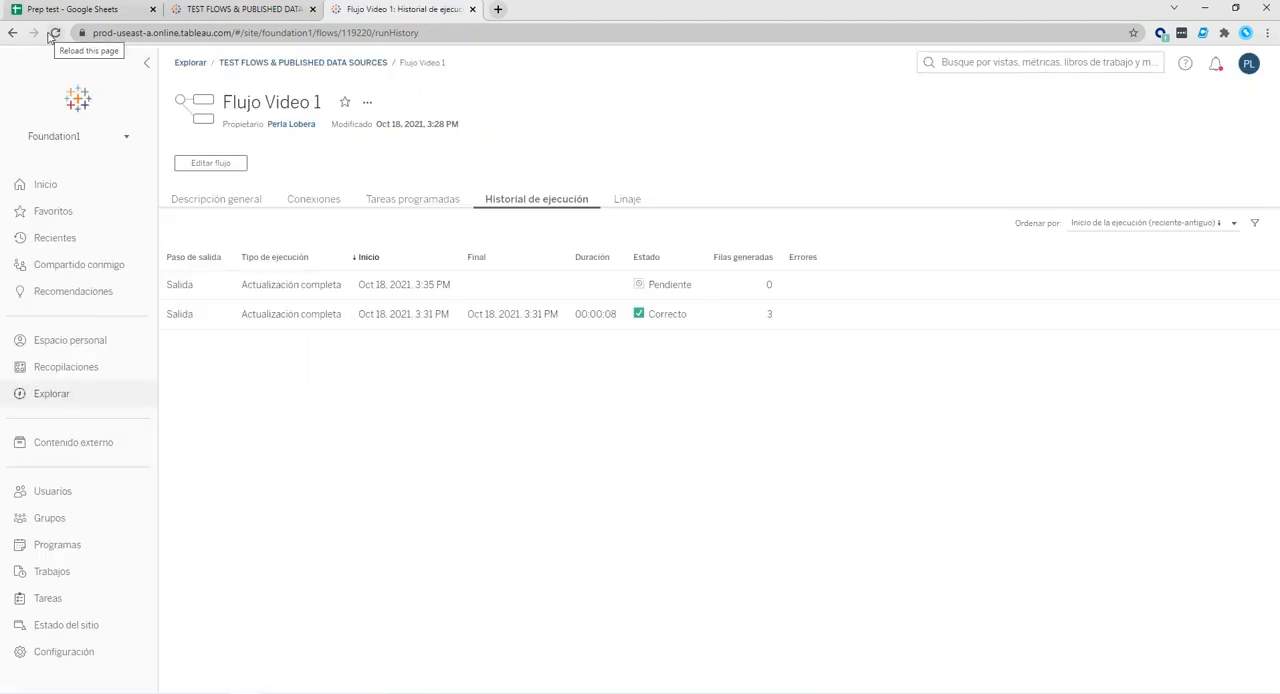
click(54, 33)
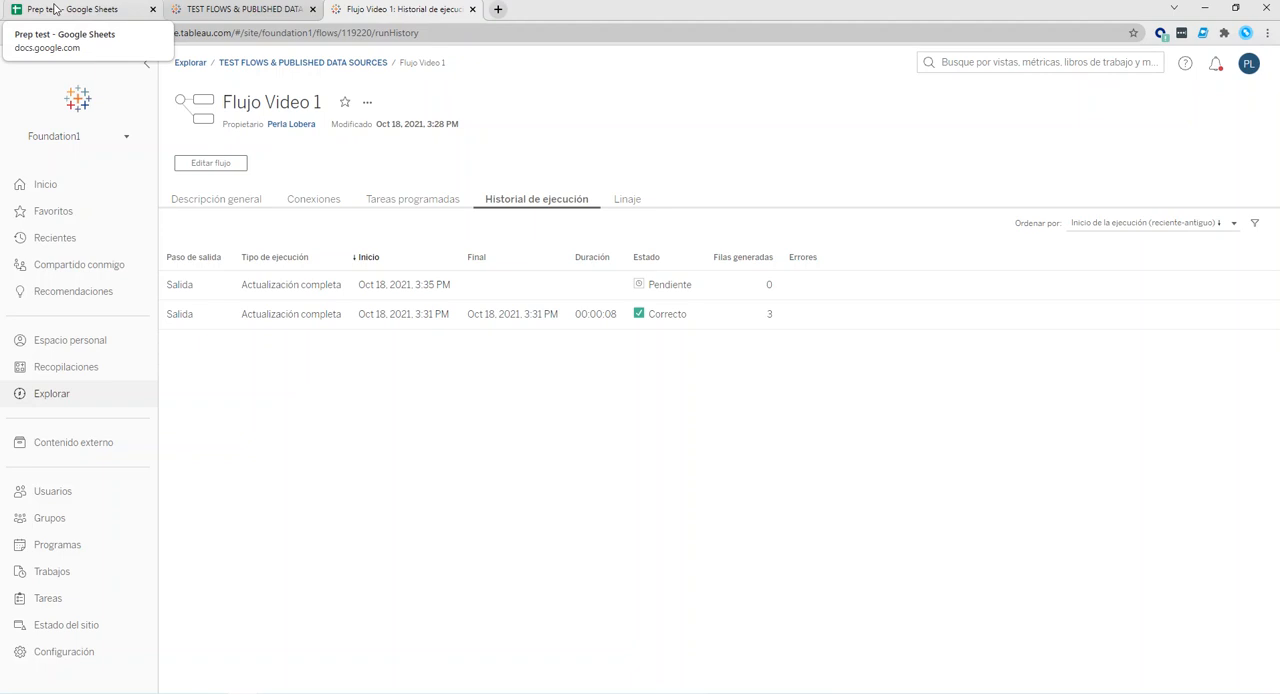
Review the rows in the Prep test spreadsheet and the server options in Tableau Prep Builder.
click(57, 9)
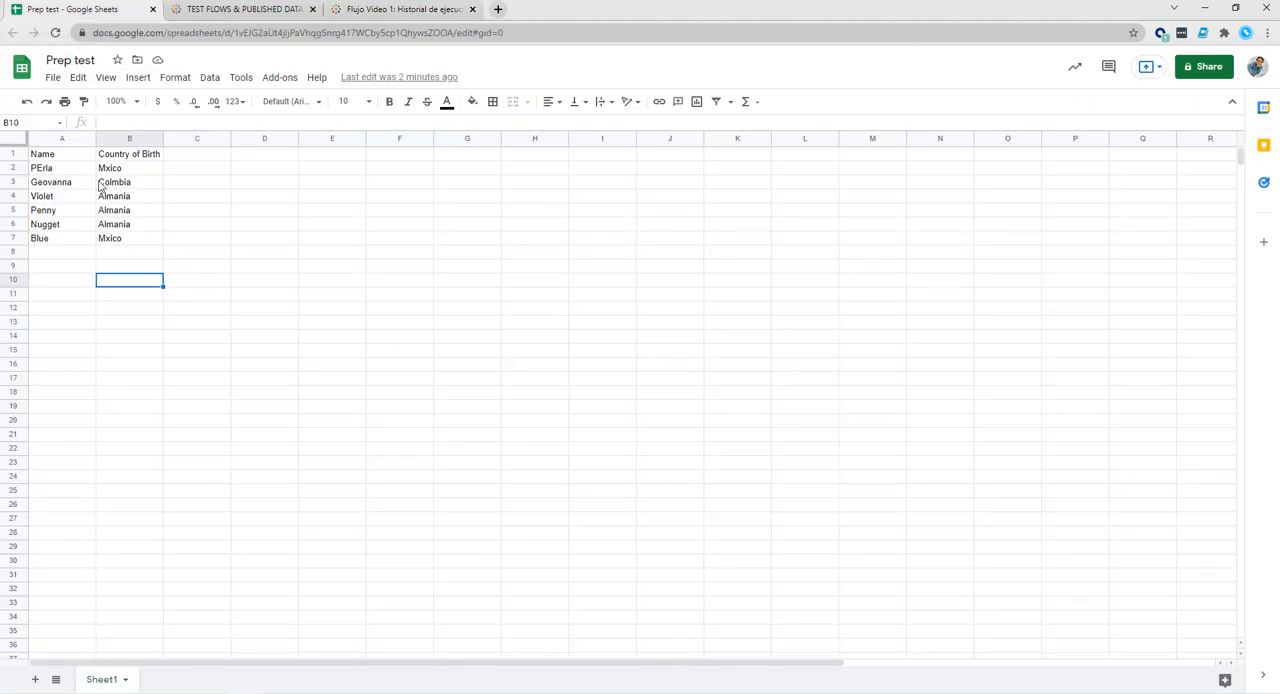
click(255, 693)
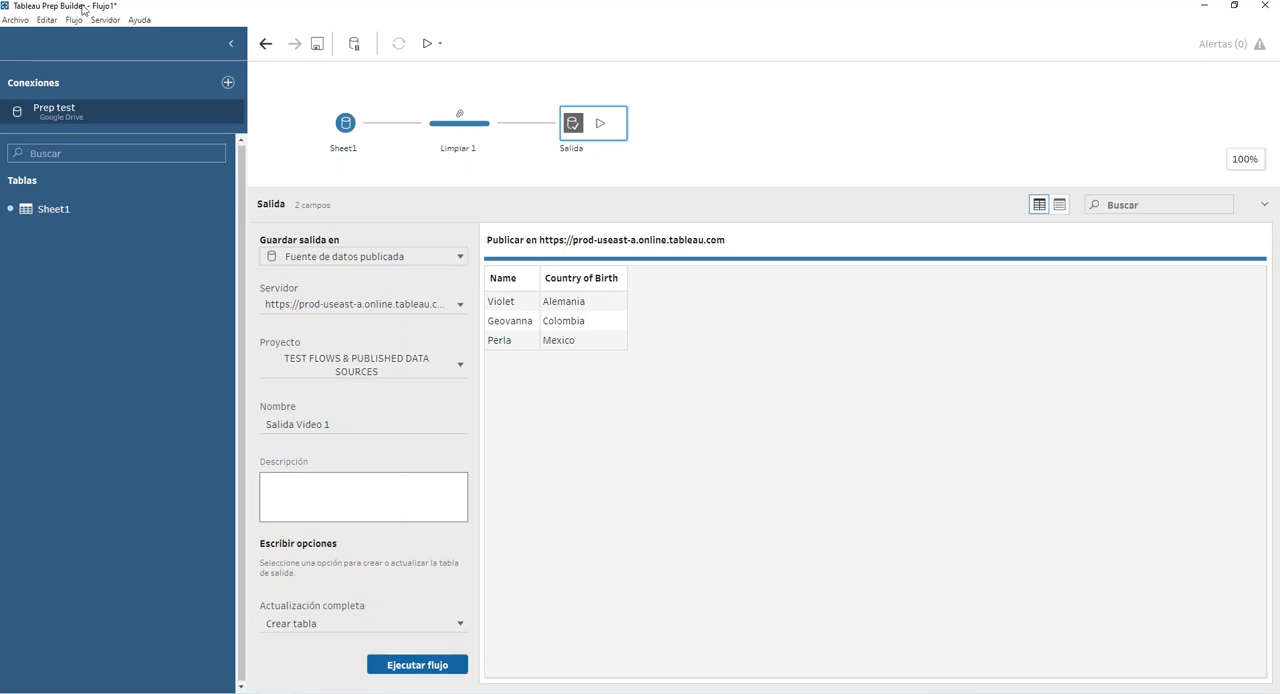
click(111, 22)
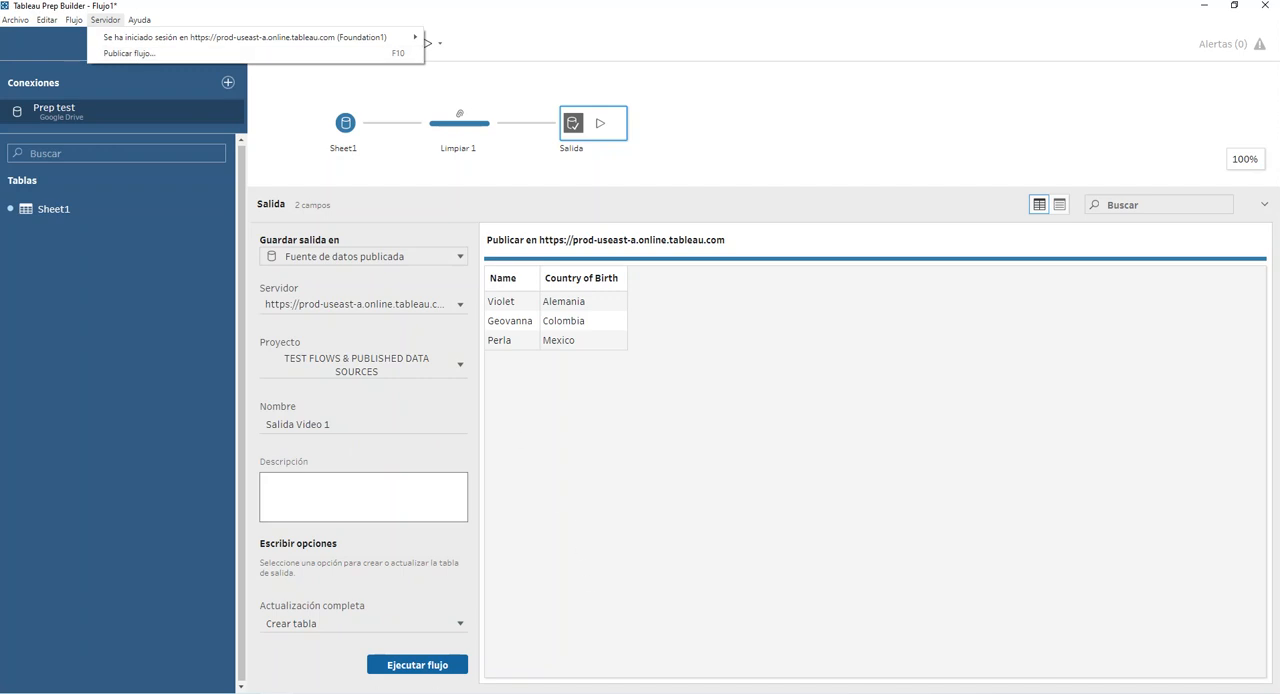
Return to the Flujo Video 1 run history in the browser and reload it to check the generated rows.
click(195, 692)
click(194, 658)
click(400, 9)
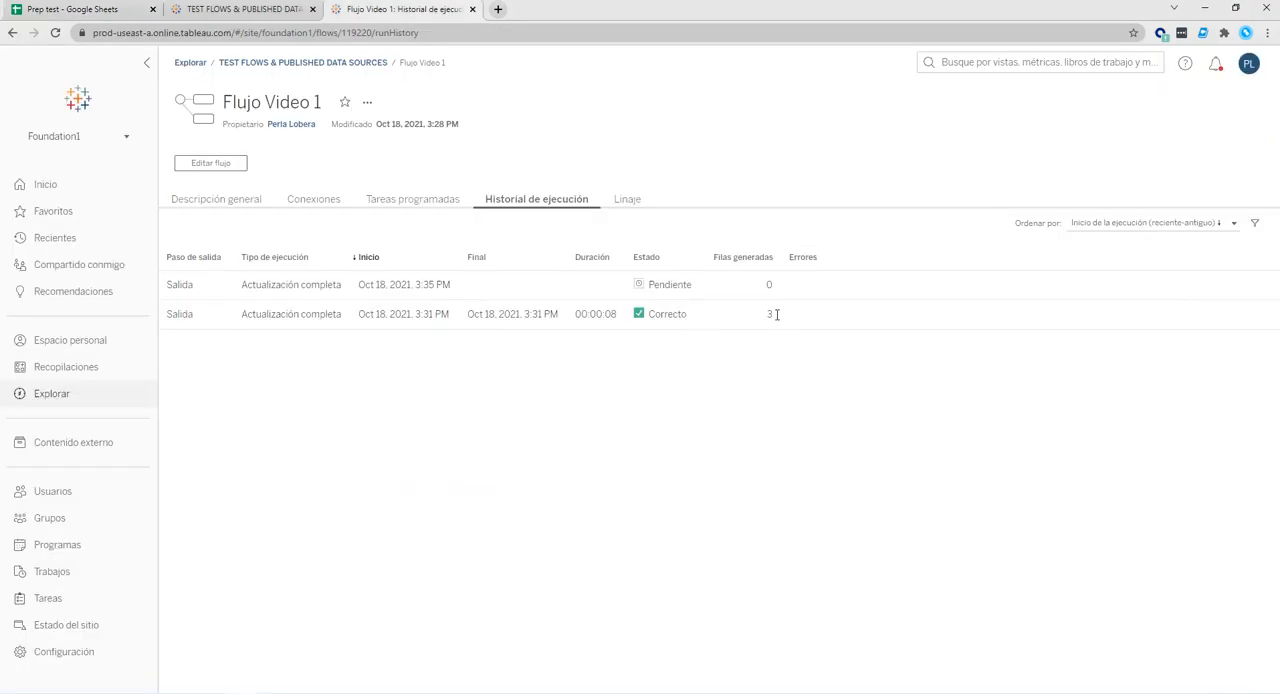
drag(767, 314, 779, 320)
click(56, 33)
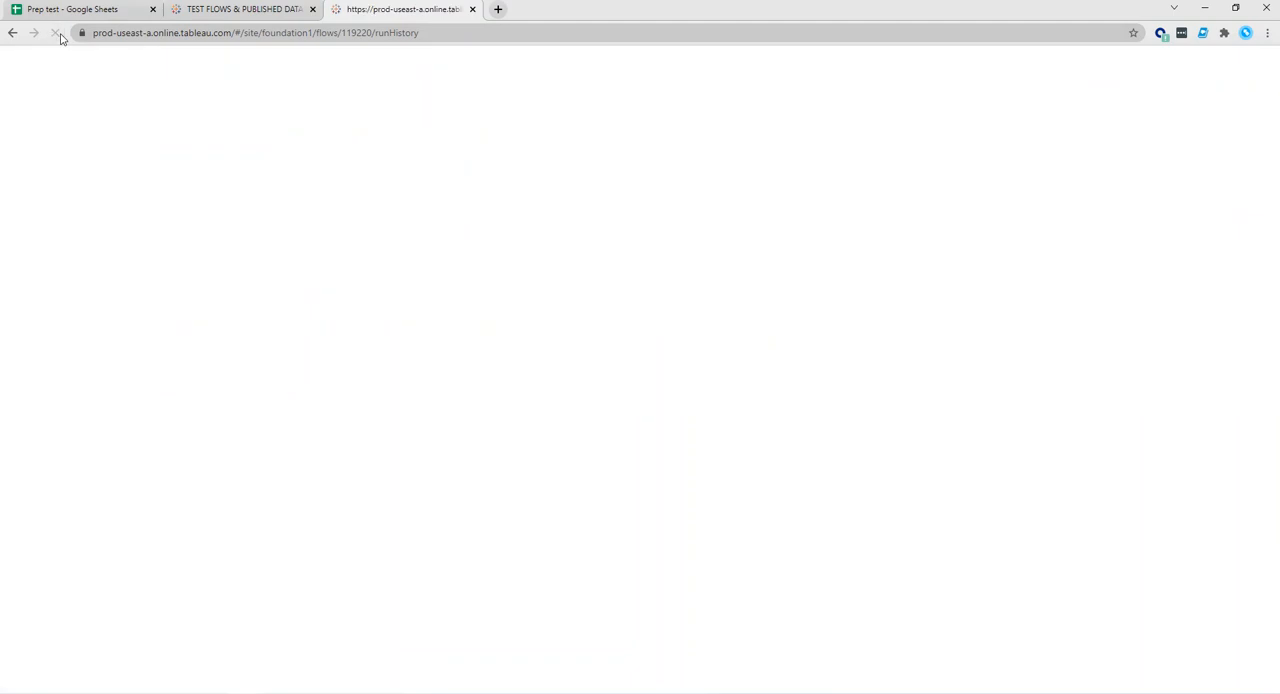
Look at Hoja 3 in Tableau Desktop and compare the latest run's generated rows with the extended Prep test spreadsheet.
mouse_move(310, 693)
click(309, 650)
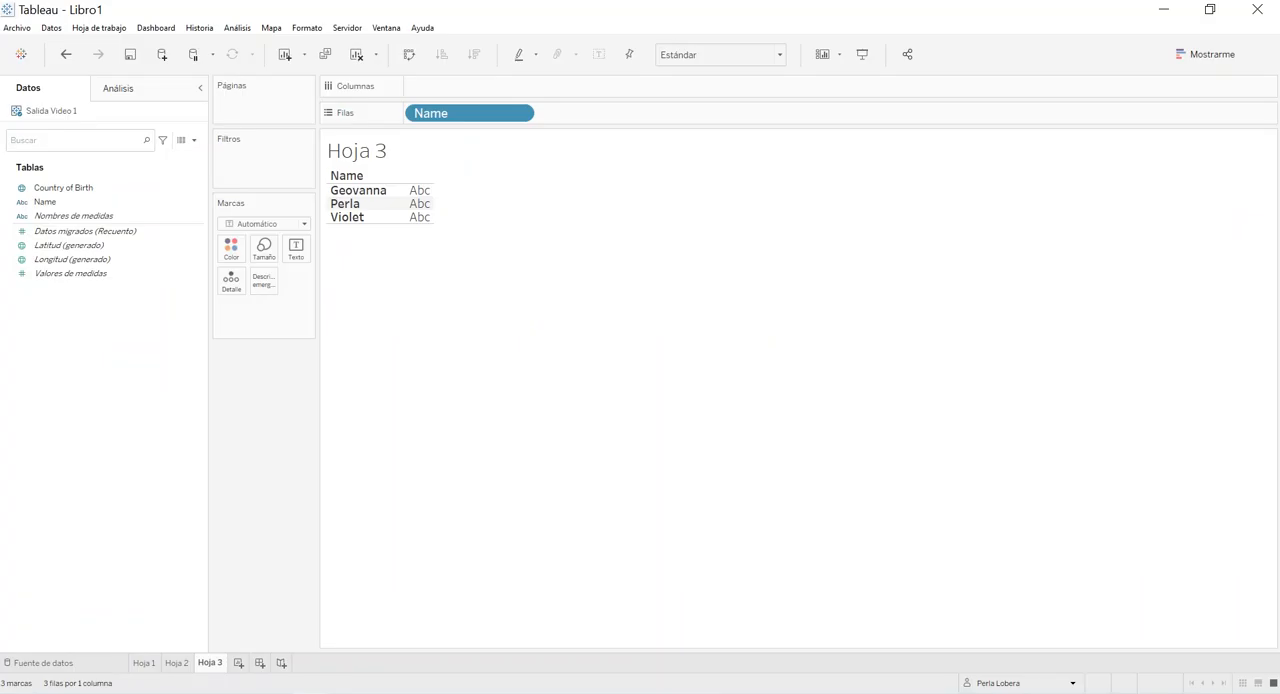
key(alt+Tab)
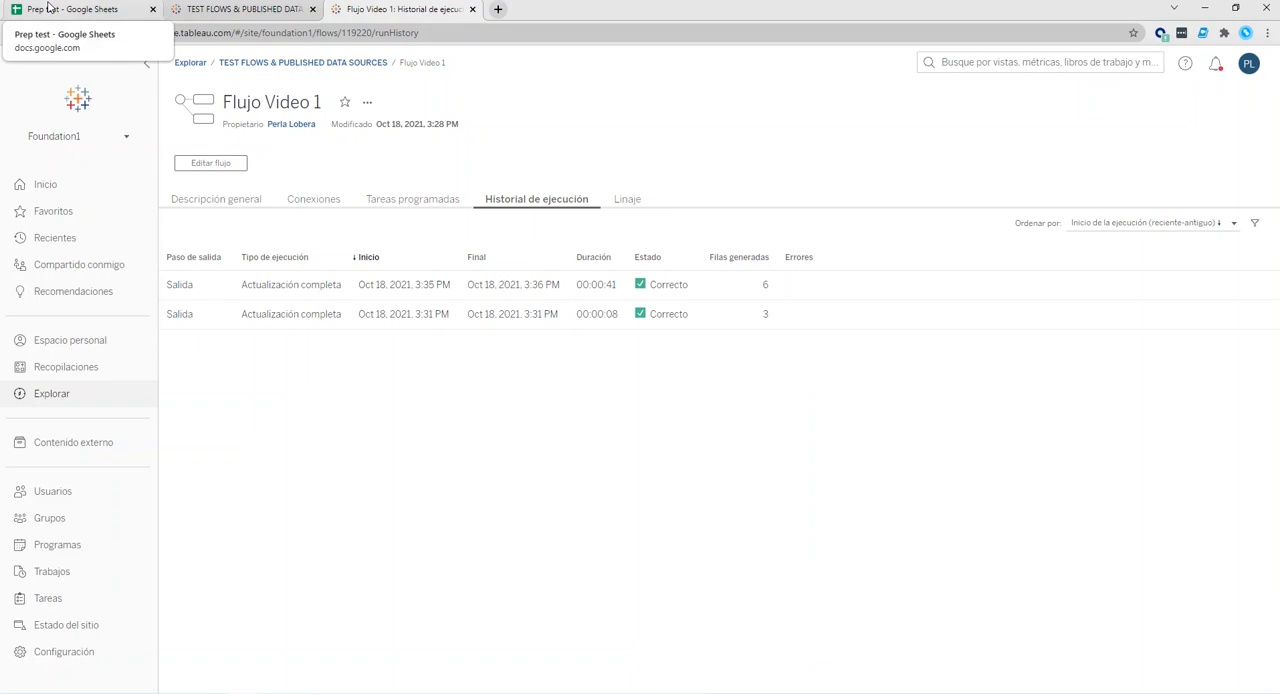
click(48, 7)
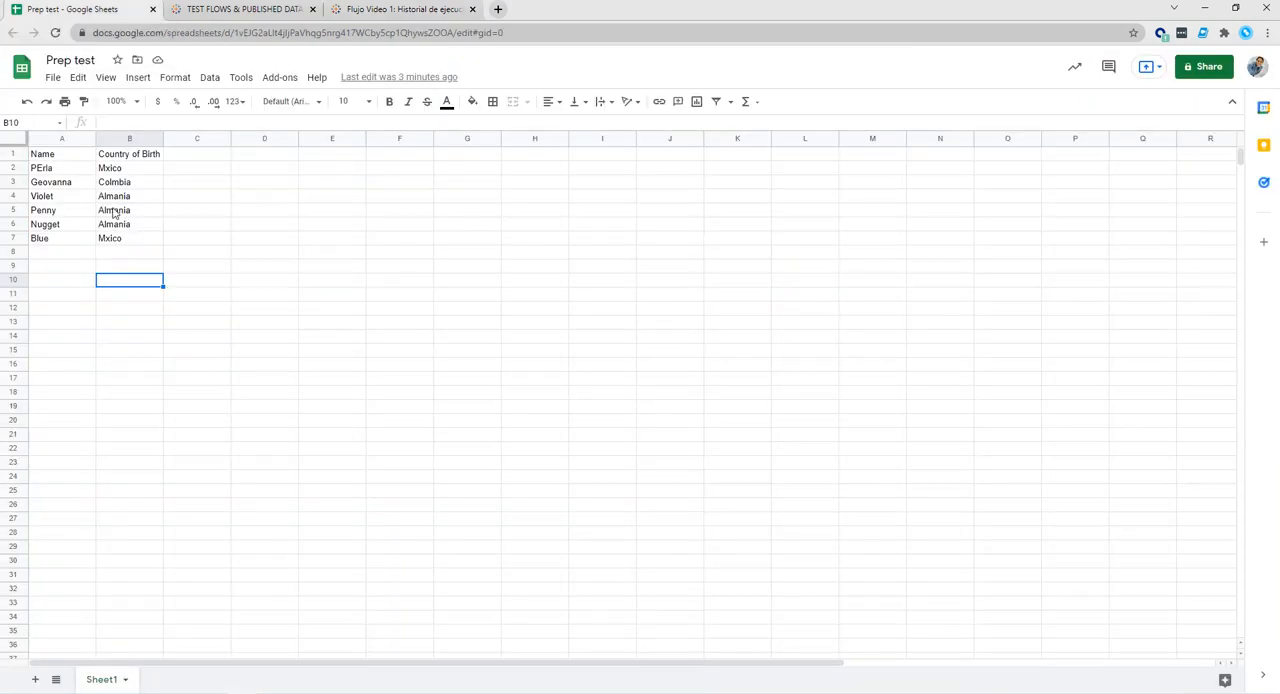
click(405, 9)
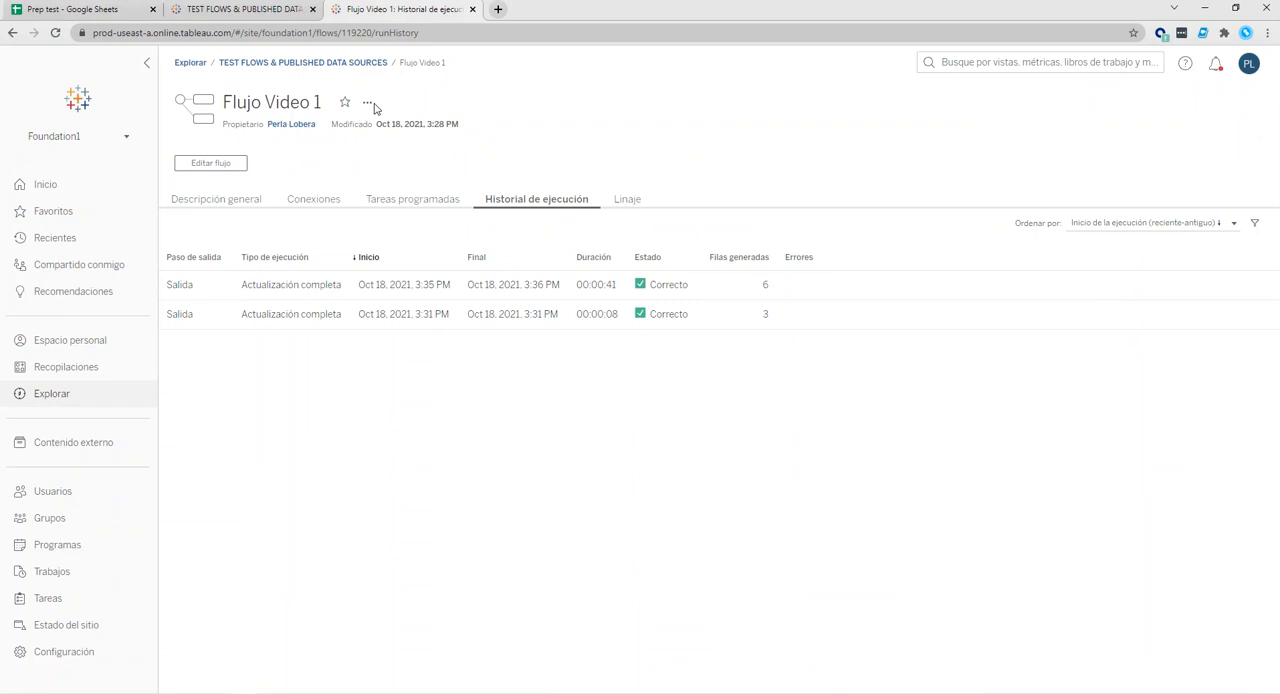
Switch to Tableau Desktop, refresh the Salida Video 1 data source and add Country of Birth to the rows of Hoja 3.
drag(757, 286, 773, 290)
click(322, 692)
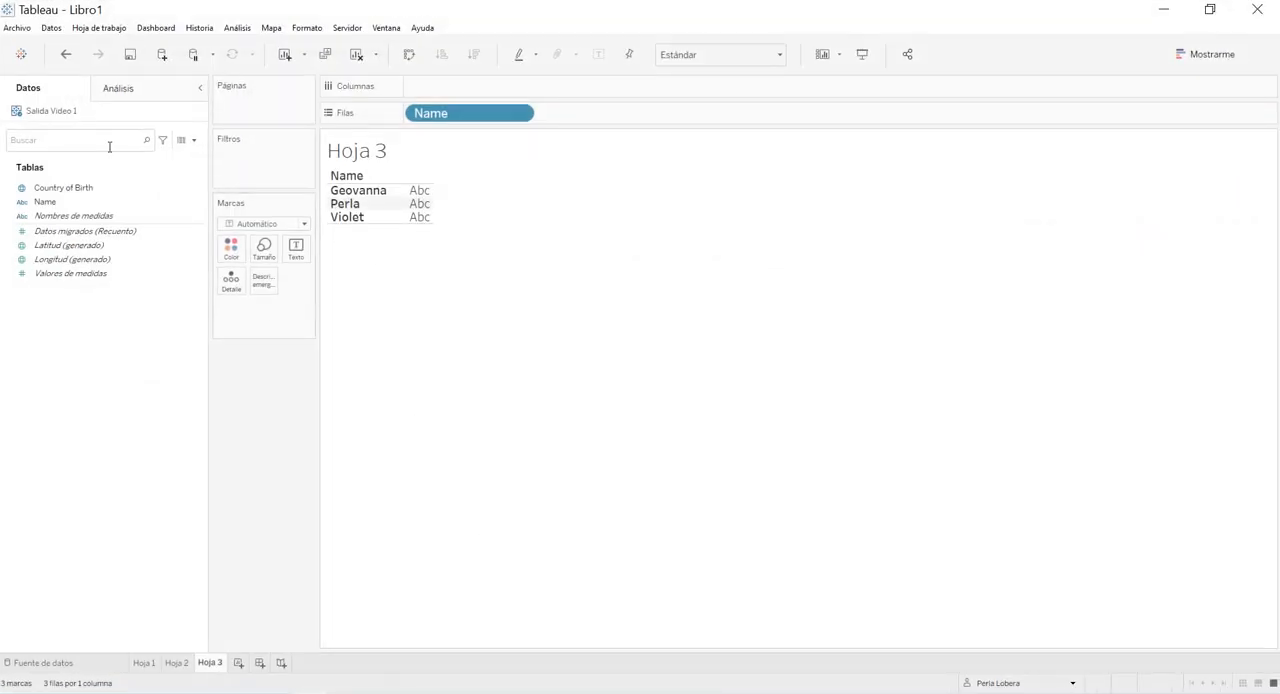
right_click(78, 113)
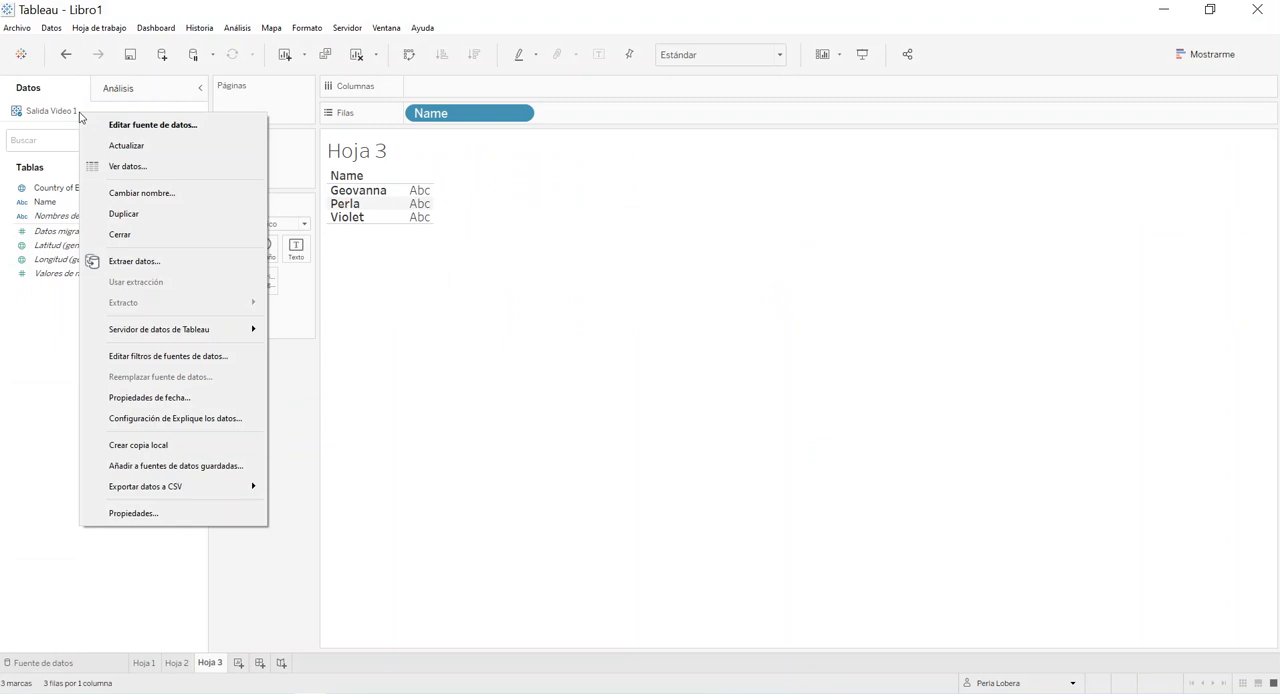
click(125, 147)
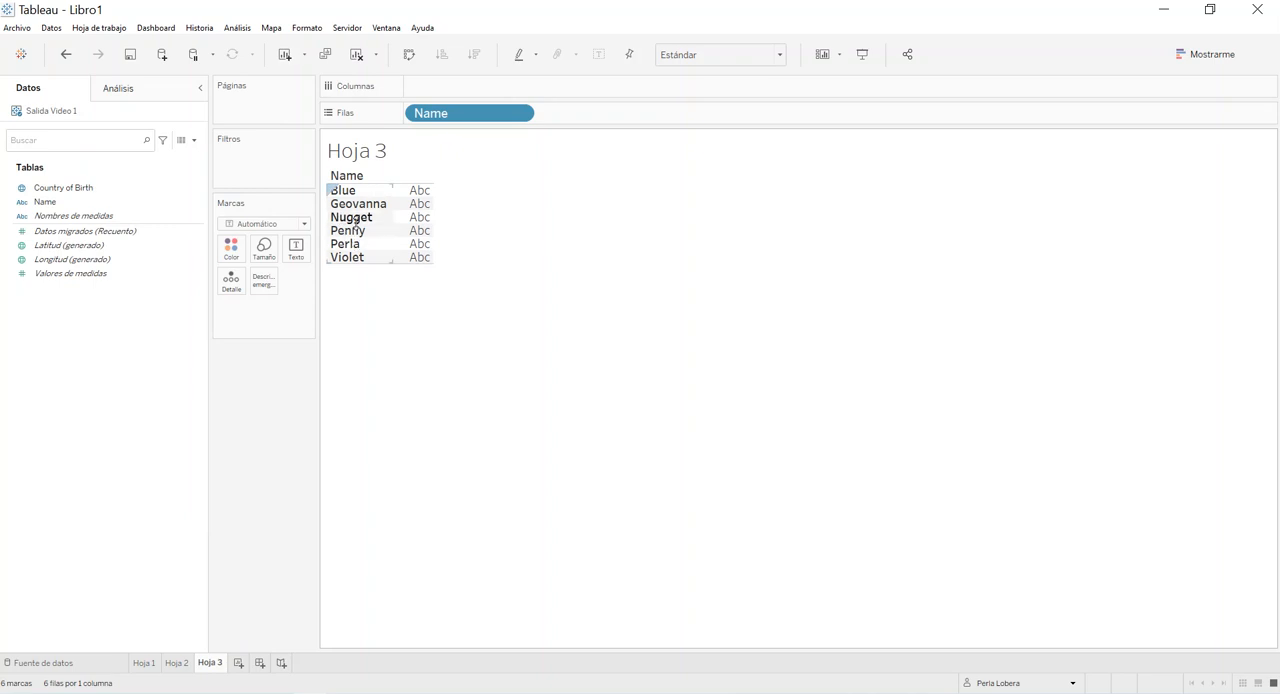
double_click(78, 190)
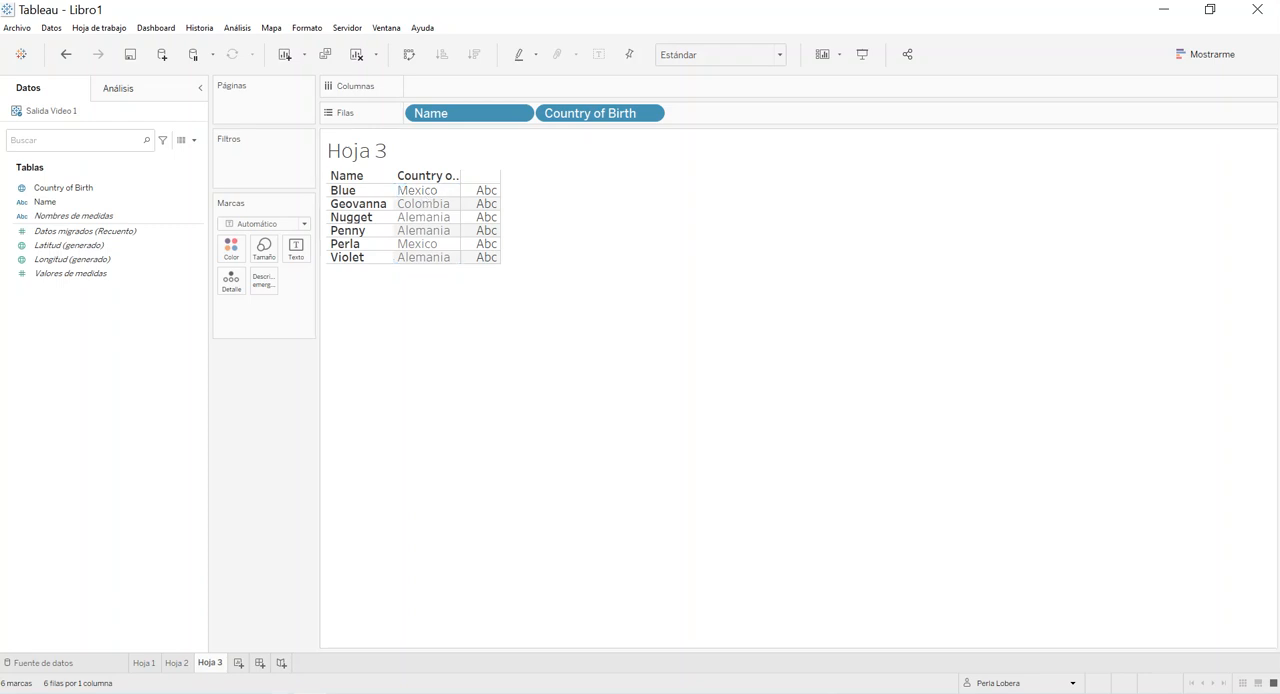
Compare the names and countries in the Prep test spreadsheet with the cleaned values in Hoja 3 in Tableau Desktop.
click(203, 680)
click(47, 8)
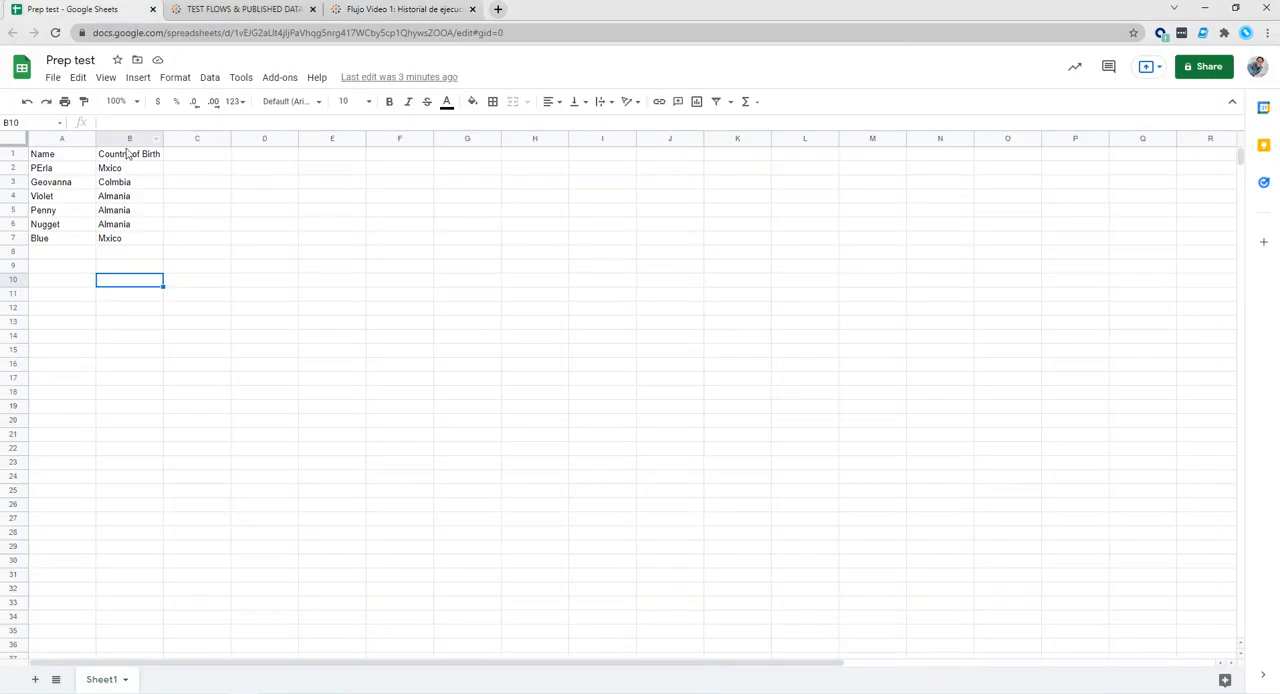
click(115, 241)
click(281, 691)
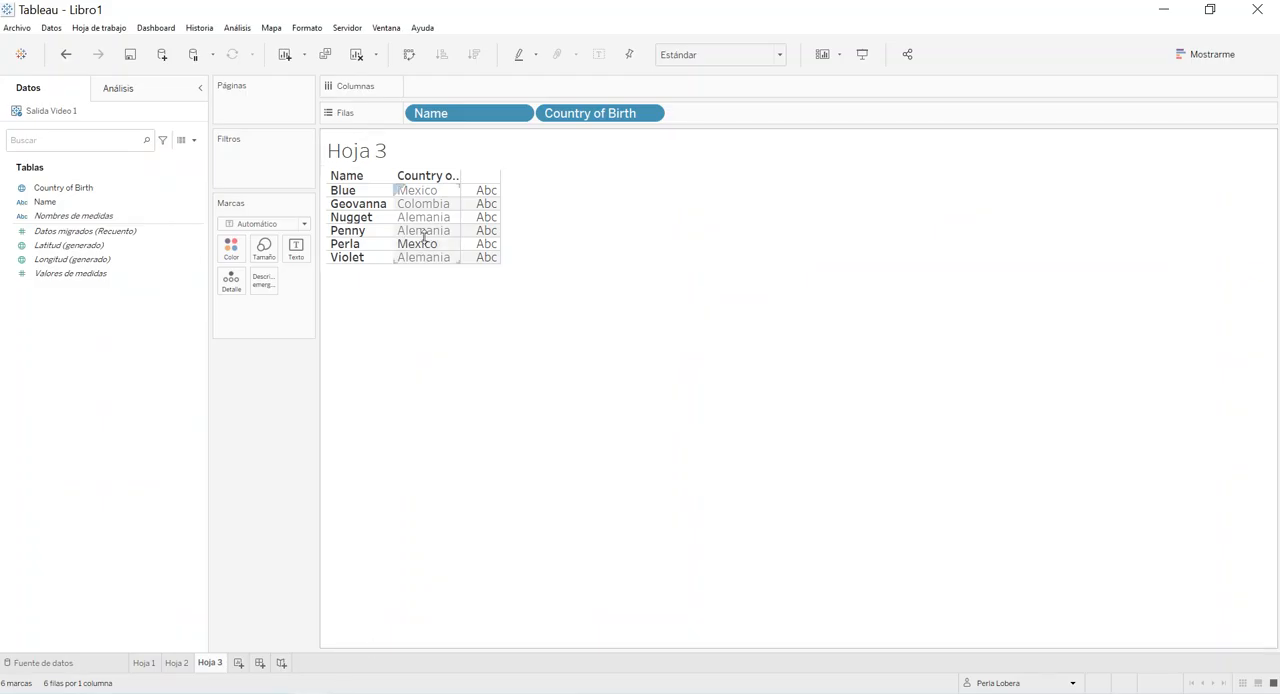
mouse_move(243, 689)
click(180, 651)
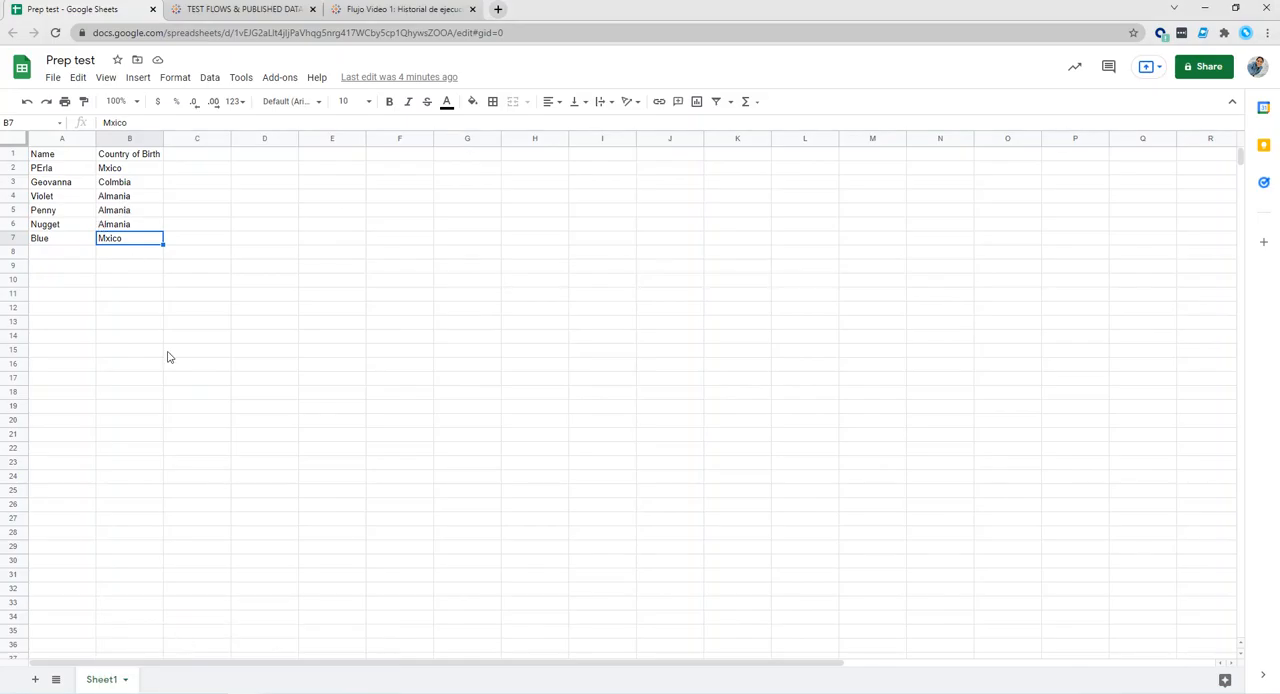
key(alt+Tab)
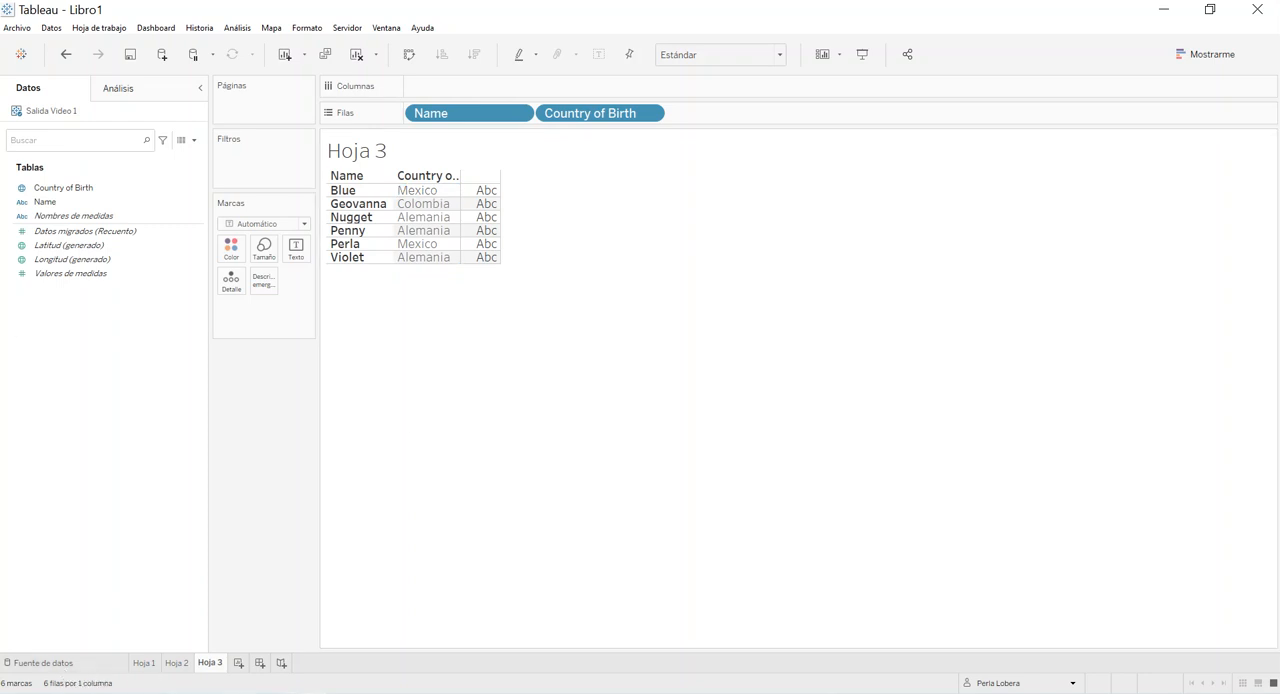
Search the published Tableau Server data sources for "video".
click(20, 54)
click(86, 131)
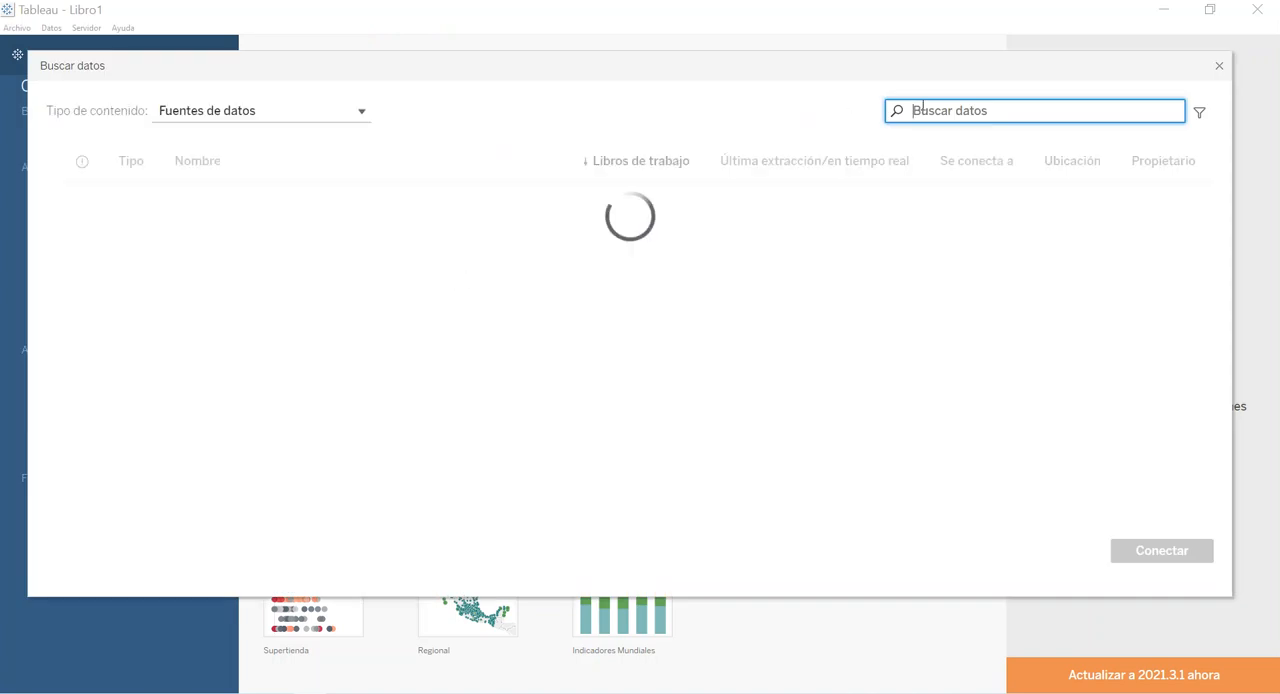
text(video)
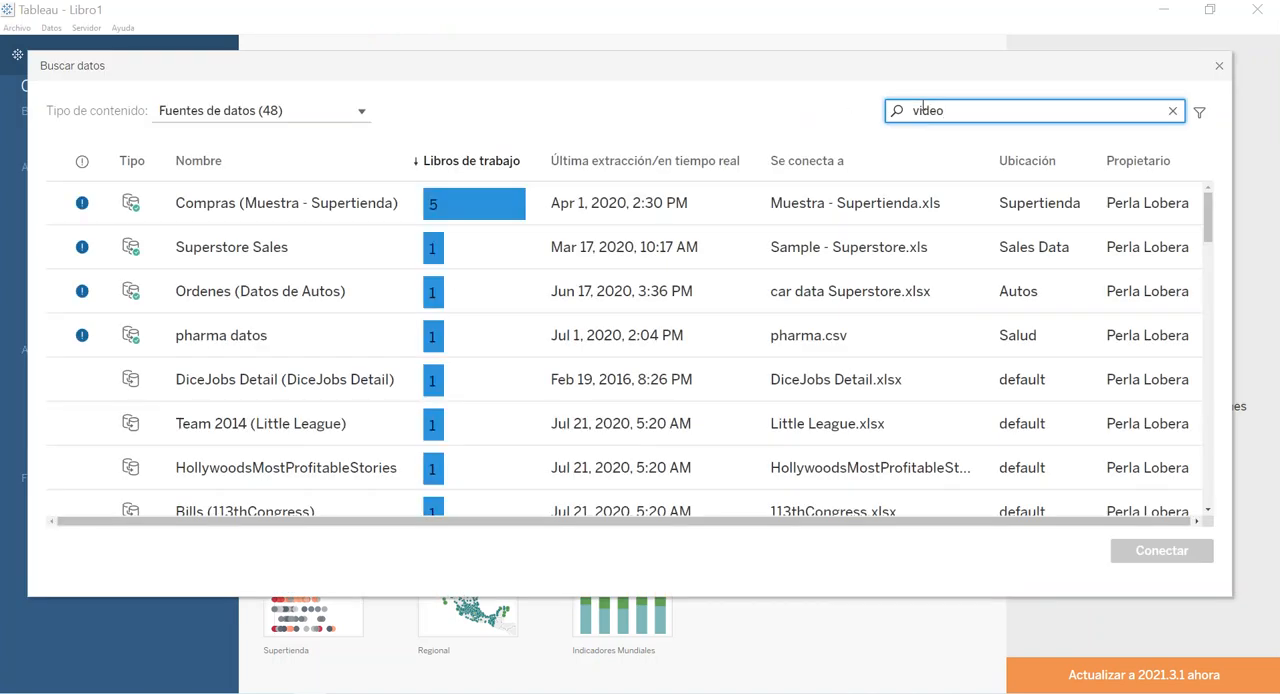
key(Return)
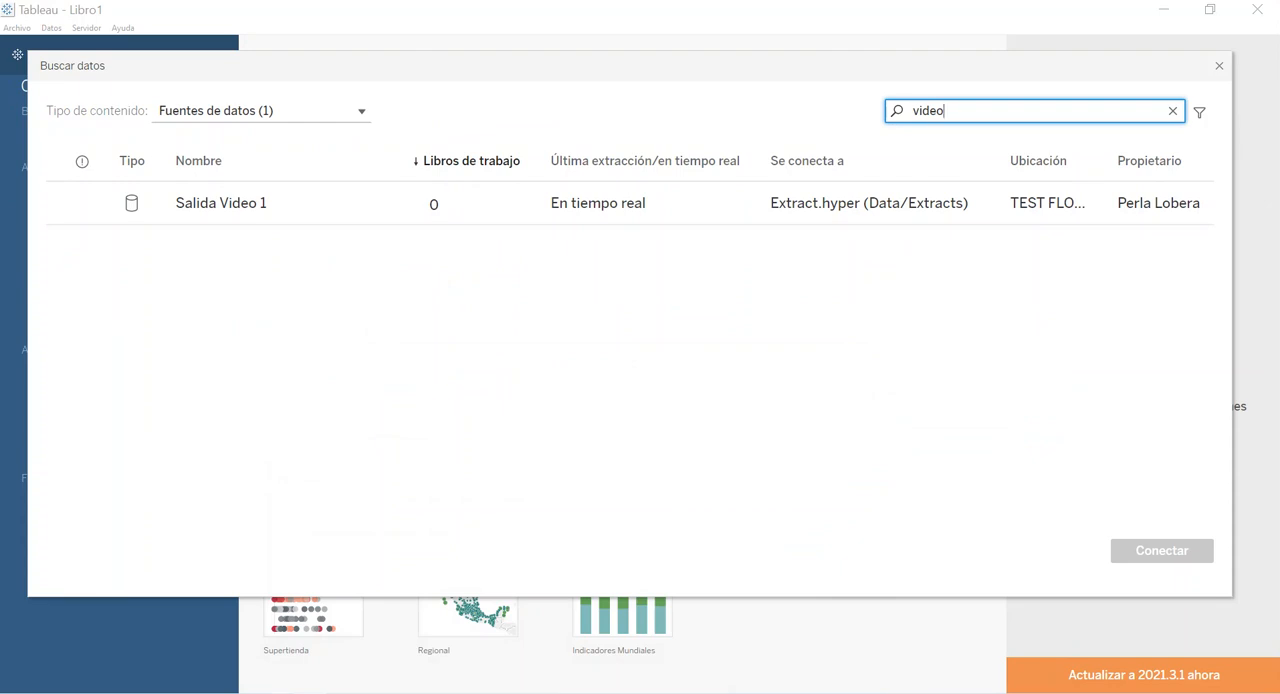
Switch to the browser and review the schedules available for a new Flujo Video 1 task, closing the dialog without creating one.
click(186, 666)
click(400, 9)
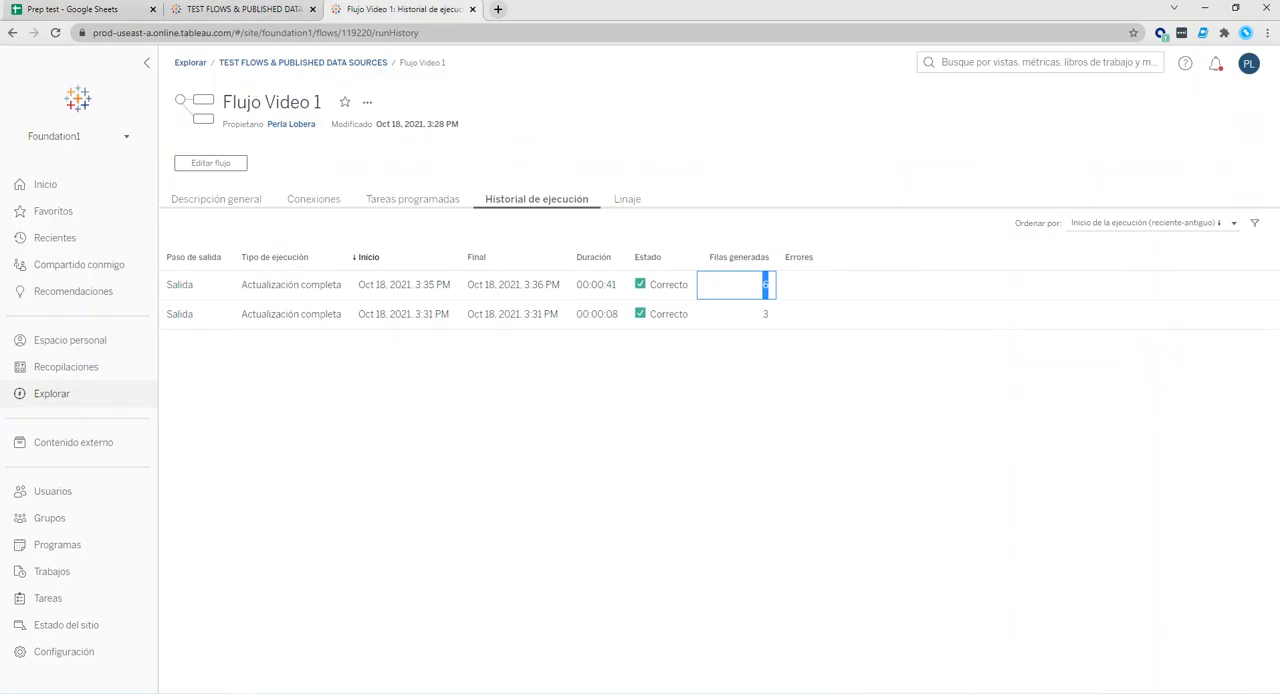
click(405, 200)
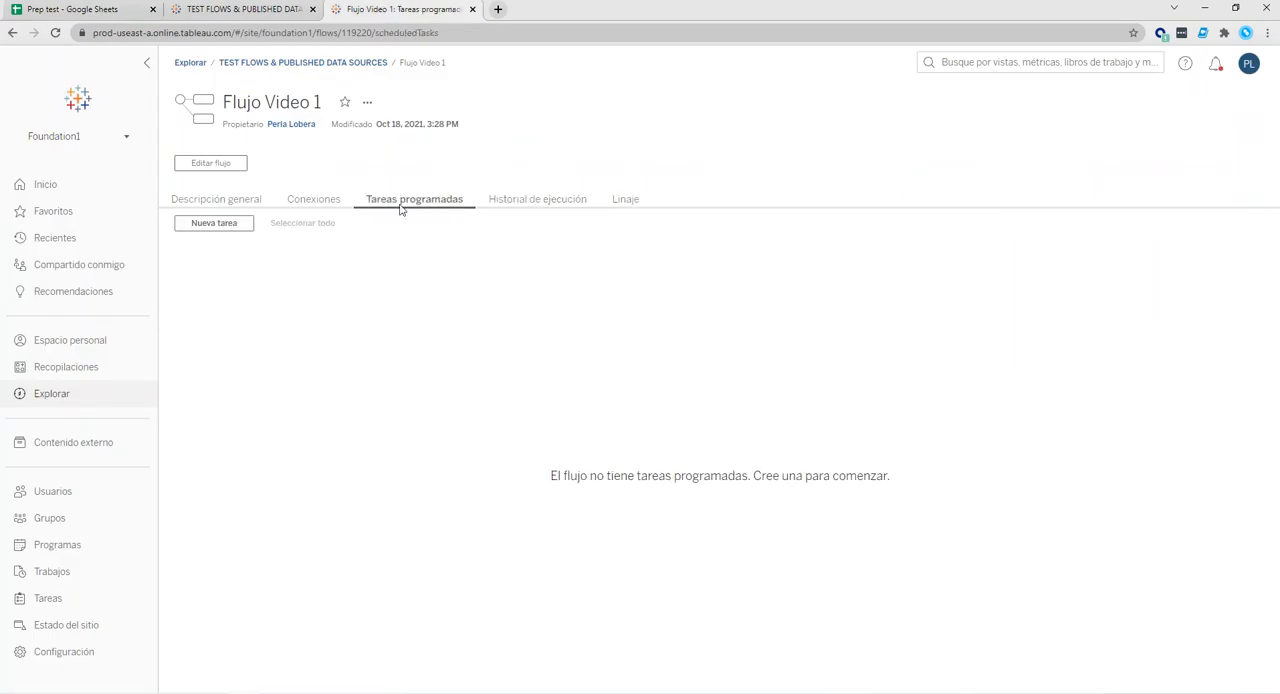
click(230, 224)
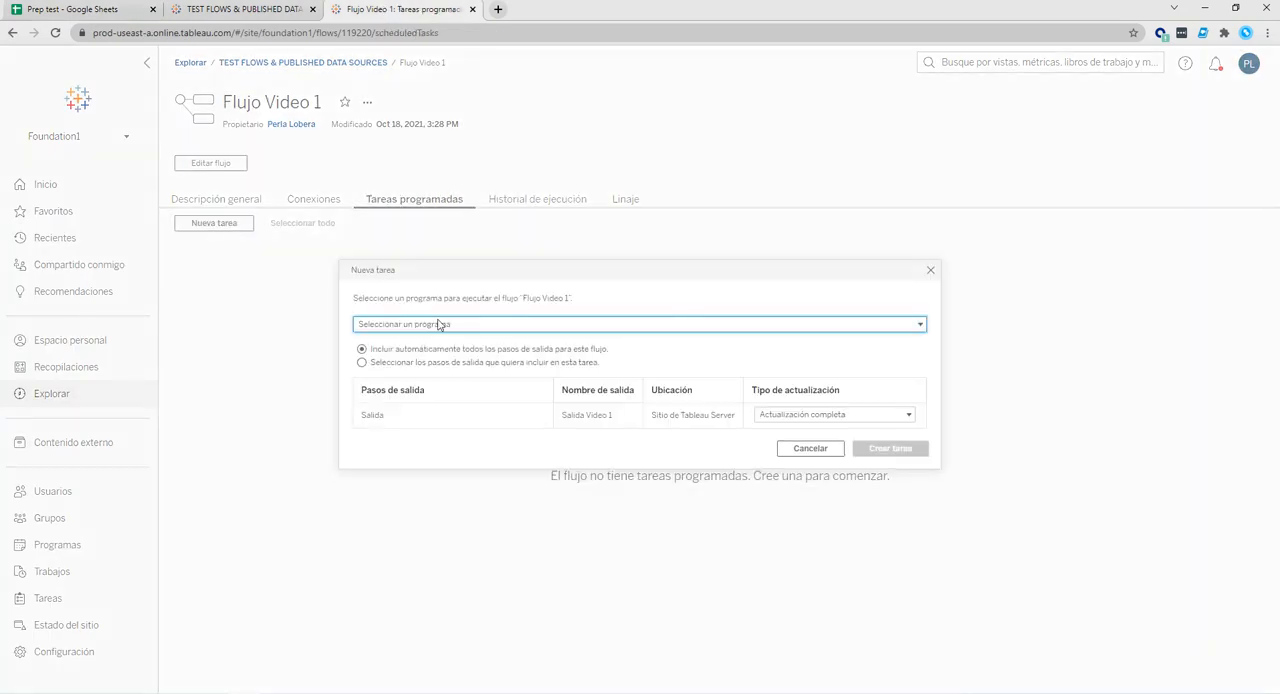
click(428, 325)
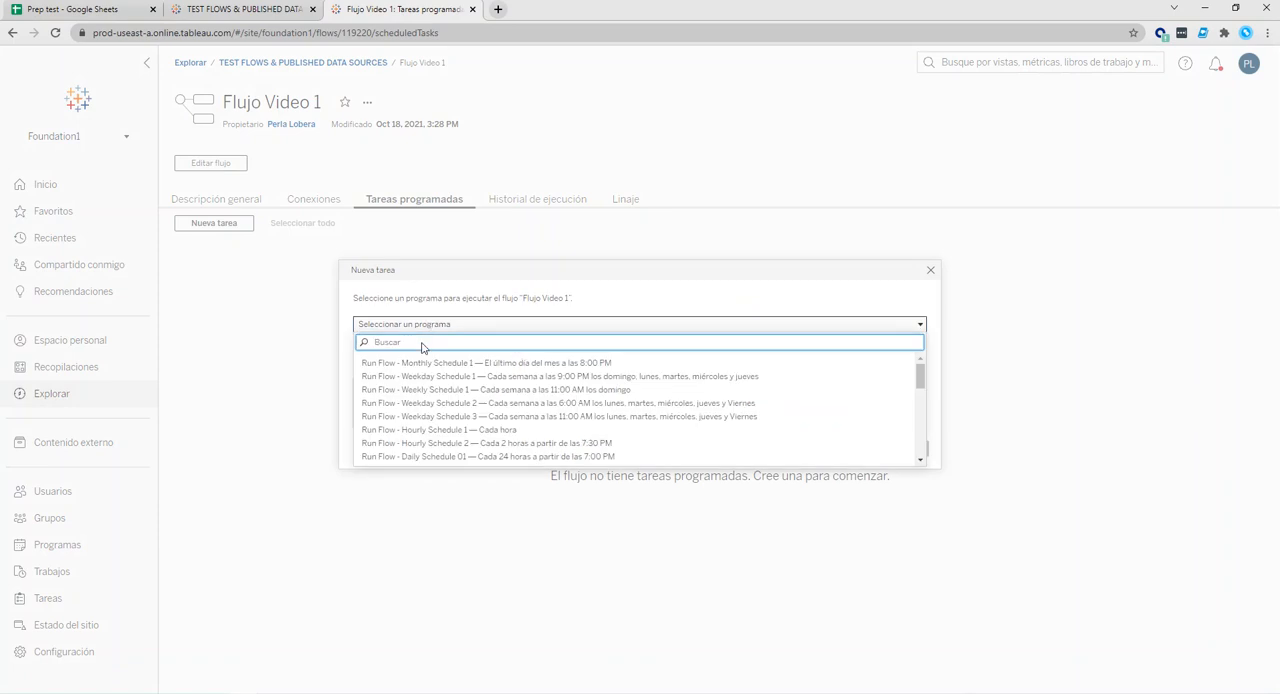
scroll(422, 425, down, 3)
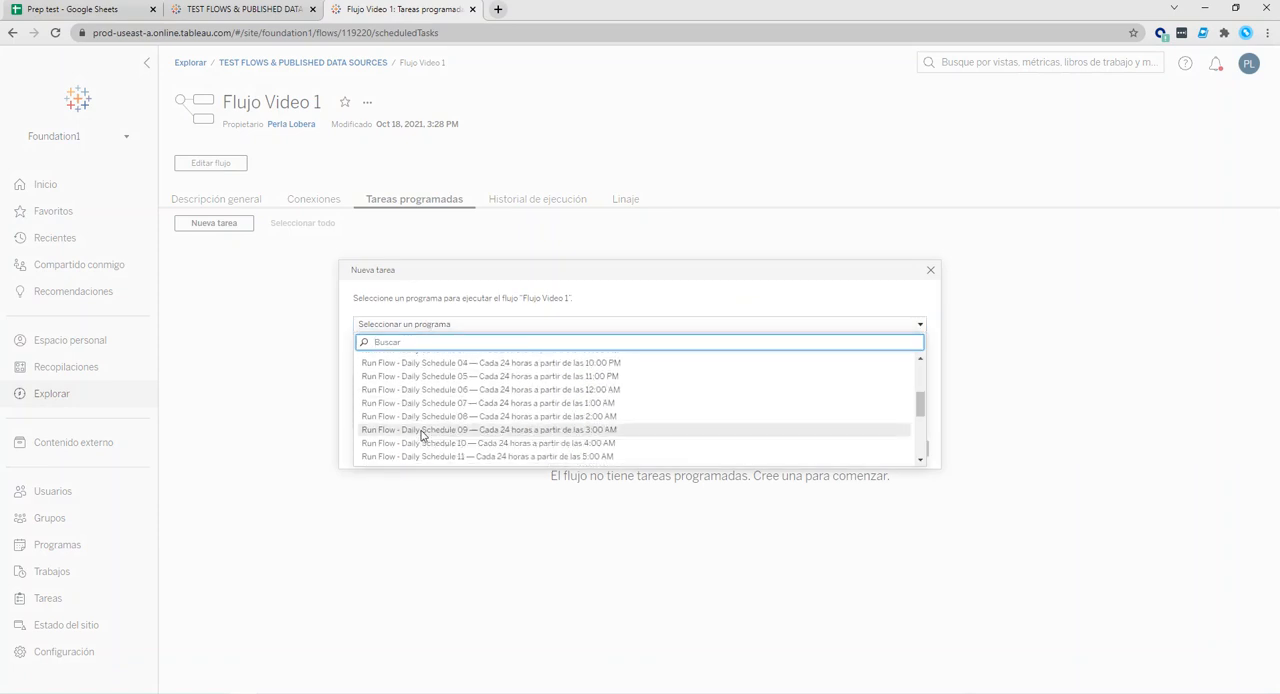
scroll(425, 440, up, 1)
scroll(433, 453, up, 3)
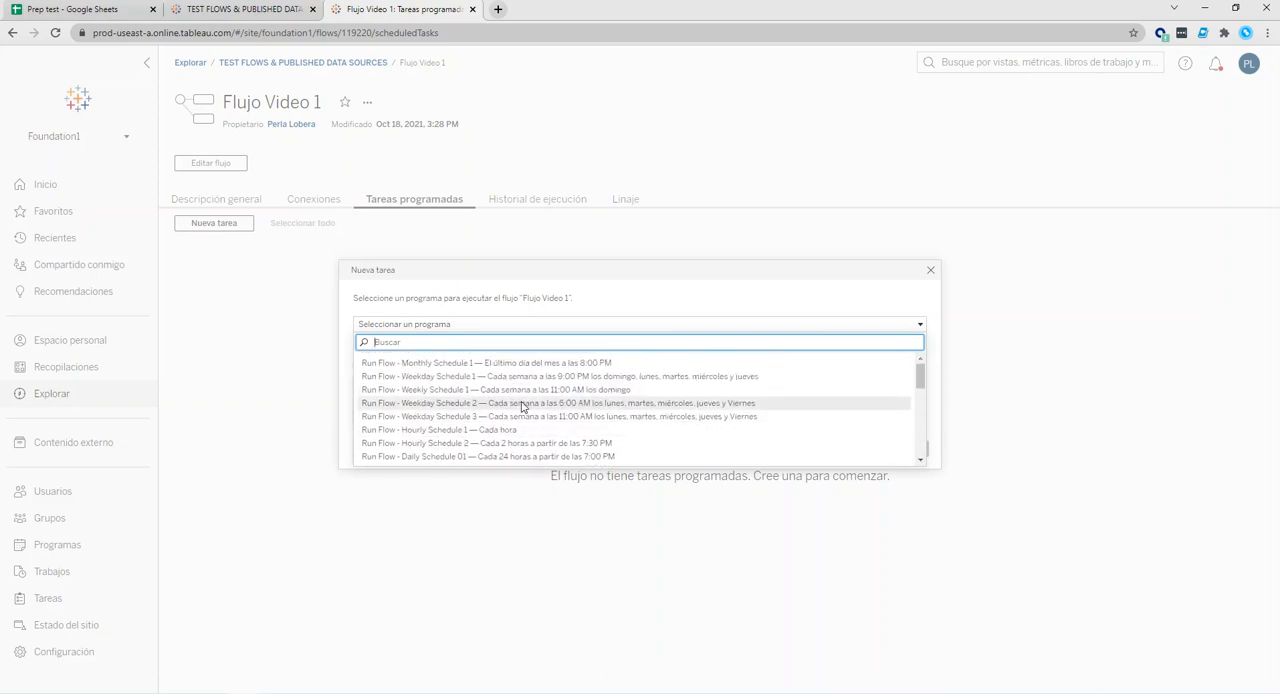
click(929, 272)
click(368, 104)
click(312, 280)
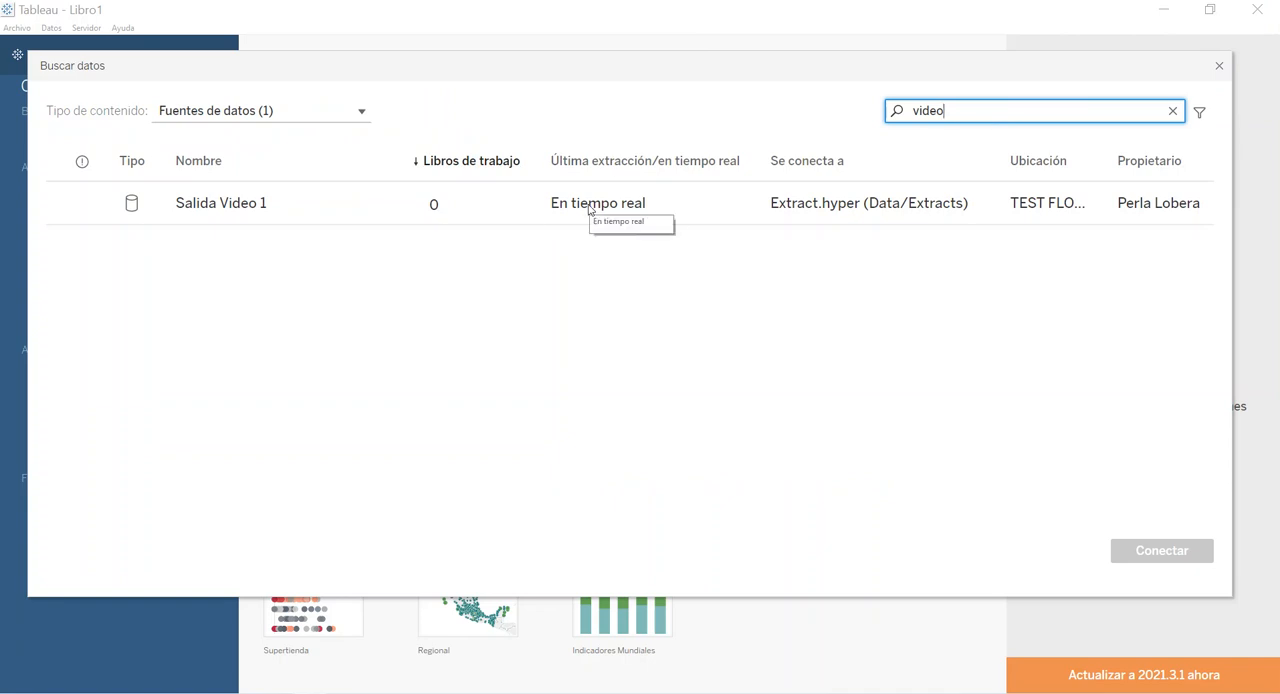
Check the flow page against a repeated "video" data source search in Tableau Desktop, and return to Hoja 3 without connecting.
click(1219, 66)
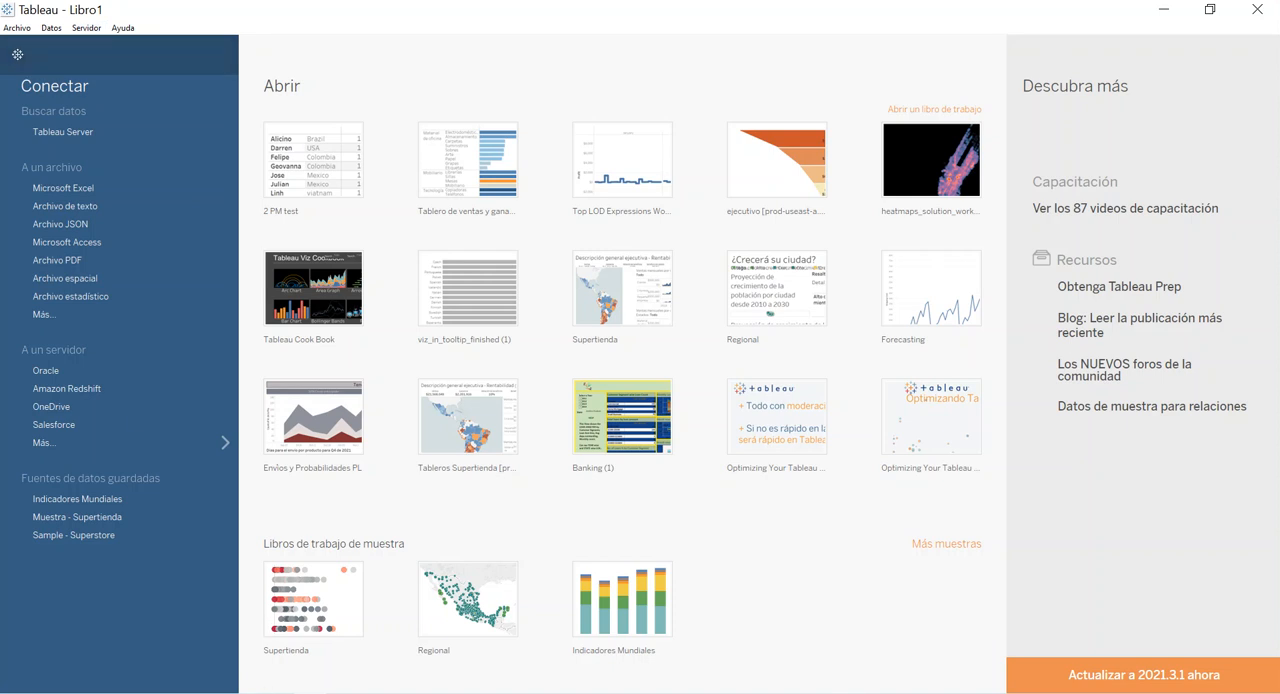
click(170, 640)
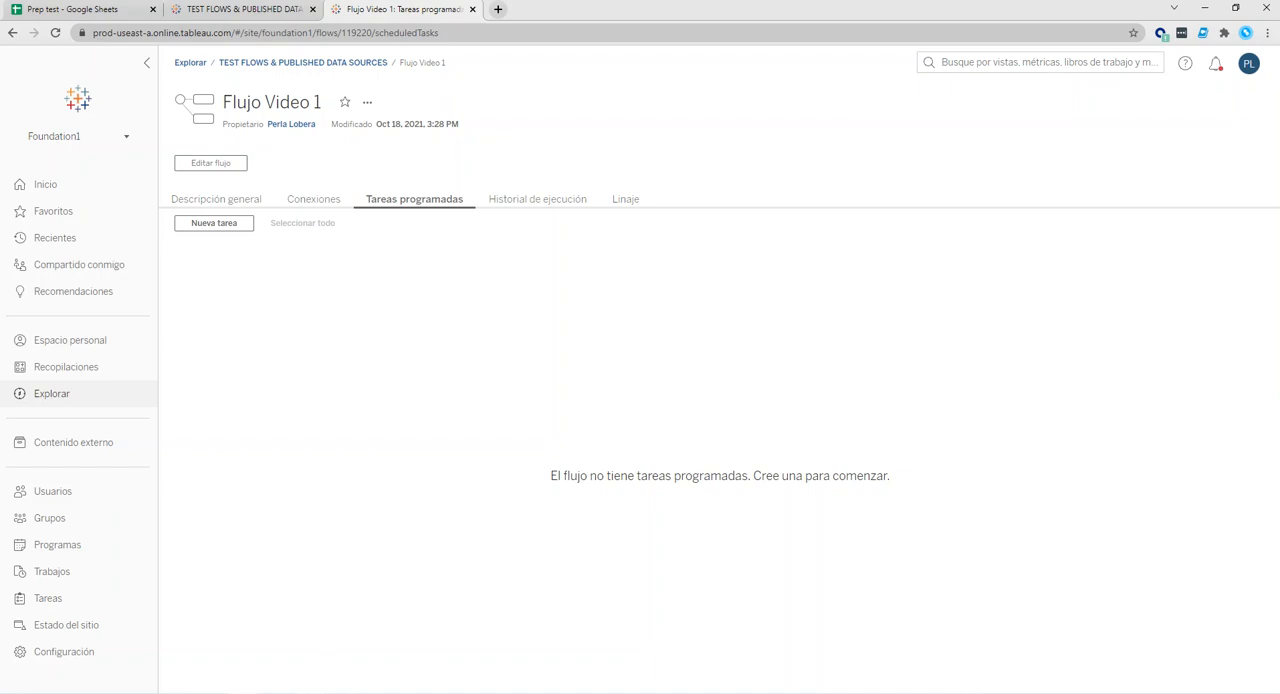
click(318, 692)
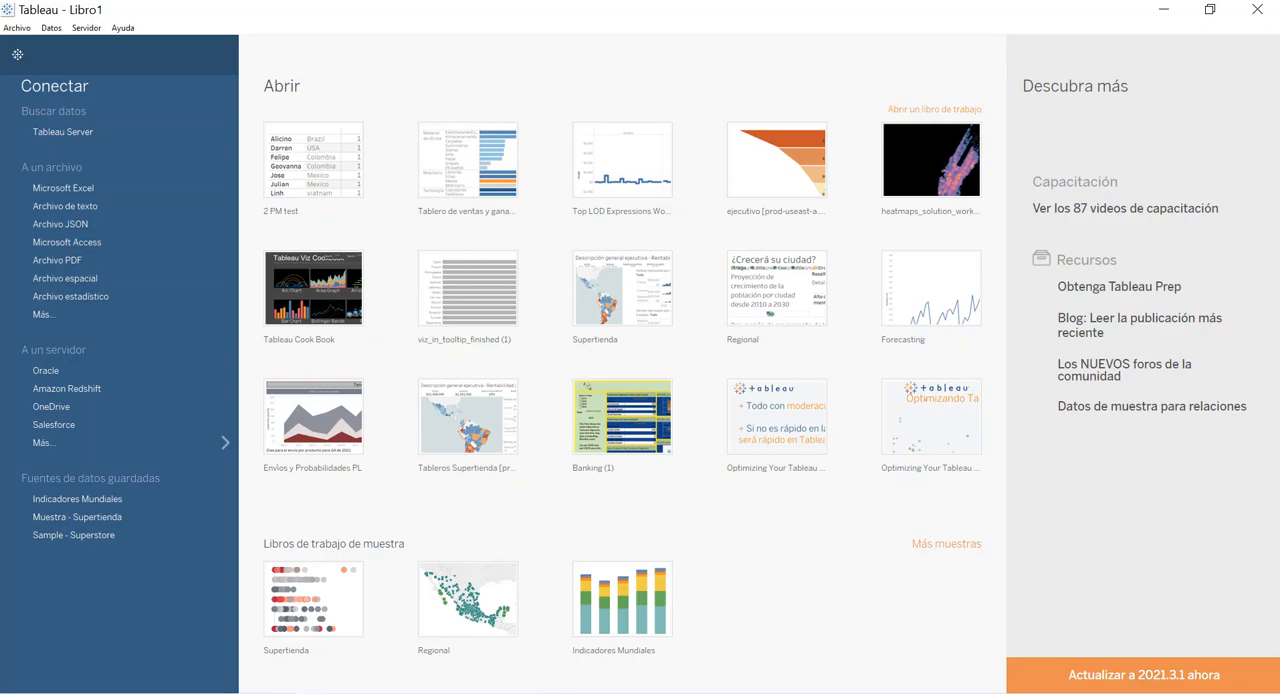
click(68, 133)
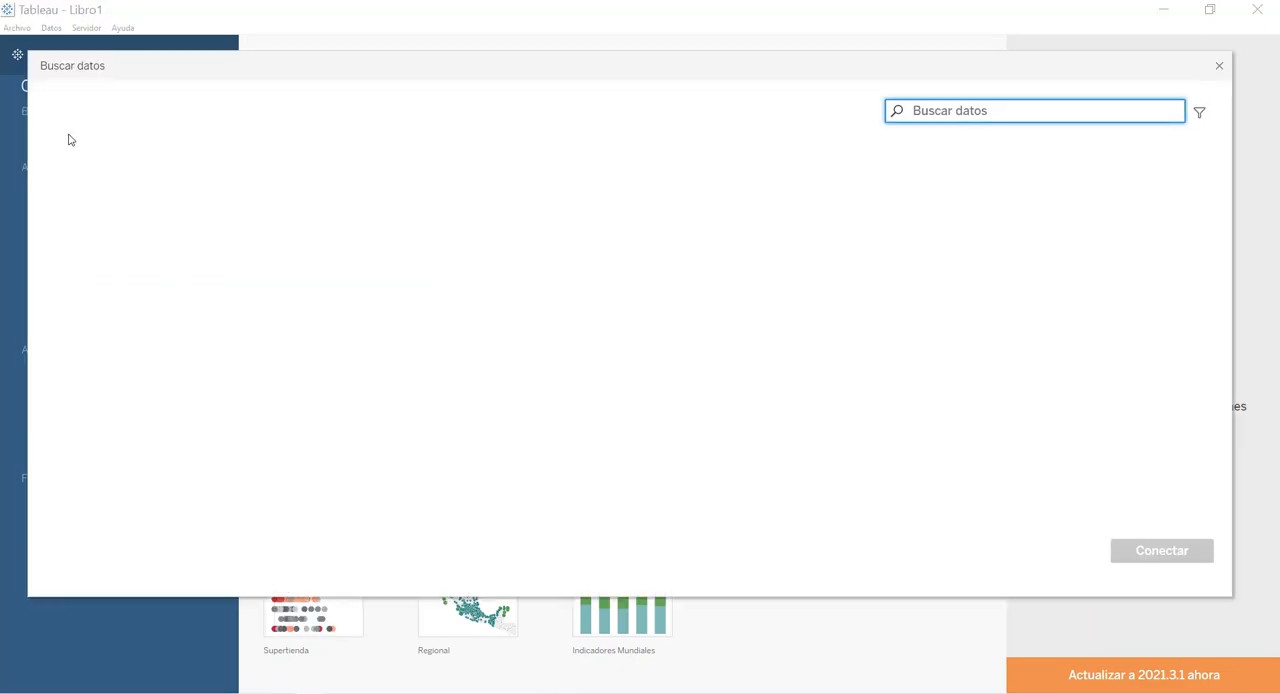
text(video)
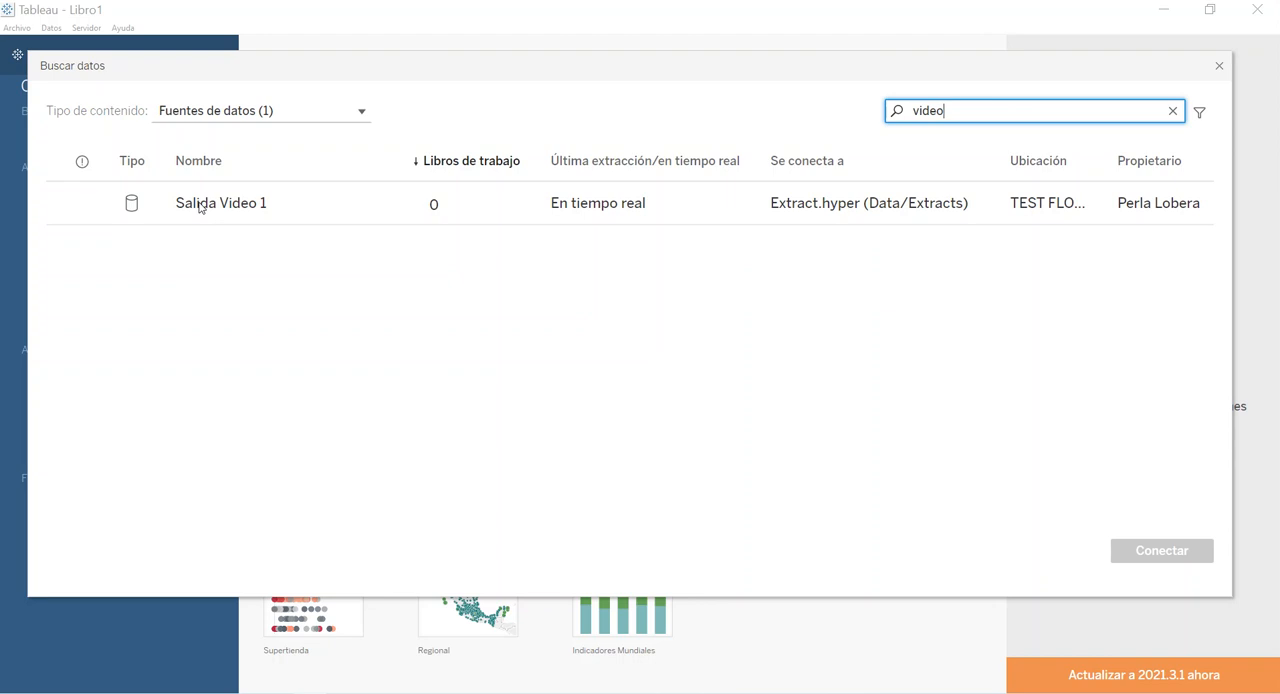
click(1219, 66)
click(18, 55)
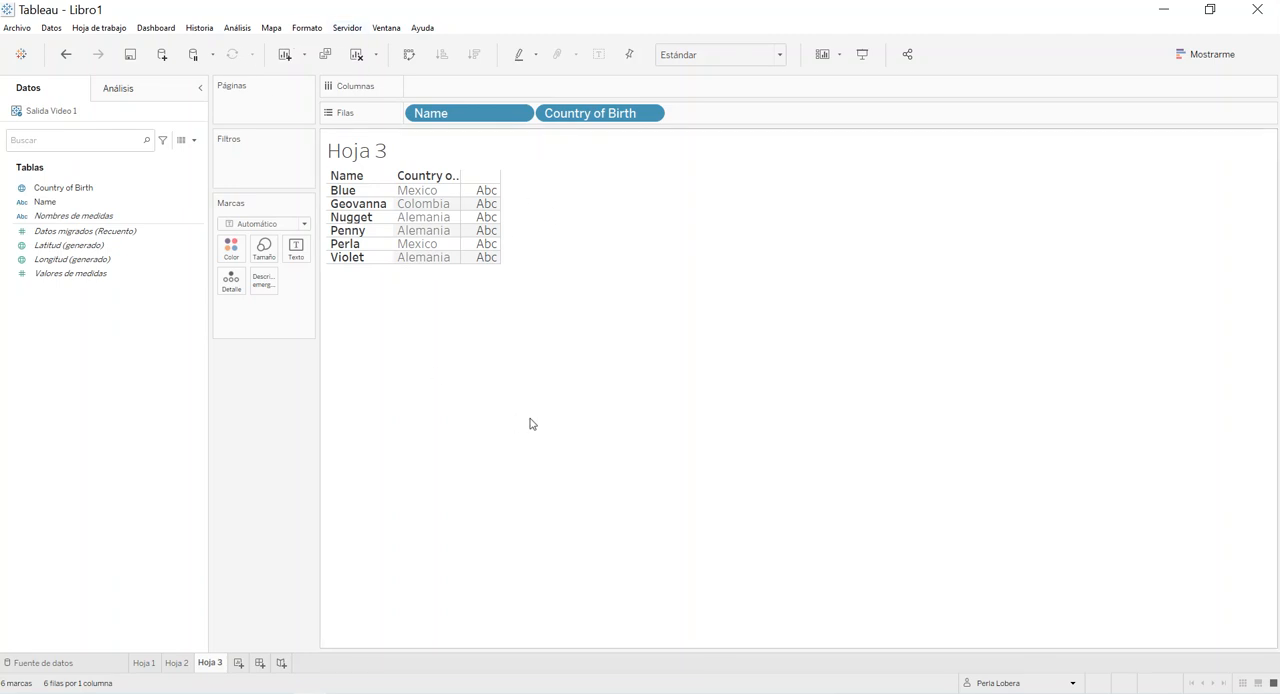
Publish the workbook as Workbook Video 1 to the TEST FLOWS & PUBLISHED DATA SOURCES project and open its Hoja 3 online.
click(347, 27)
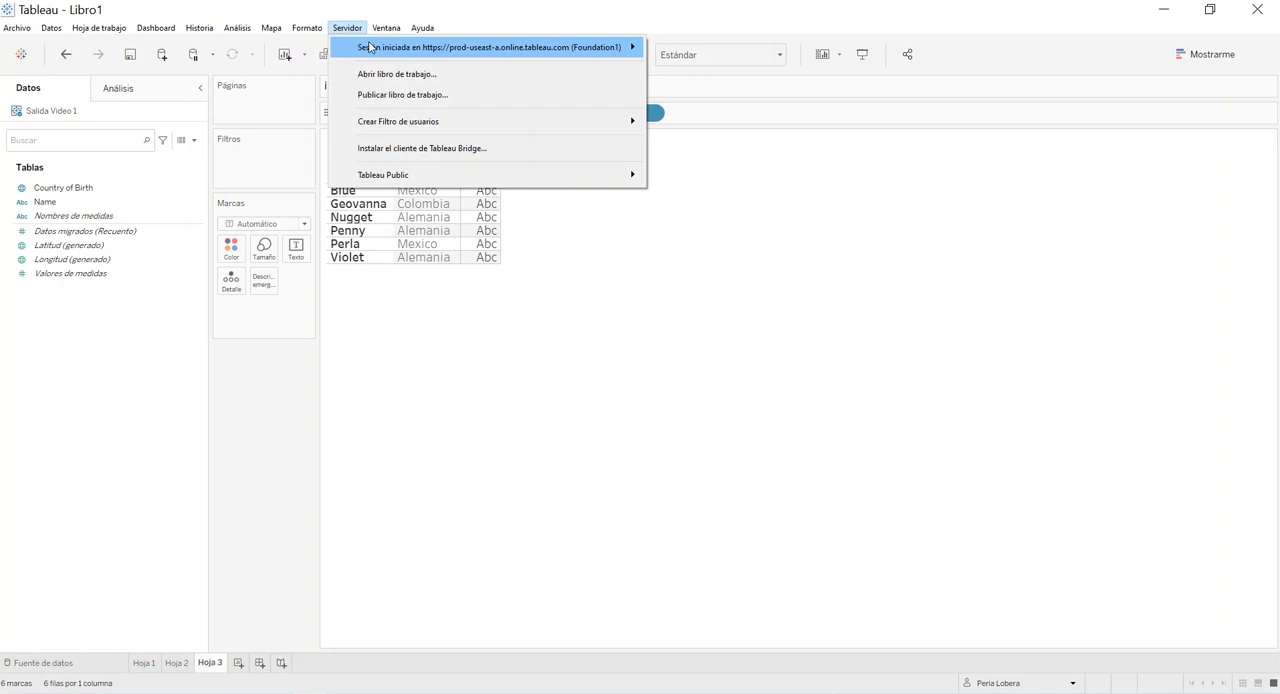
click(375, 95)
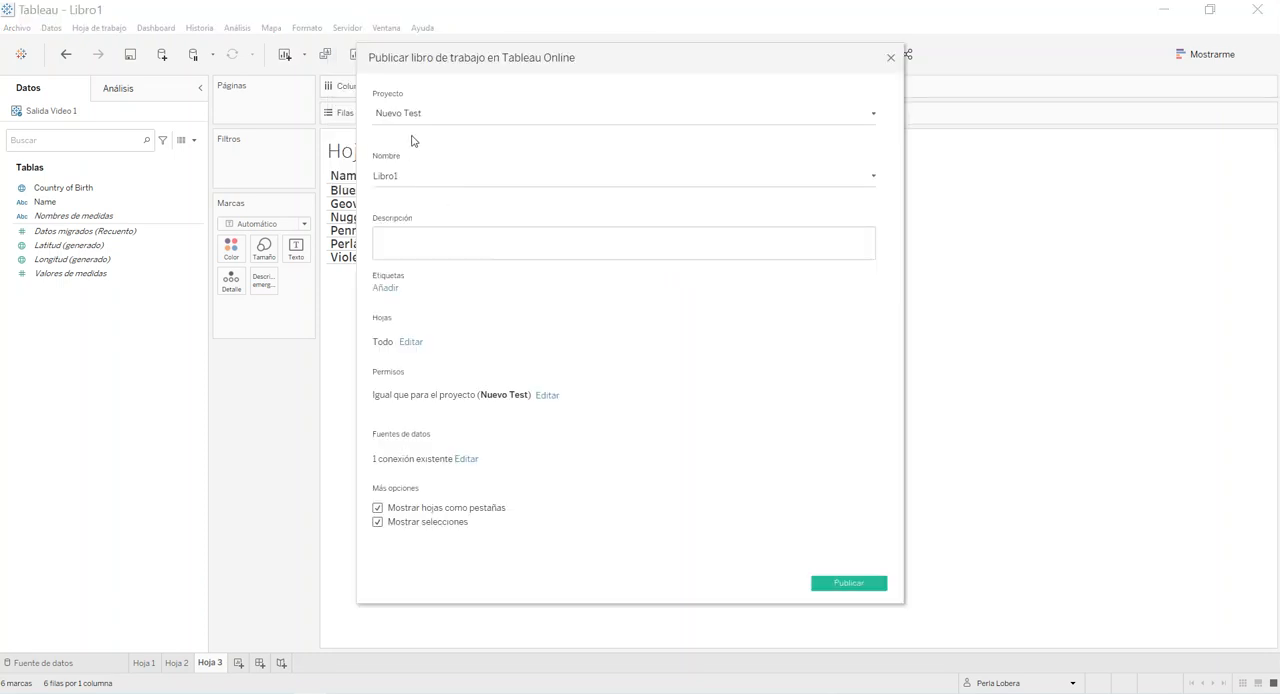
click(418, 115)
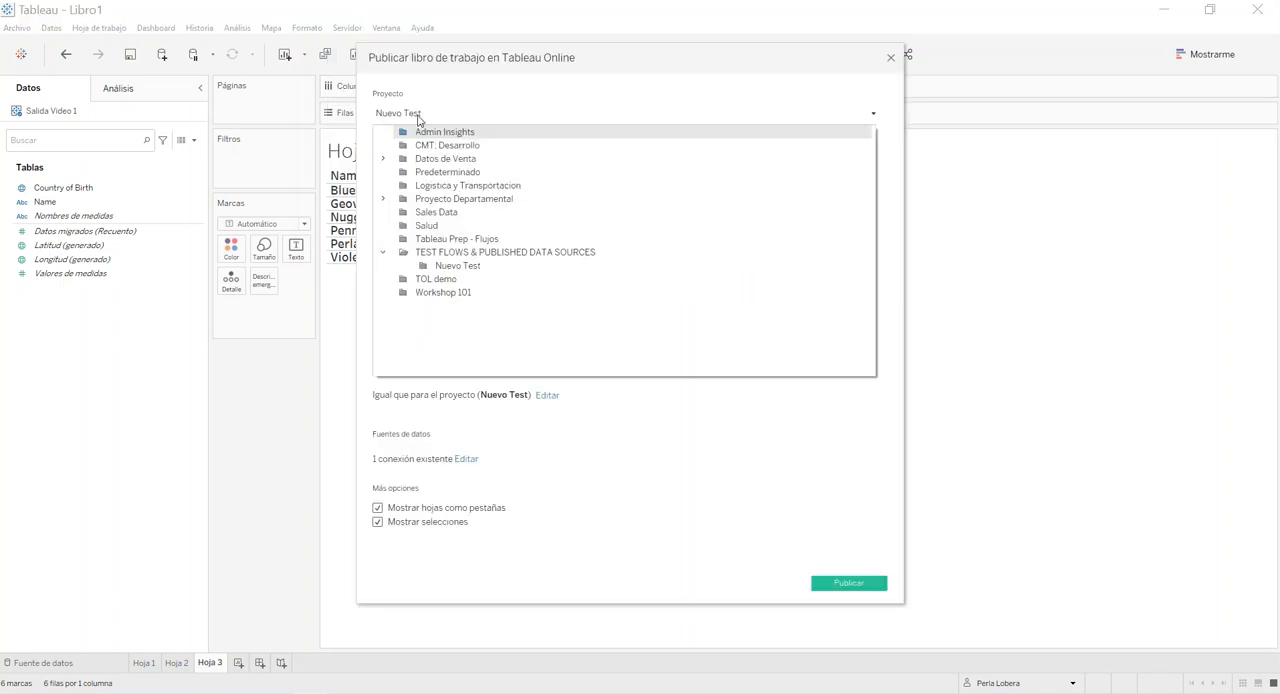
click(406, 255)
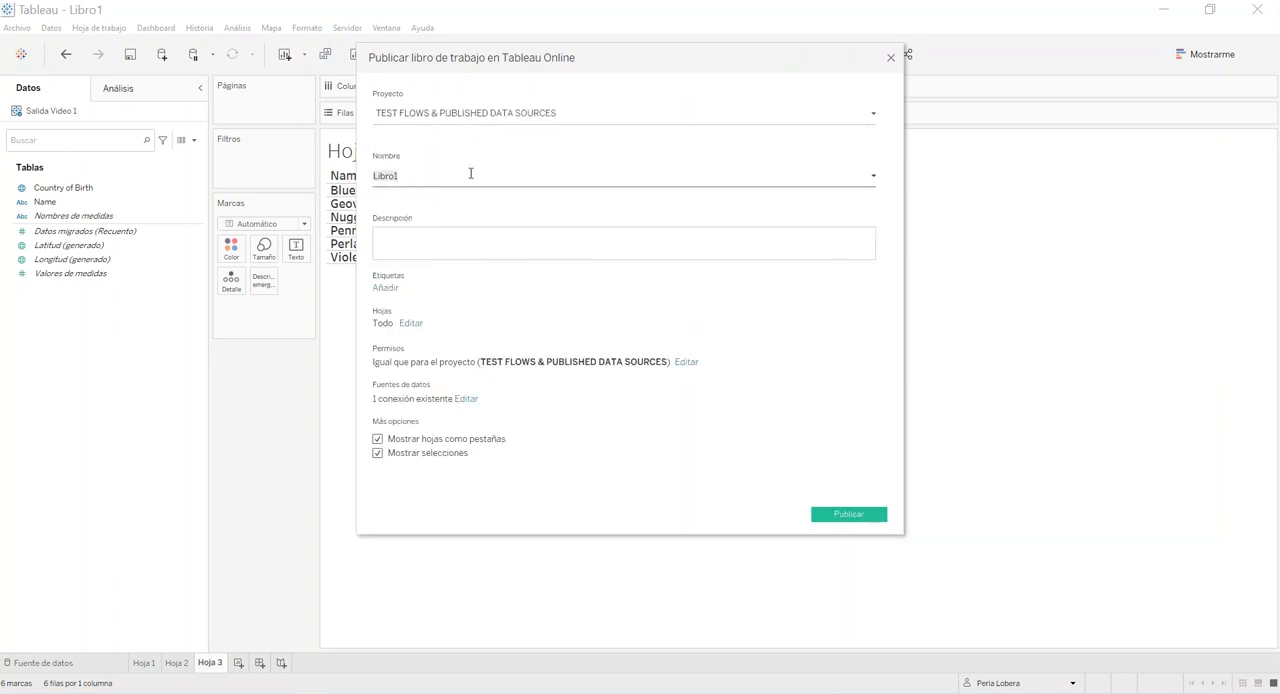
text(Workbook Video)
click(848, 515)
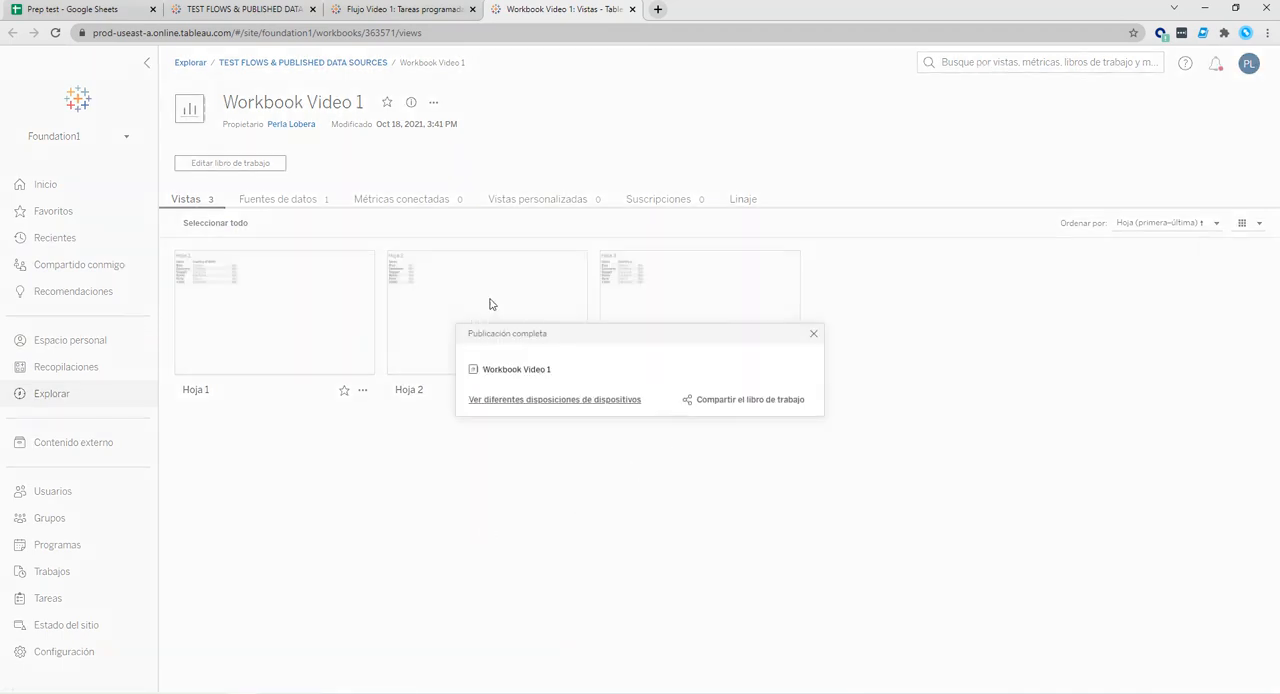
click(813, 333)
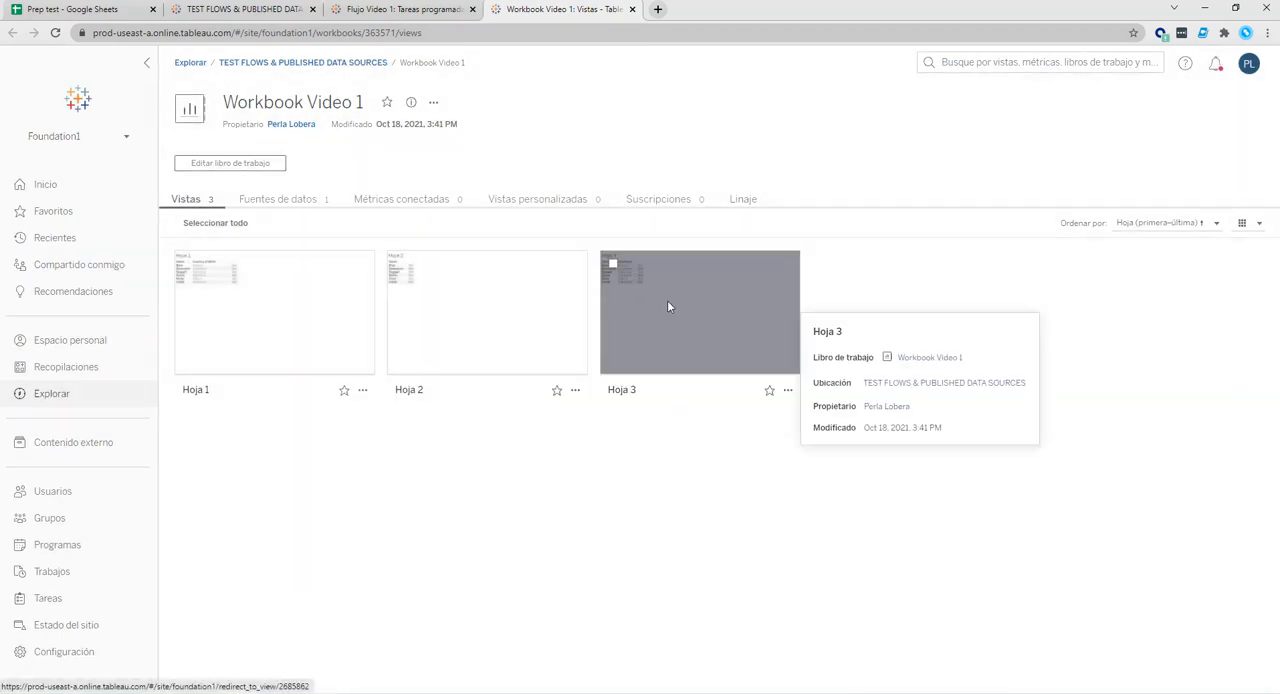
click(666, 309)
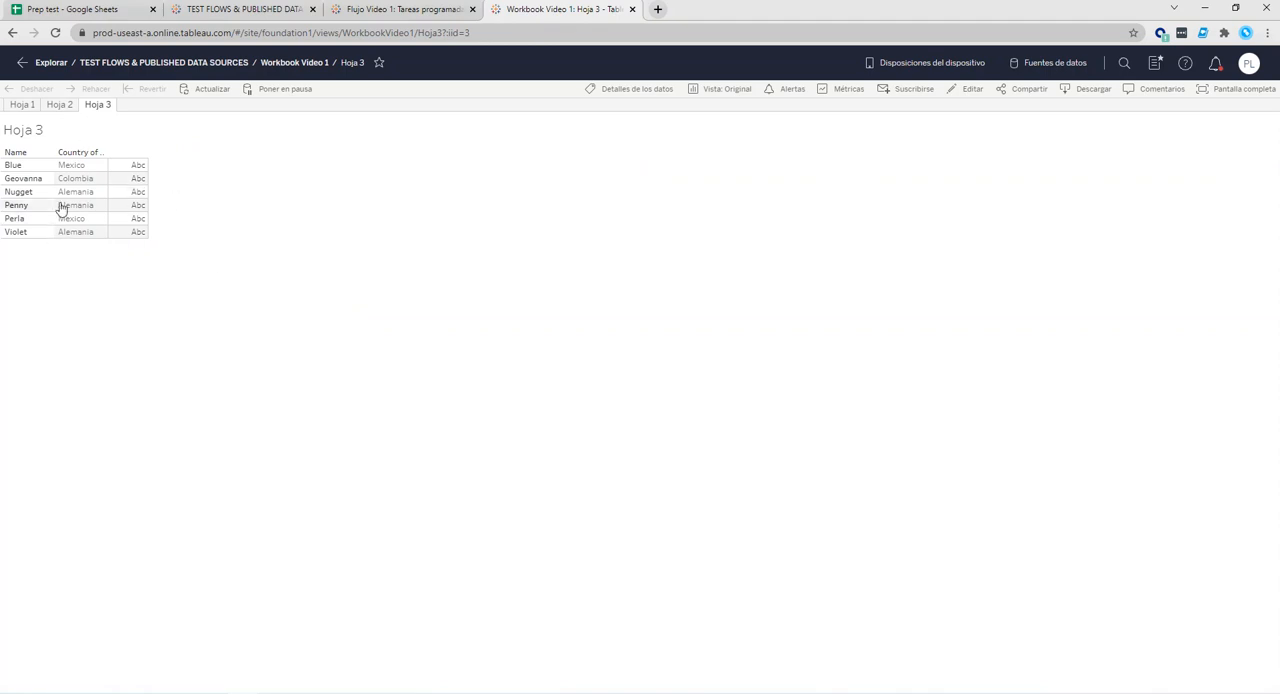
Review the Prep test spreadsheet, the project page and the actions available for Flujo Video 1, without running the flow.
click(74, 12)
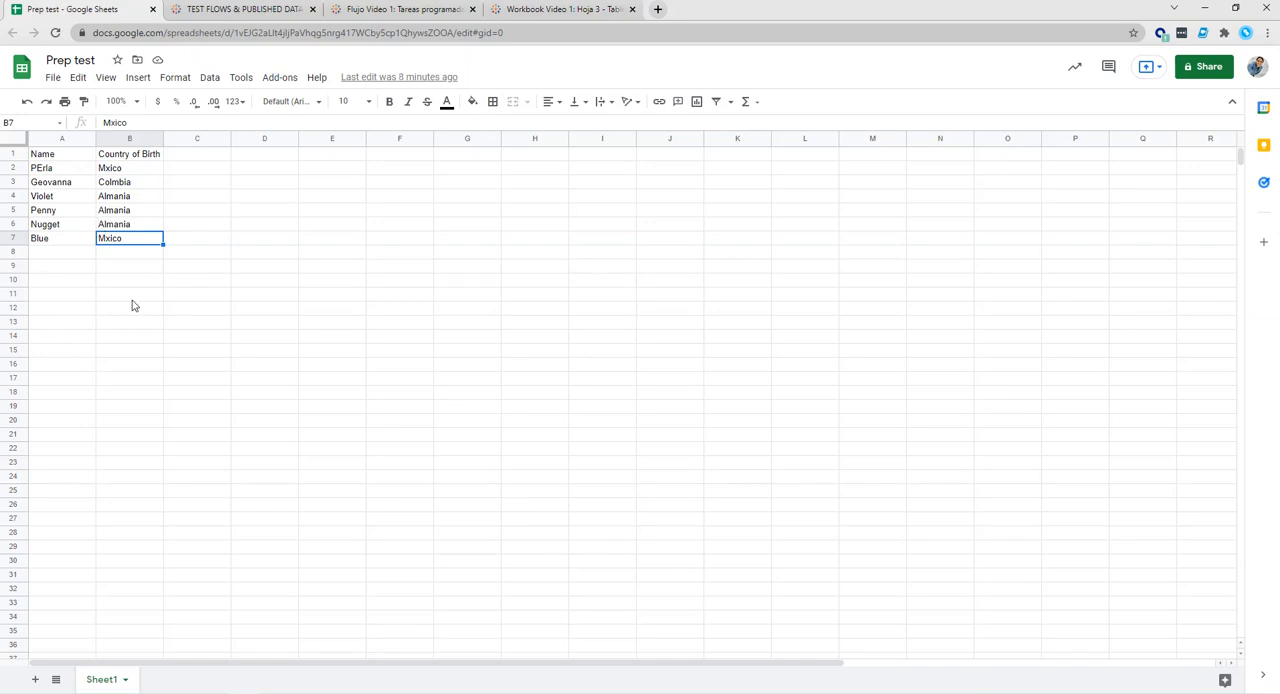
click(232, 10)
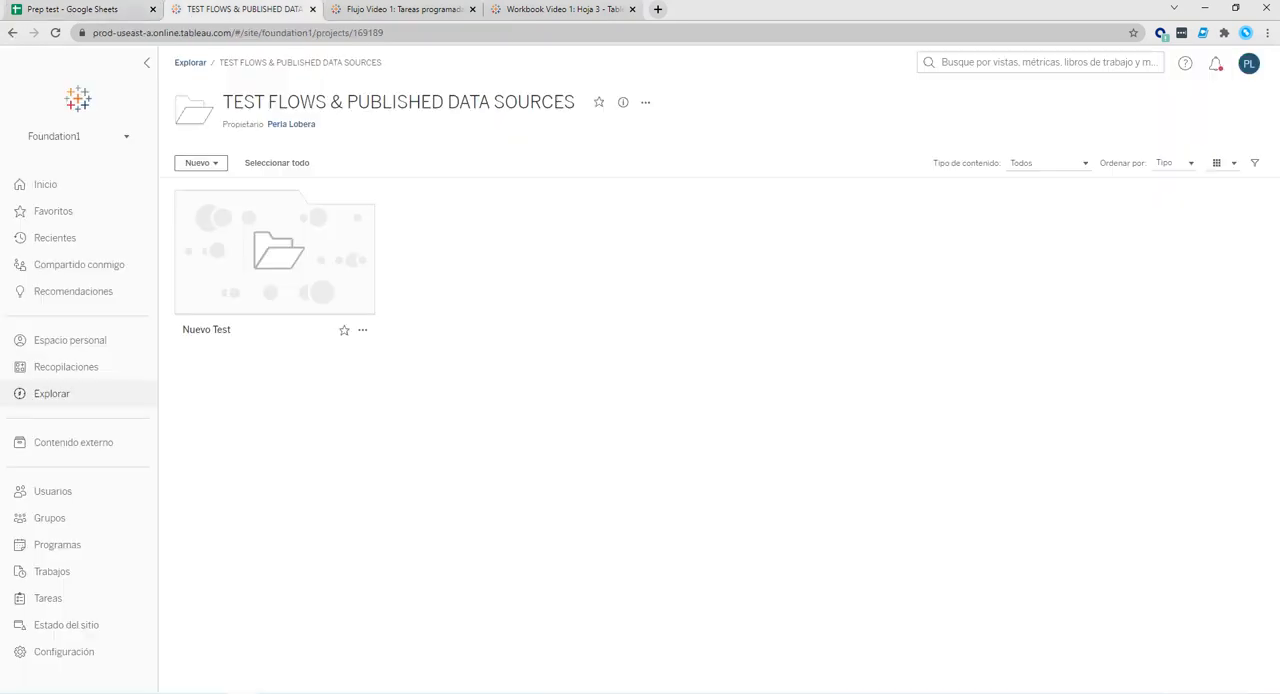
click(400, 9)
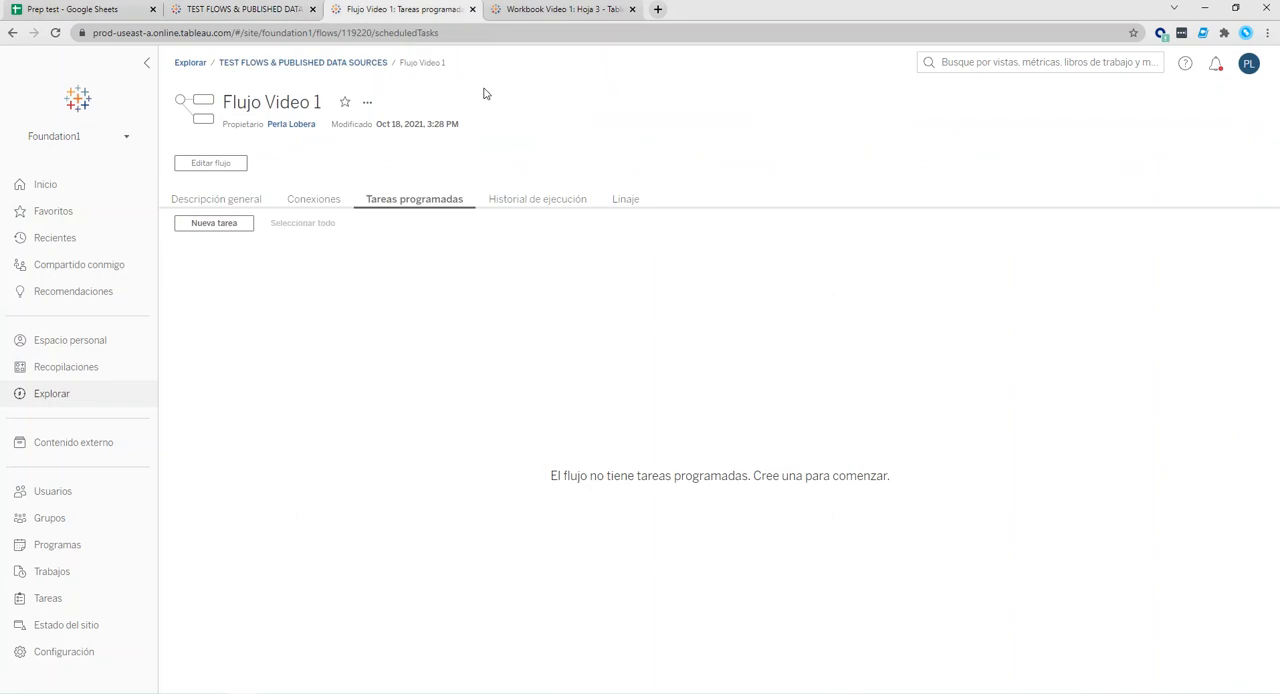
click(368, 103)
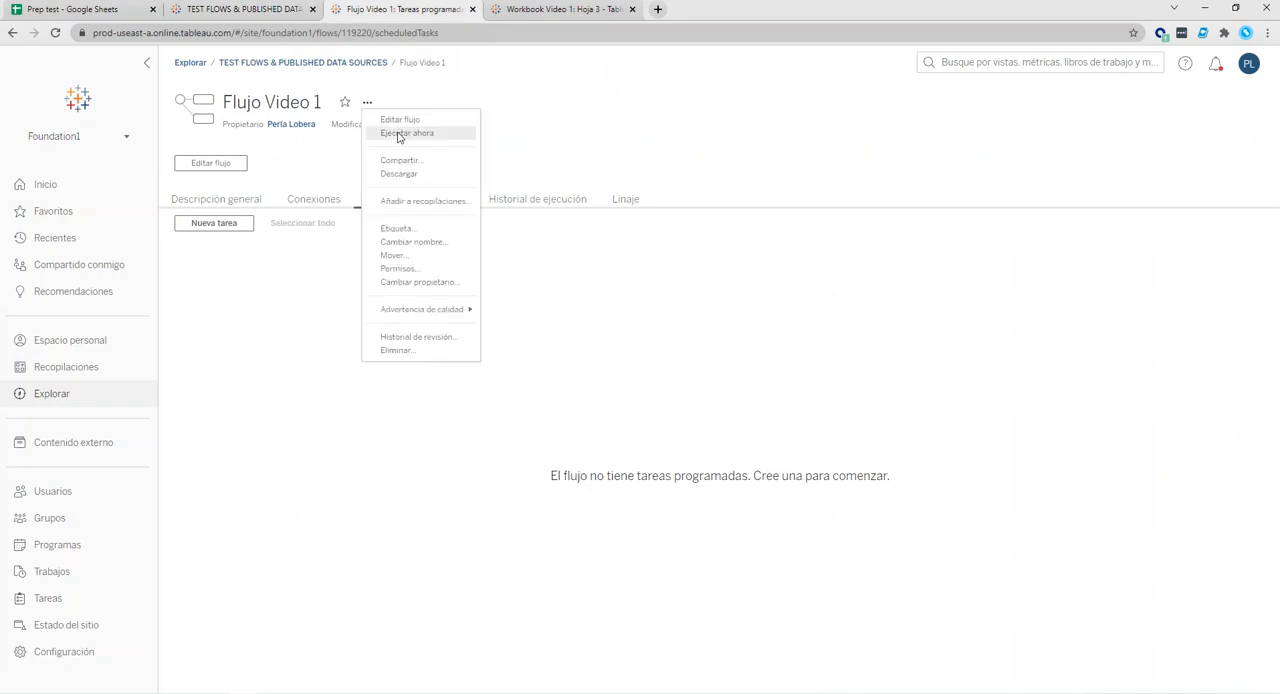
click(303, 354)
Refresh the published Hoja 3 view and reopen it through Workbook Video 1 in the TEST FLOWS & PUBLISHED DATA SOURCES project.
click(545, 10)
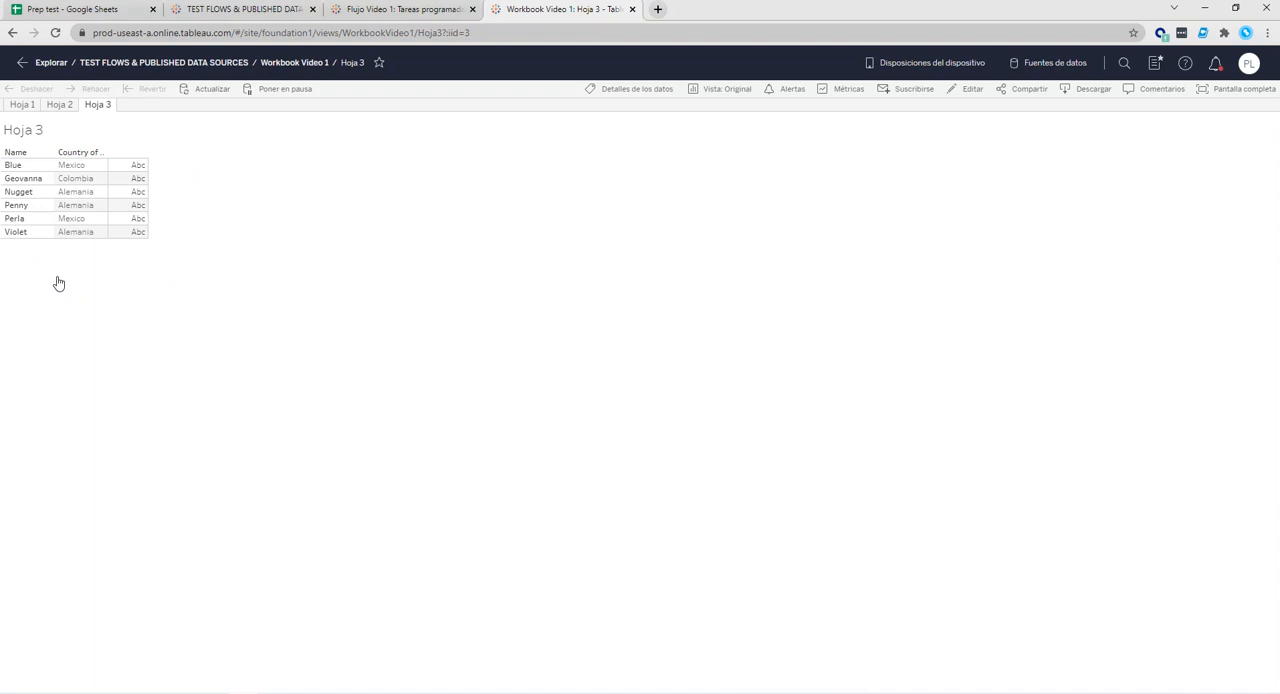
click(213, 92)
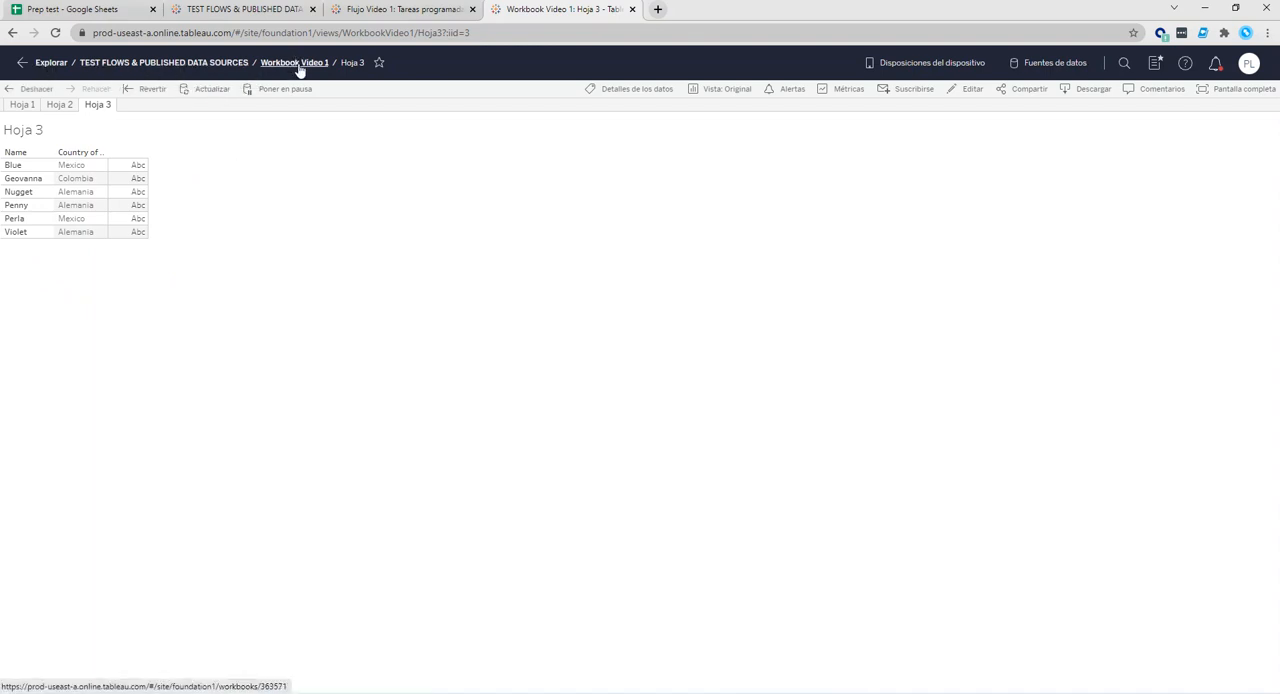
click(214, 63)
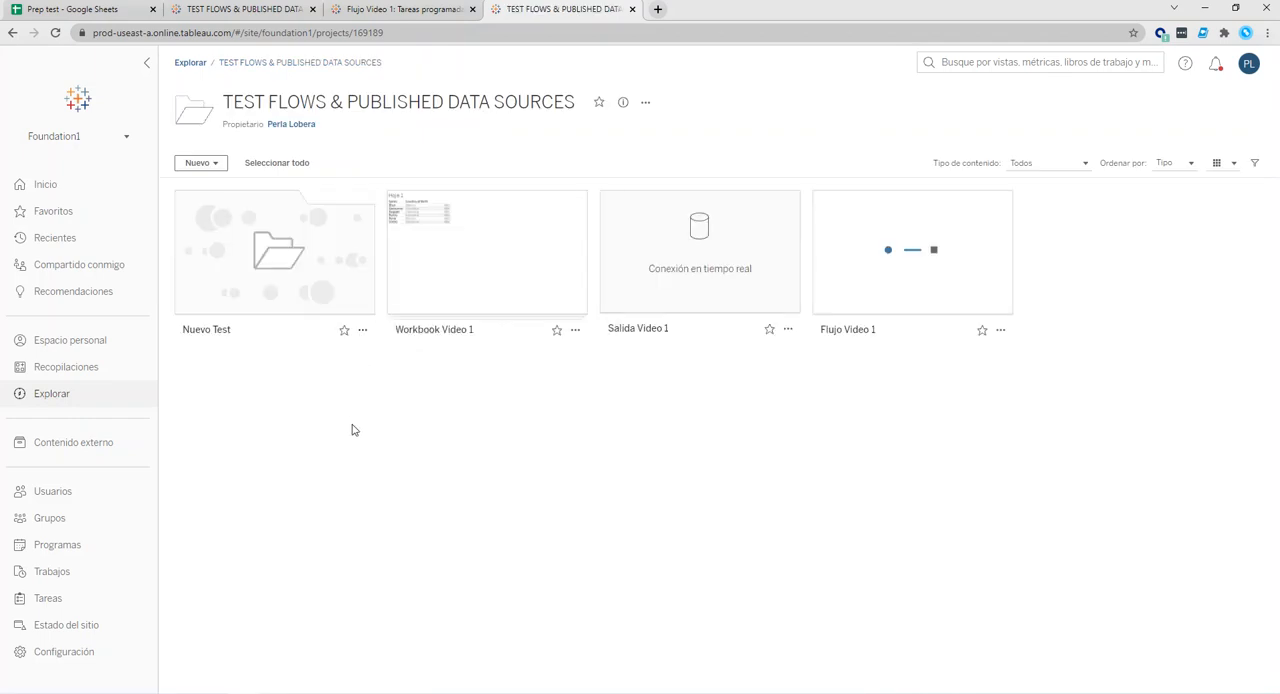
click(478, 334)
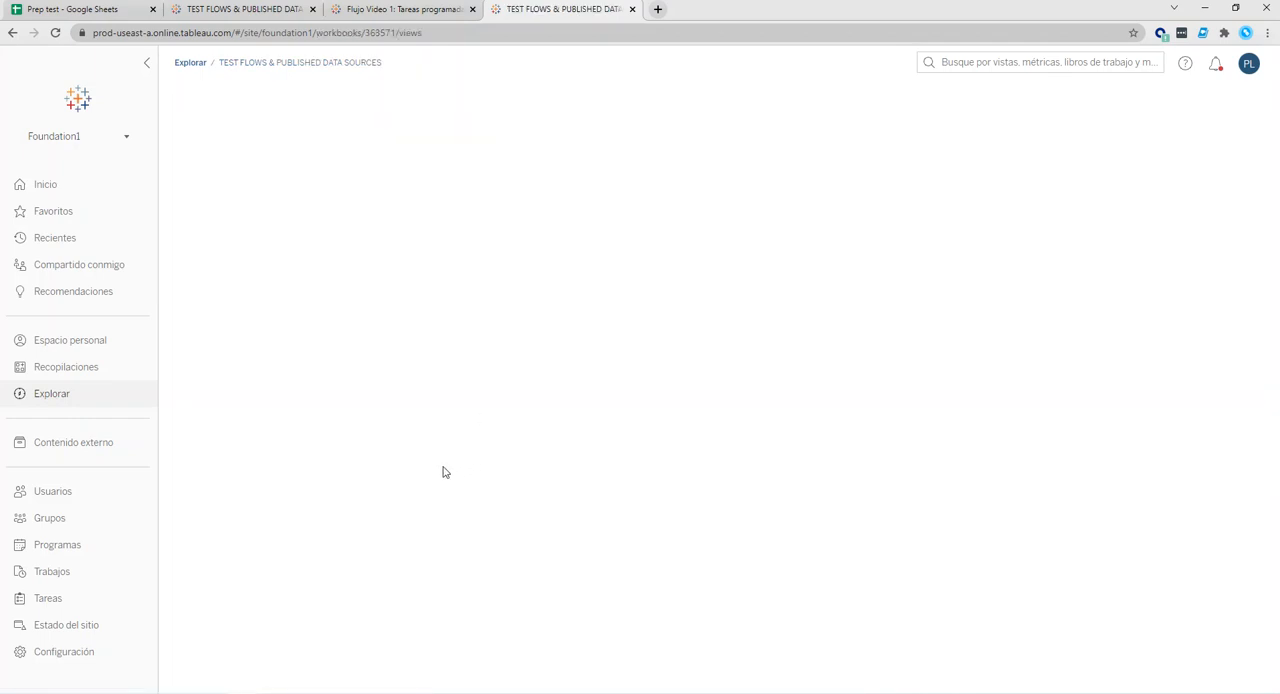
click(648, 297)
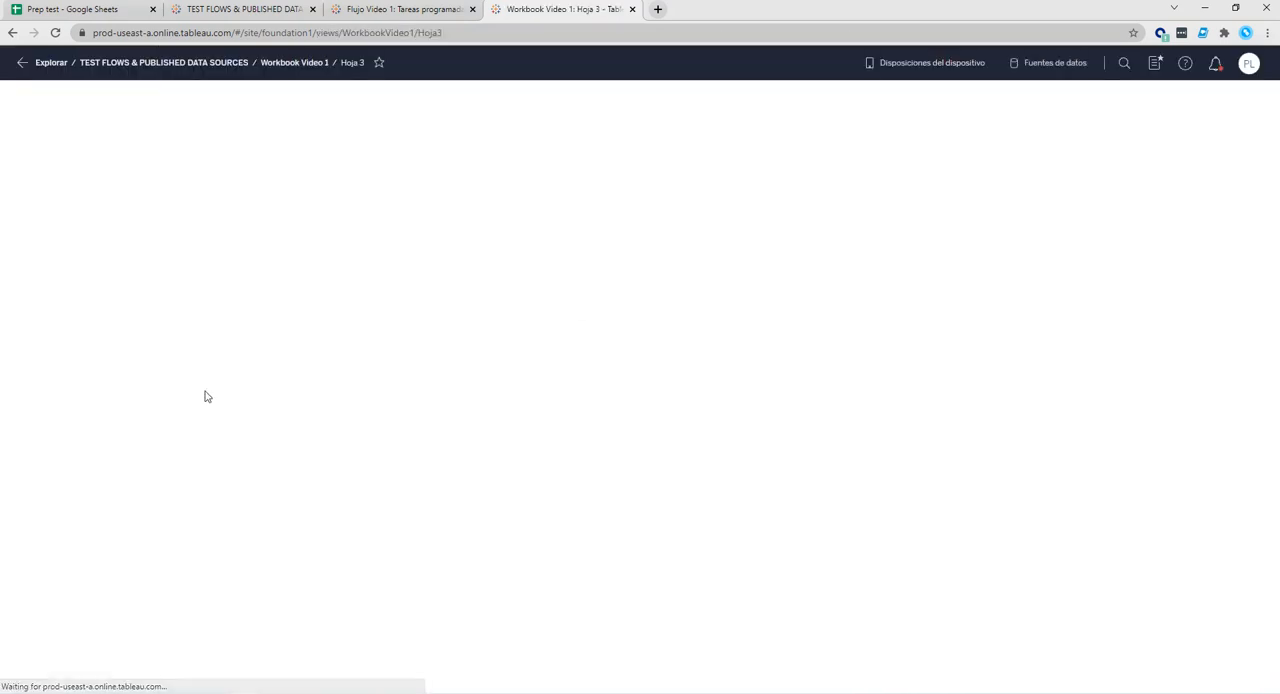